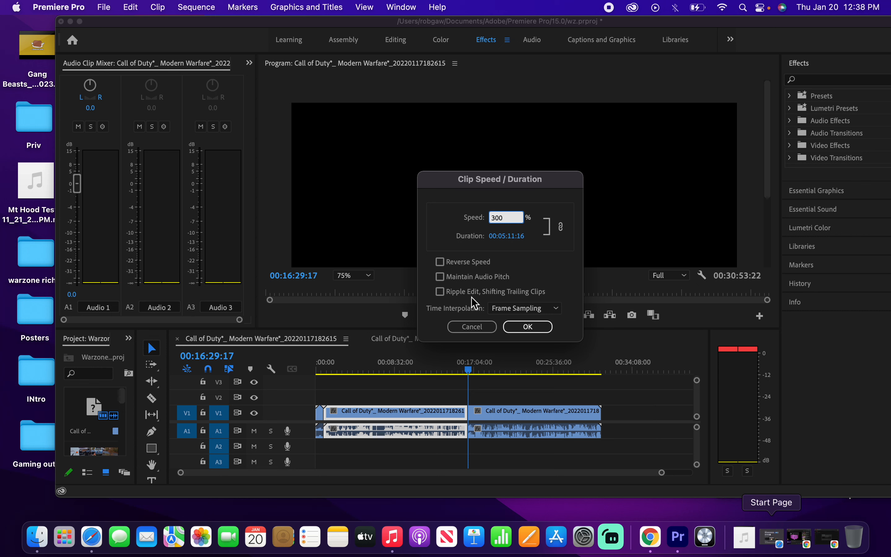
Apply the 300% speed to the selected middle clip and play it back from its start
click(517, 326)
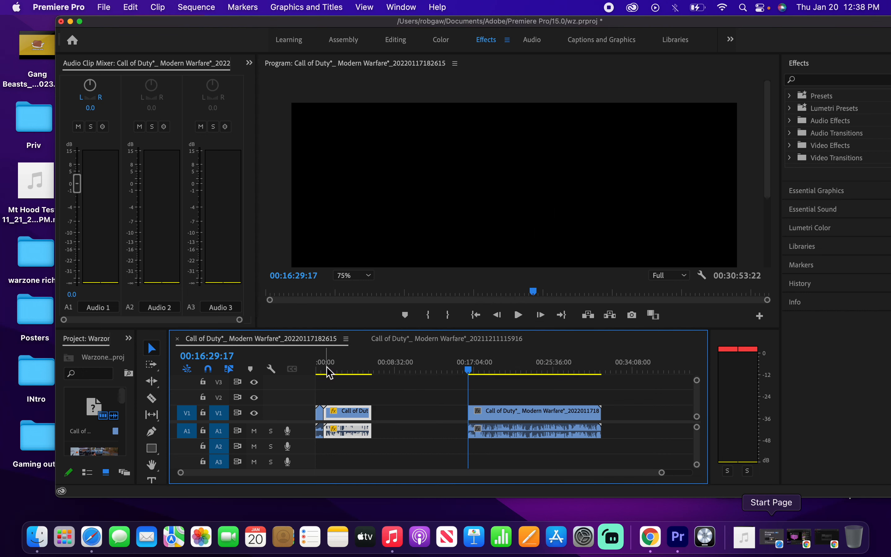
click(324, 370)
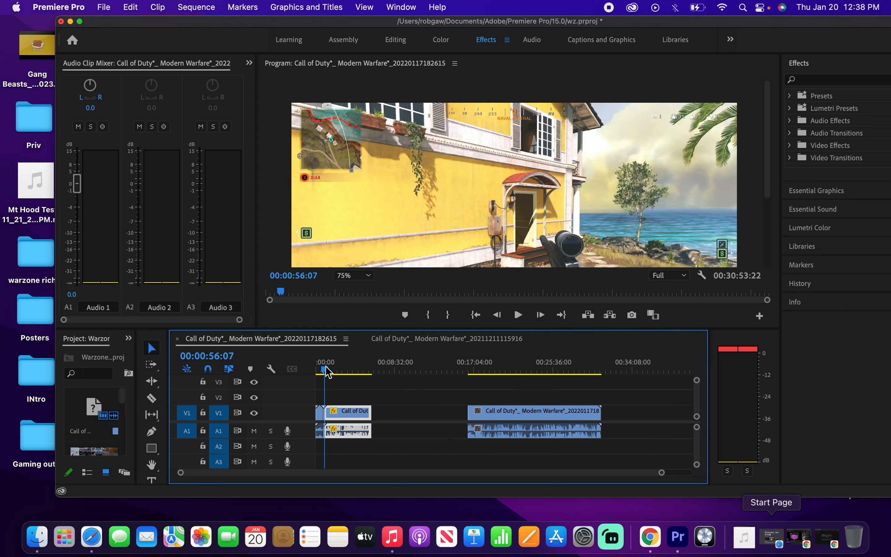
key(space)
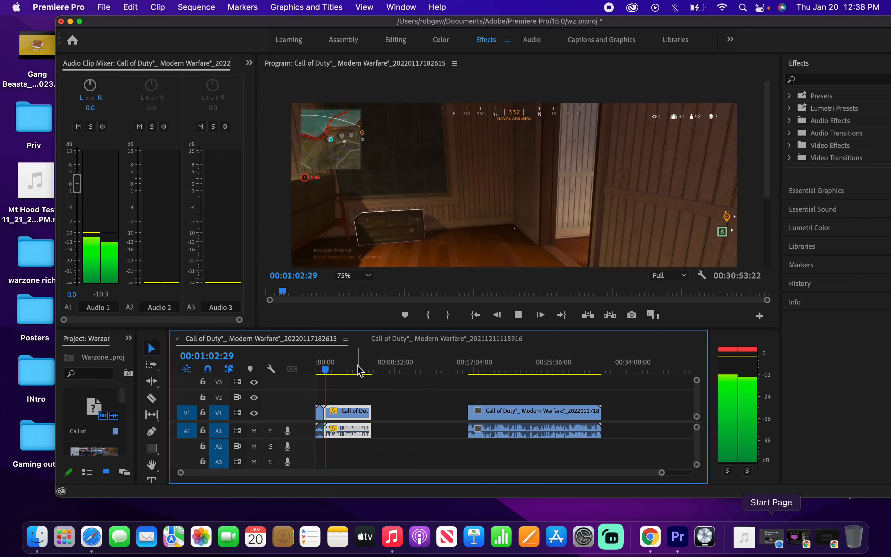
key(space)
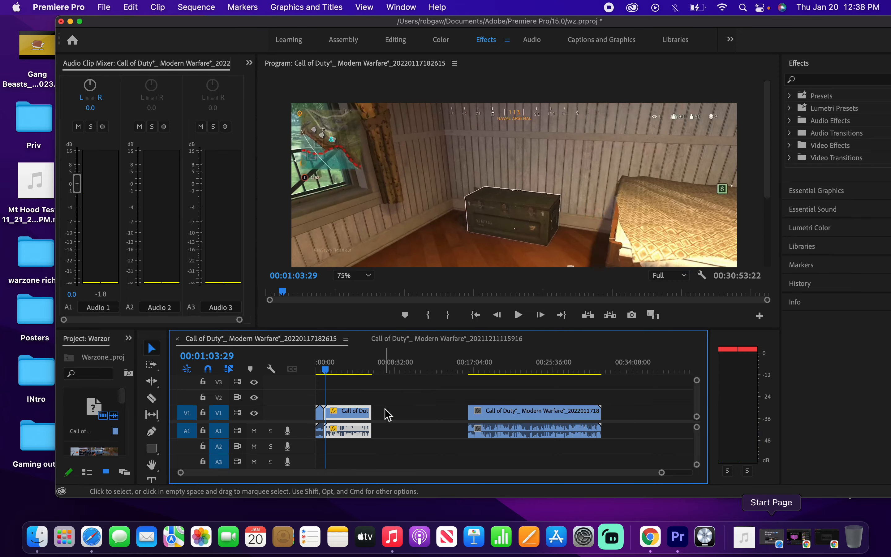
Move the last clip back against the end of the sped-up clip to close the gap
click(410, 417)
click(516, 419)
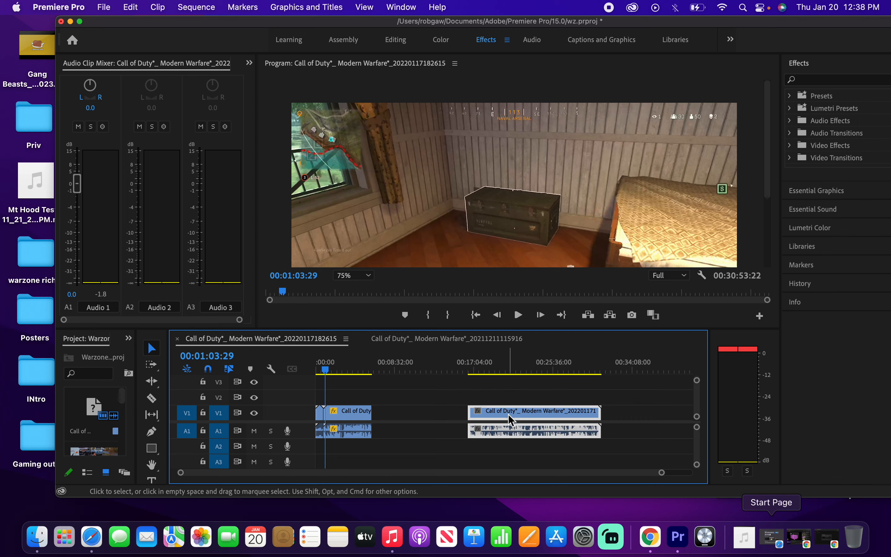
drag(509, 416, 421, 421)
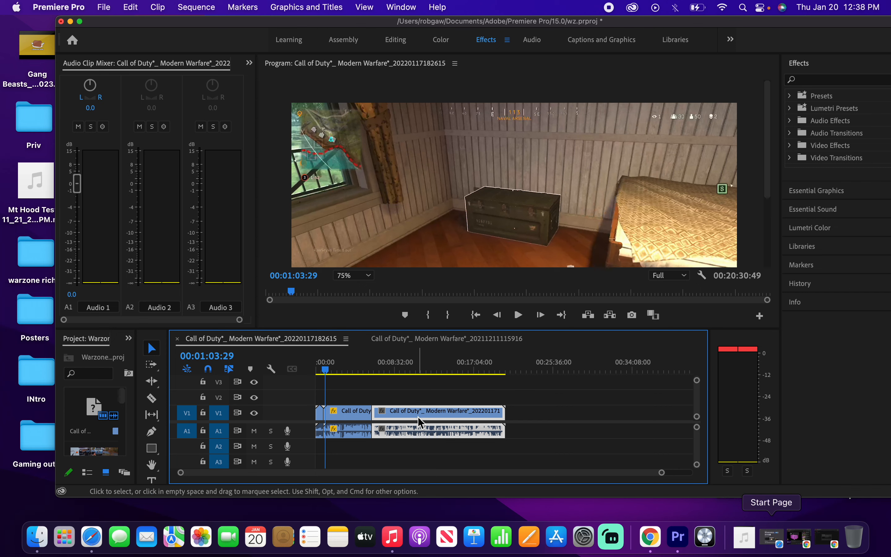
Play across the join between the sped-up clip and the last clip to review the transition
drag(370, 368, 369, 369)
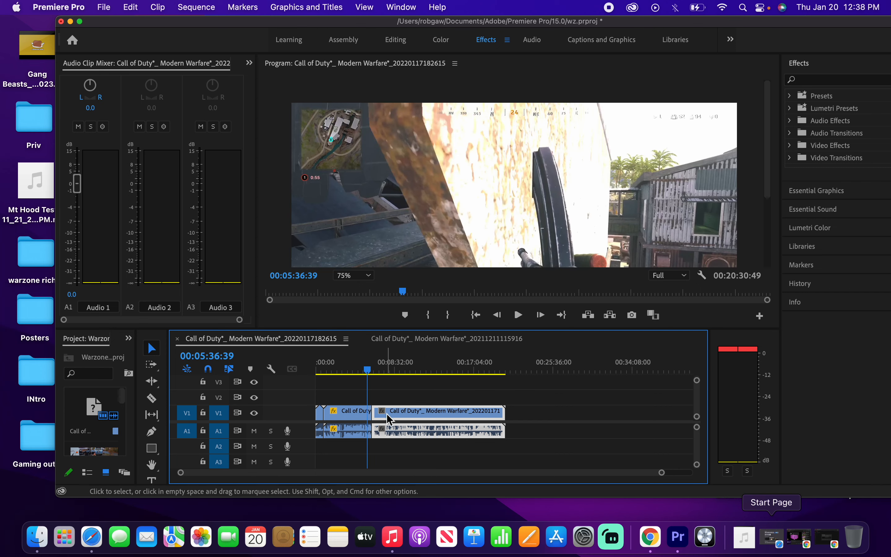
scroll(386, 413, up, 5)
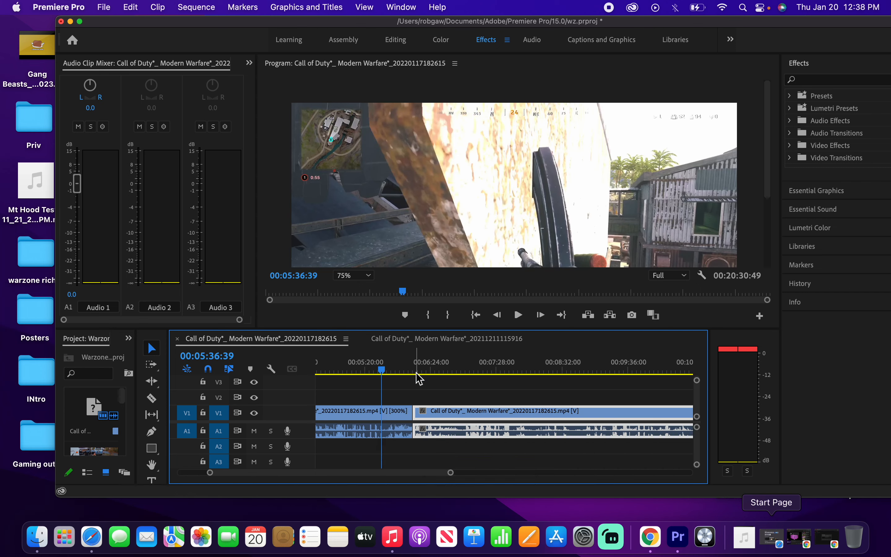
click(412, 369)
drag(414, 373, 413, 372)
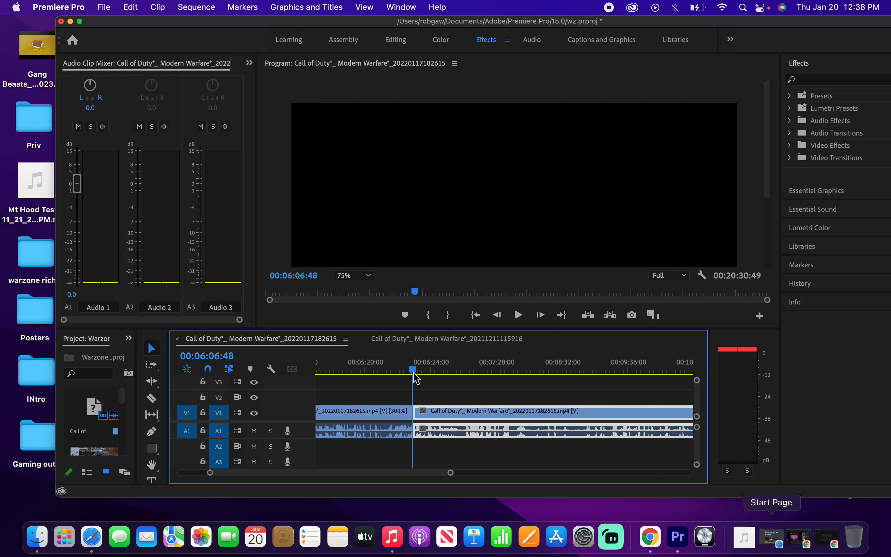
key(space)
key(c)
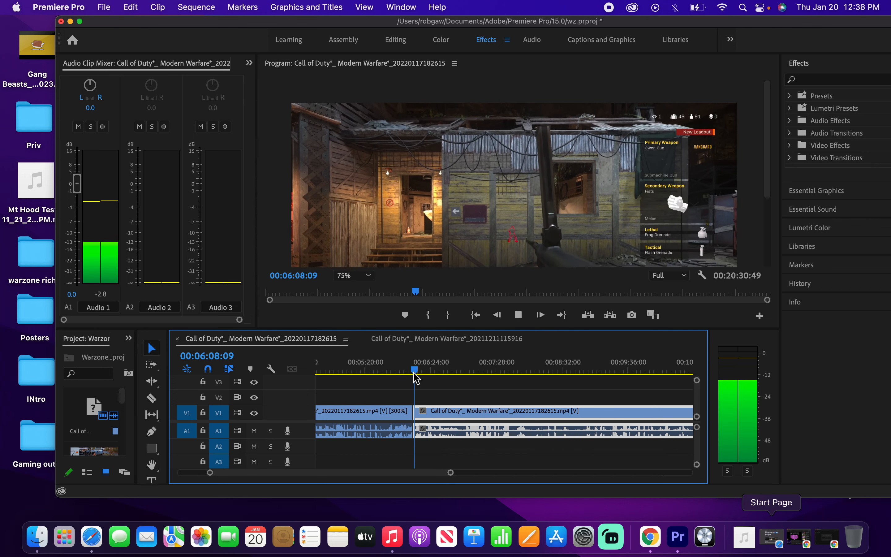
scroll(467, 408, right, 1)
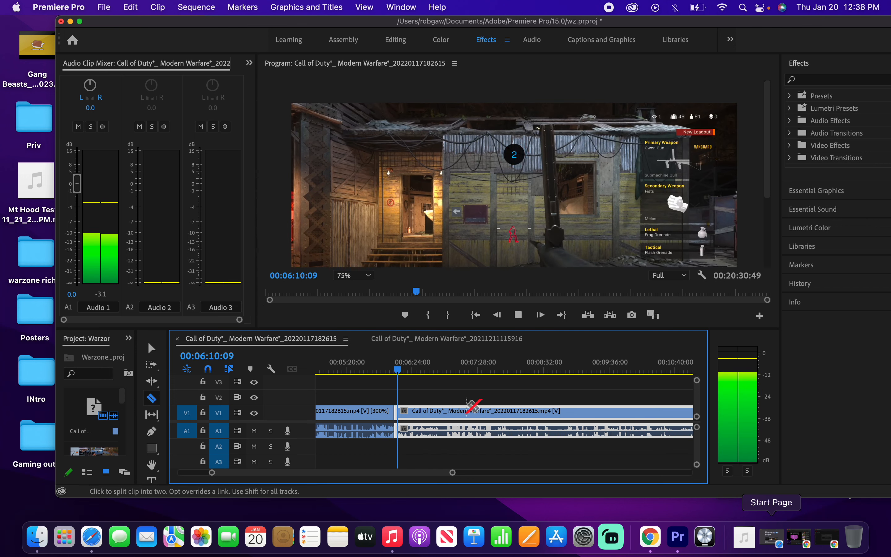
key(space)
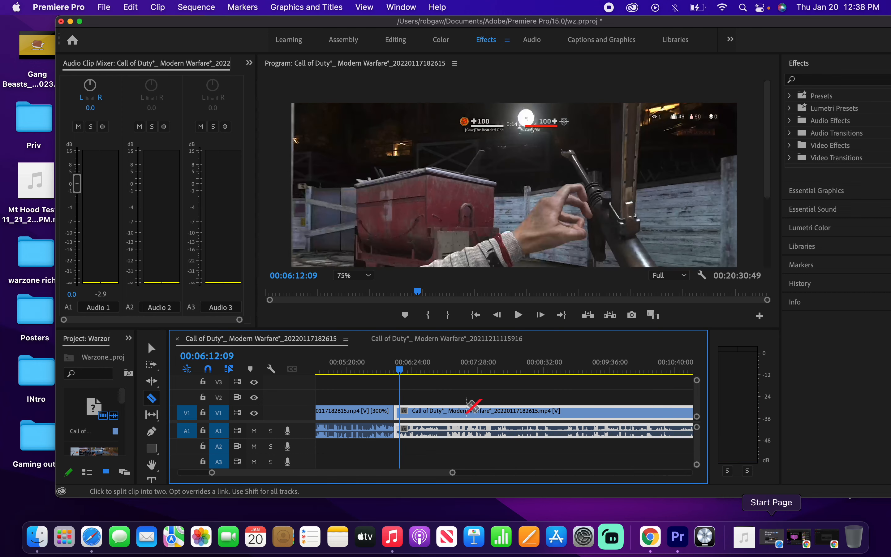
Review the footage up to about nine minutes and split the last clip at 00:09:01:23 with the Razor tool
drag(409, 370, 568, 398)
key(space)
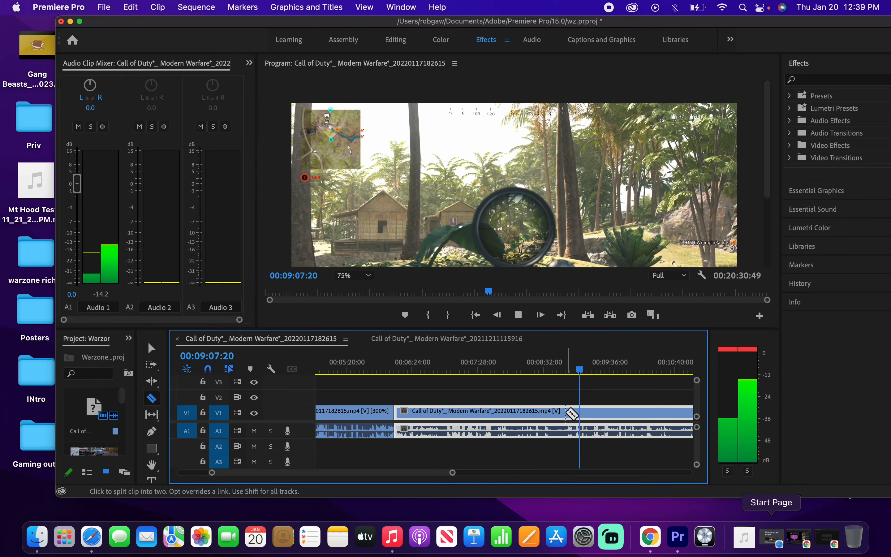
key(space)
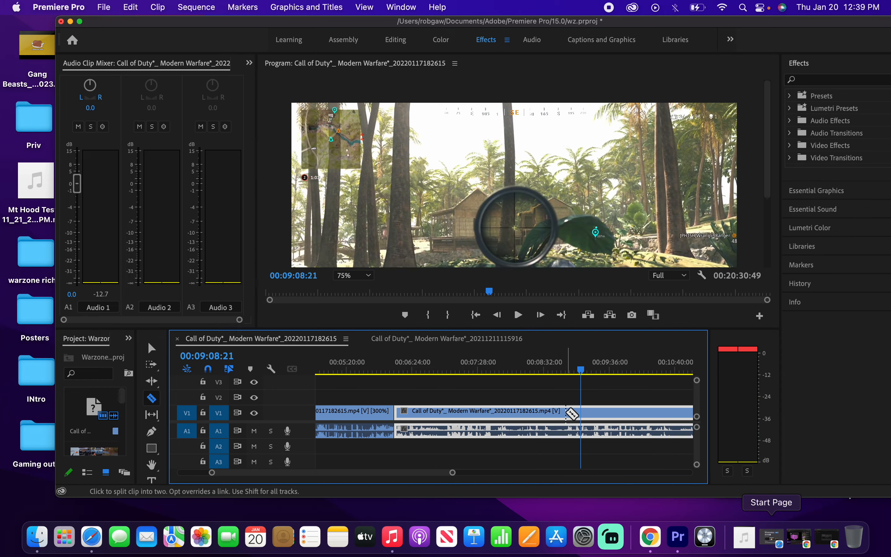
drag(585, 373, 575, 373)
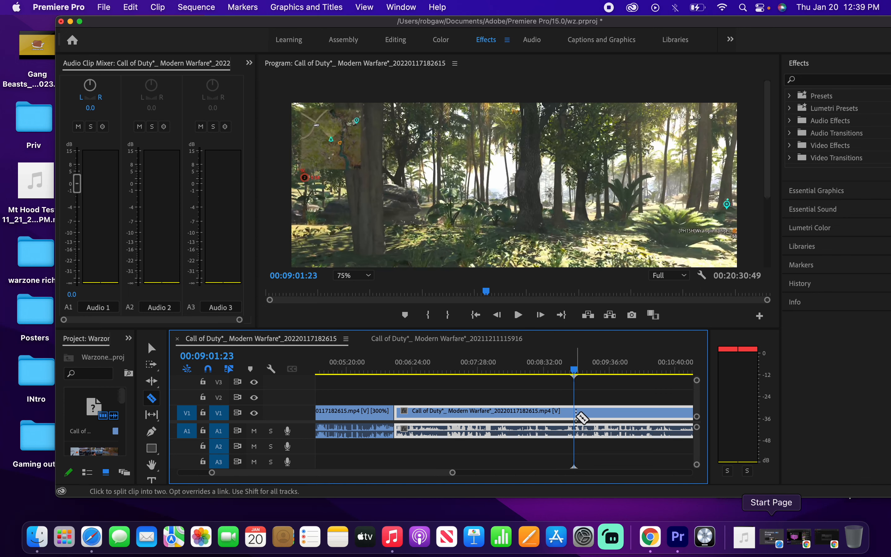
click(582, 418)
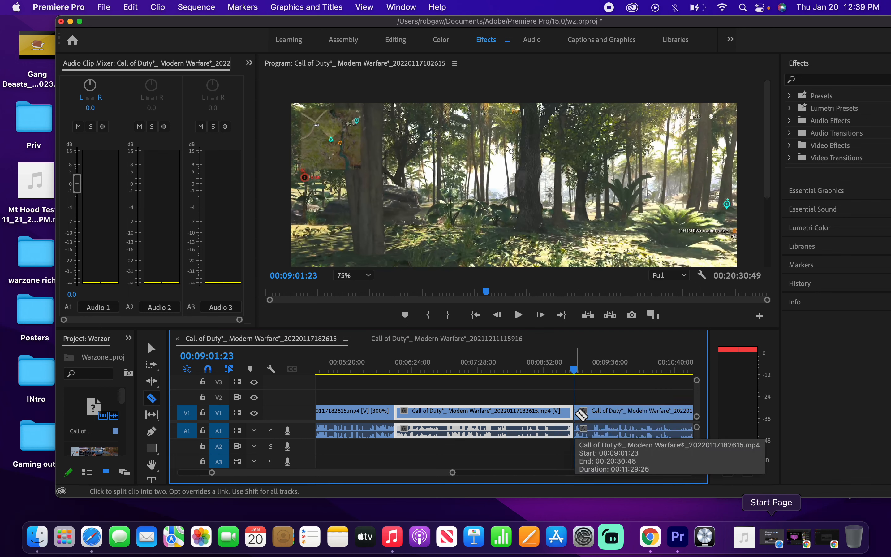
Set the speed of the section before the new cut to 300% and play back its beginning
key(v)
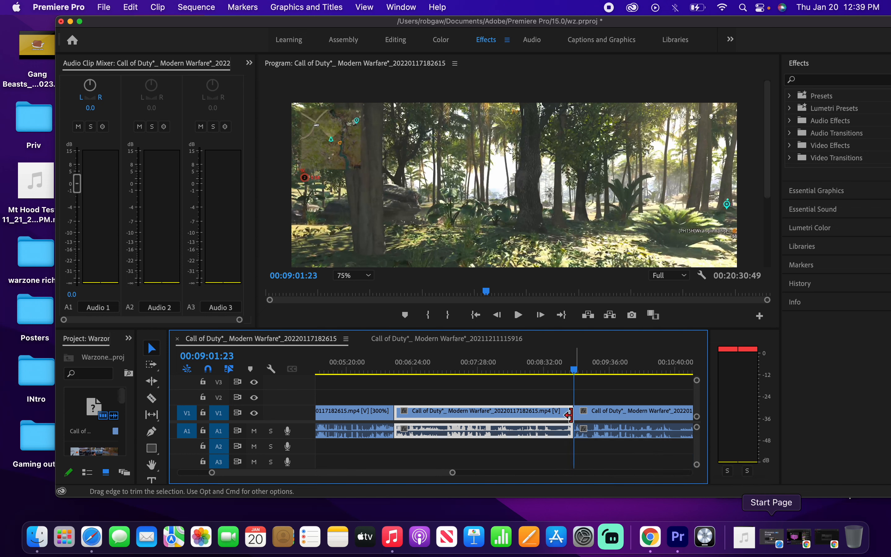
right_click(544, 418)
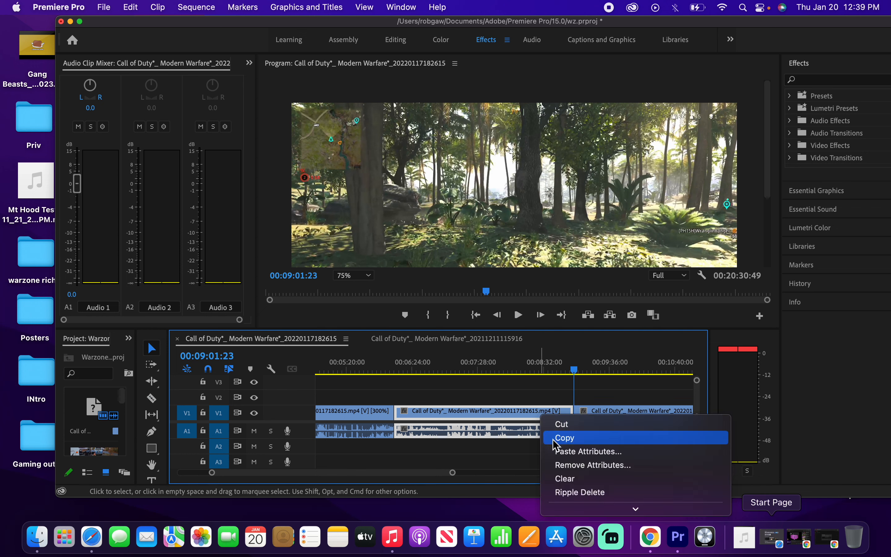
mouse_move(570, 511)
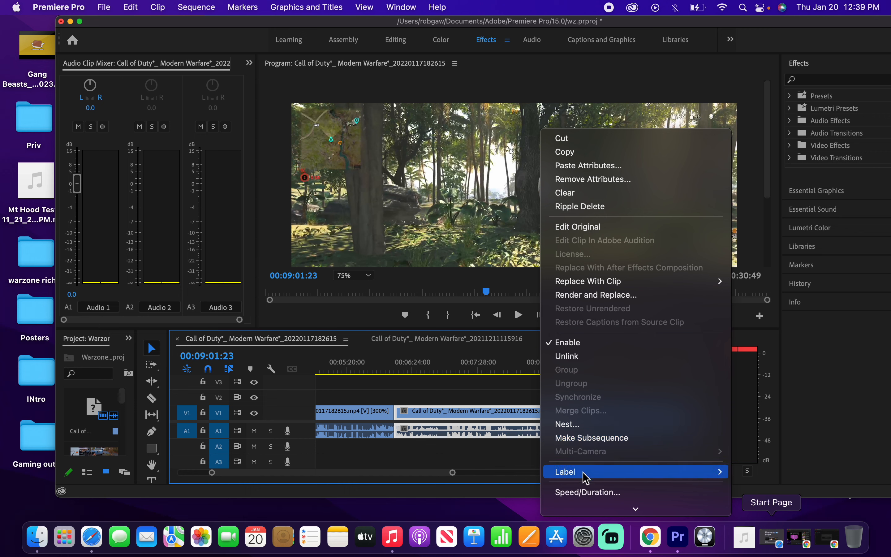
click(587, 493)
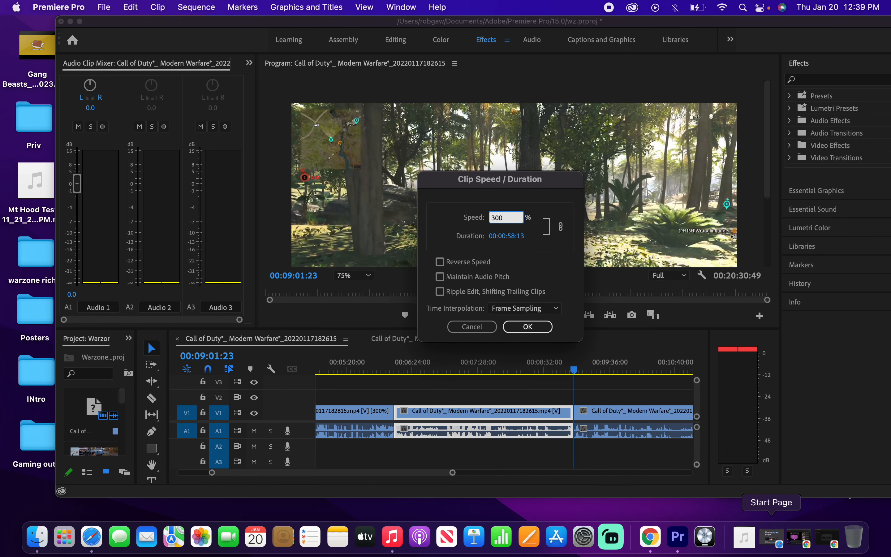
key(Return)
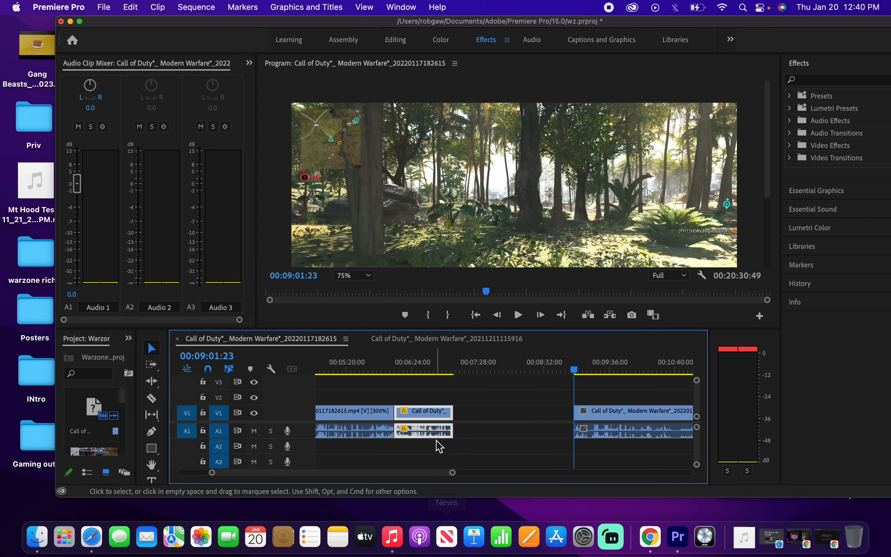
click(402, 370)
key(space)
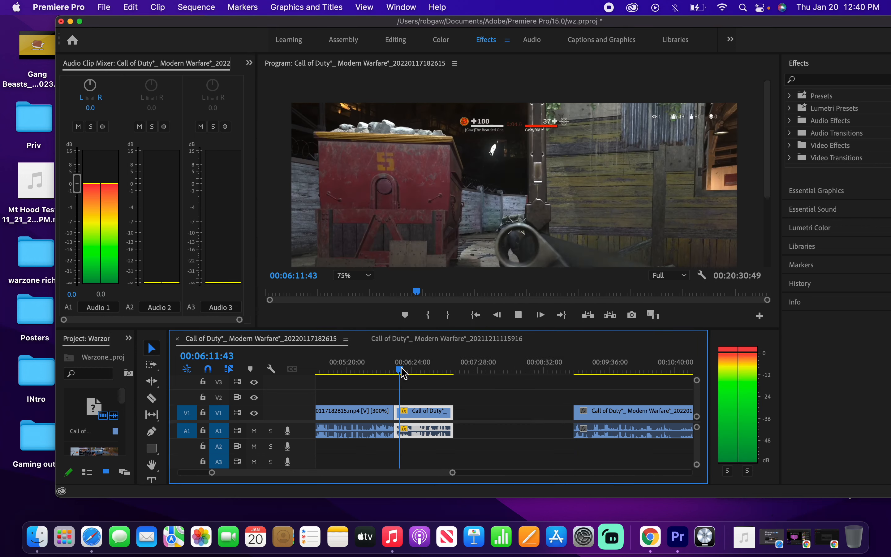
key(space)
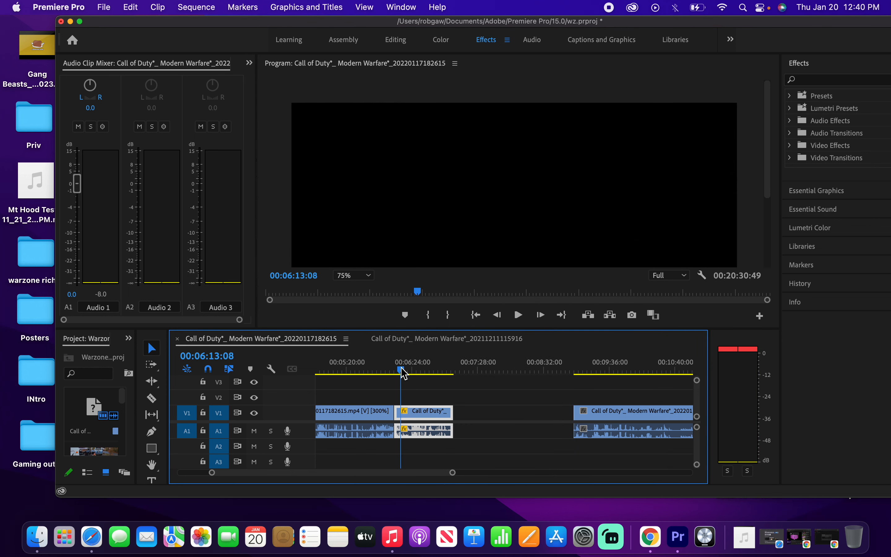
Undo both speed changes, the cut at 00:09:01:23 and the move of the last clip
key(super+z)
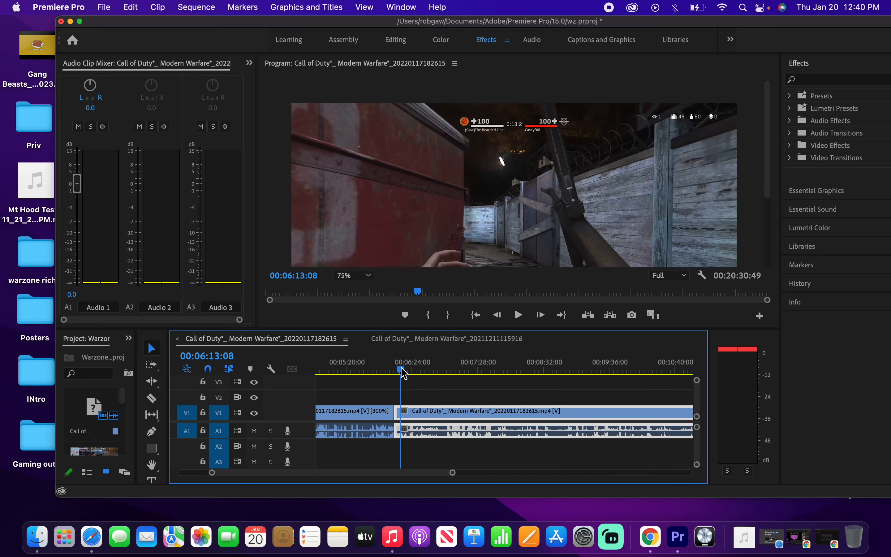
key(super+z)
key(super+z)
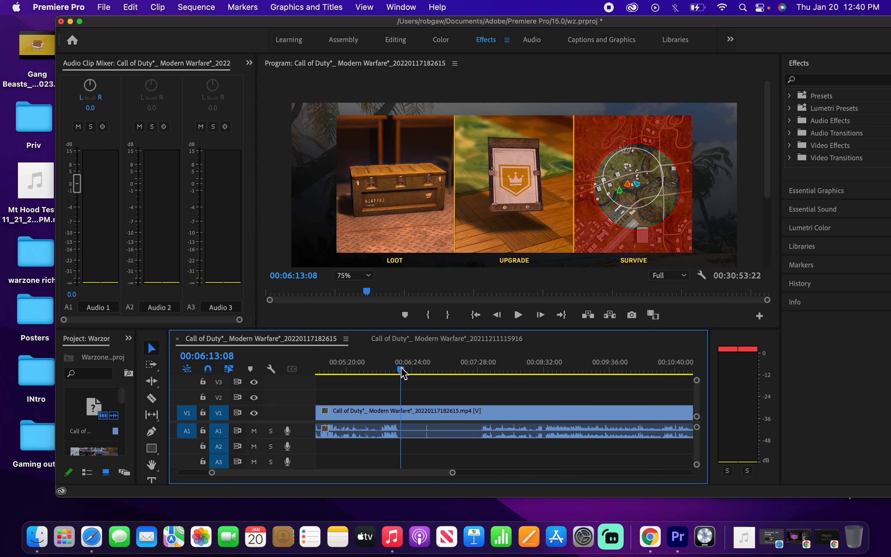
key(super+z)
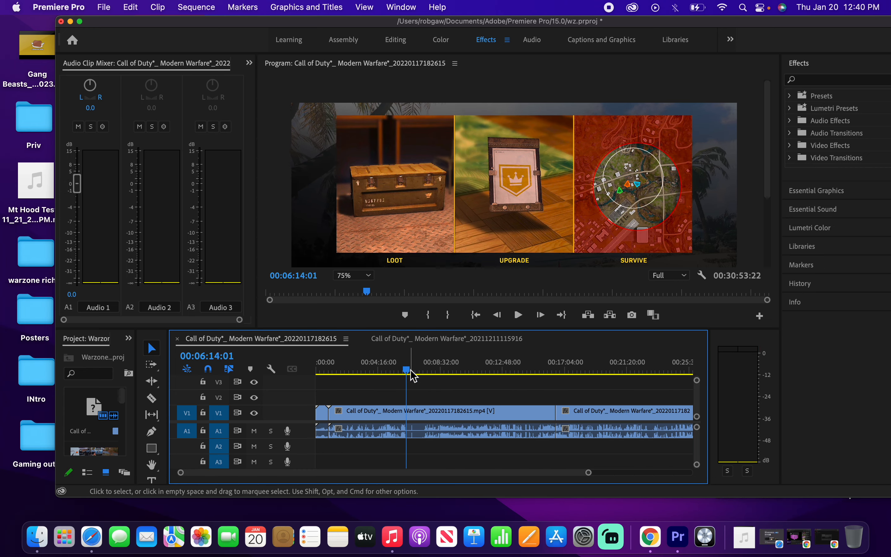
Undo the cut at 00:16:29:17 and split the long clip at 00:17:12:58 with the Razor tool instead
drag(410, 372, 565, 416)
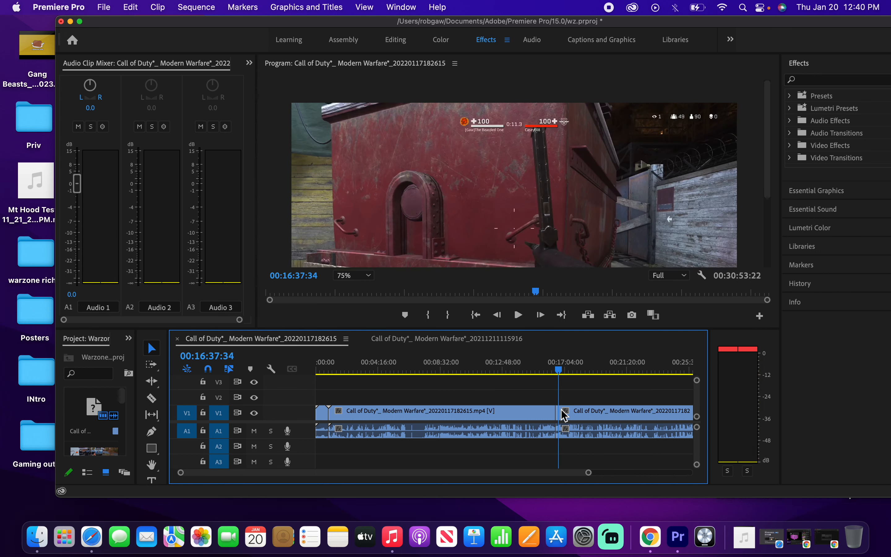
key(super+z)
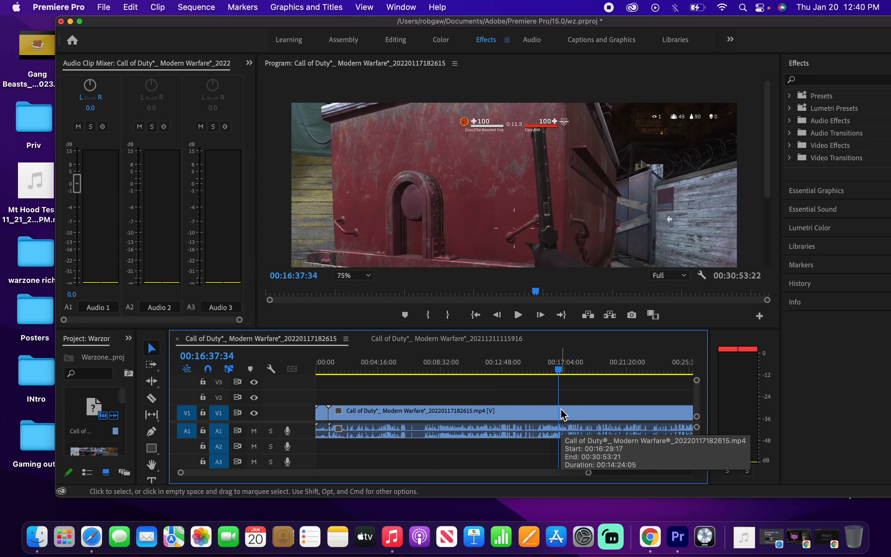
scroll(561, 410, up, 5)
key(space)
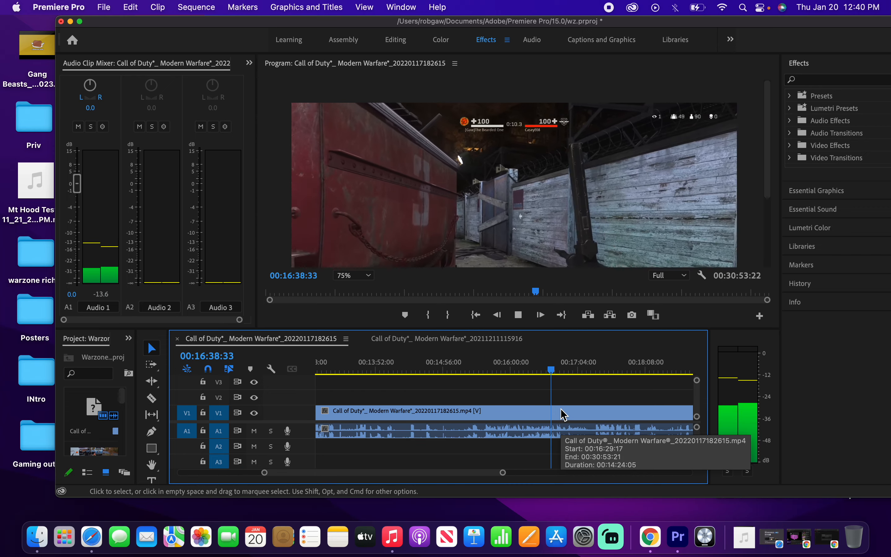
key(space)
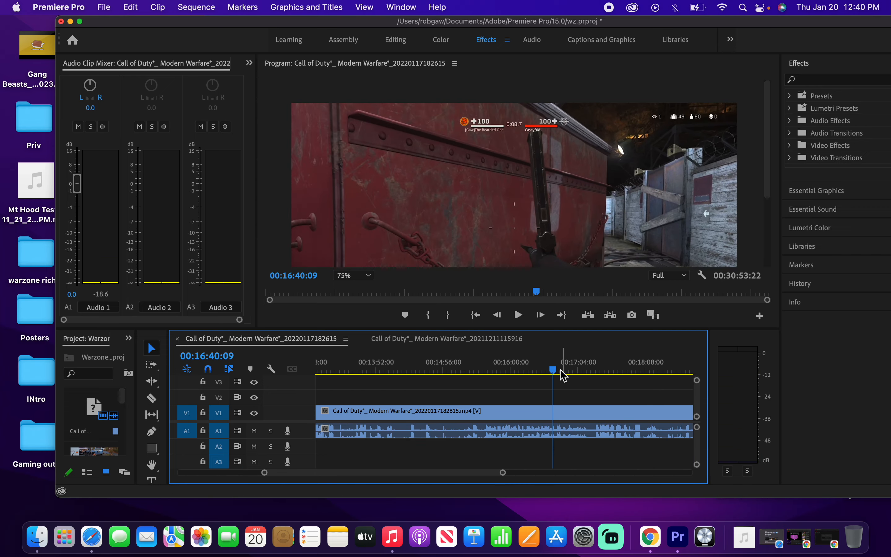
drag(557, 376, 589, 372)
key(c)
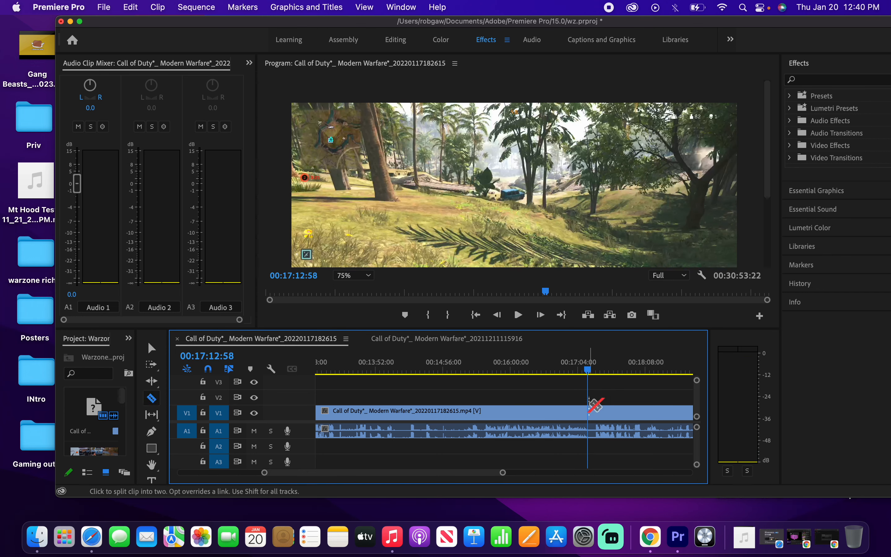
click(588, 415)
scroll(595, 416, down, 5)
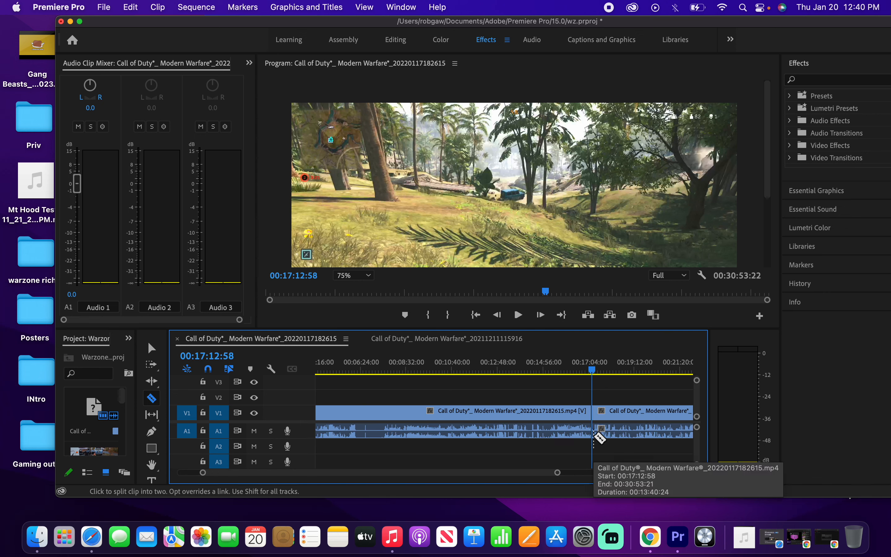
click(142, 7)
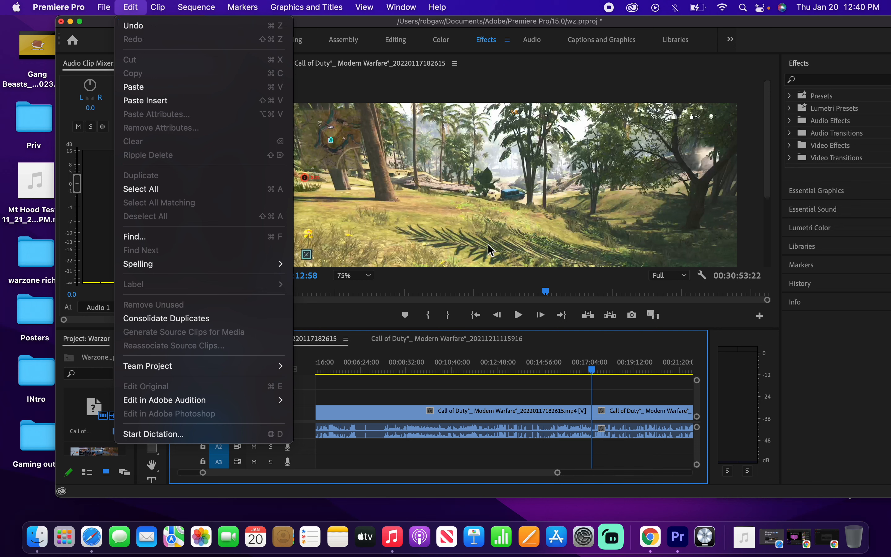
click(603, 399)
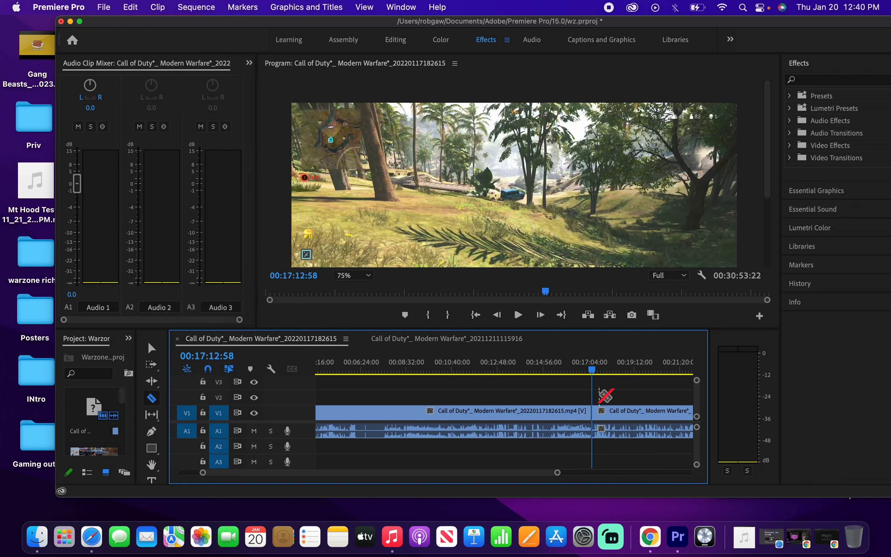
key(c)
key(minus)
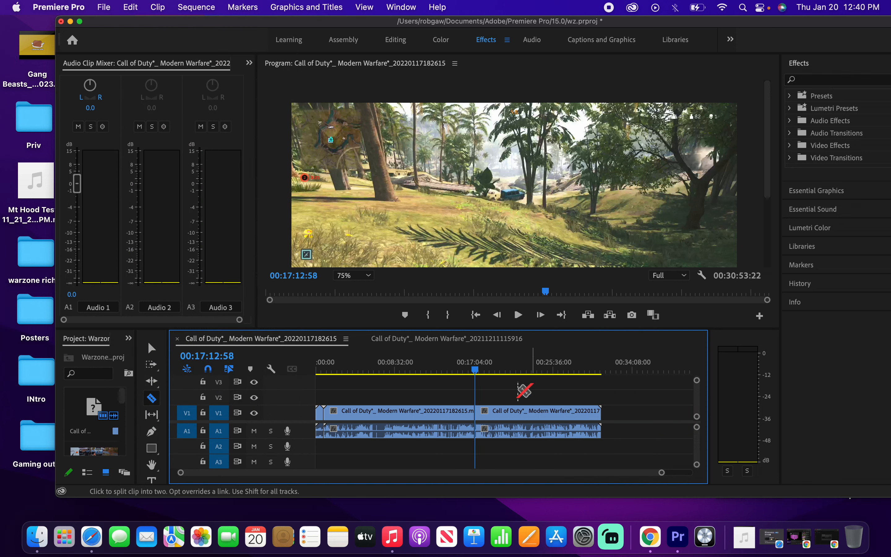
Find the start of the gunfight section around sixteen minutes and split the long clip at 00:16:30:33 with the Razor tool
drag(475, 368, 460, 393)
scroll(460, 393, up, 2)
scroll(466, 393, up, 3)
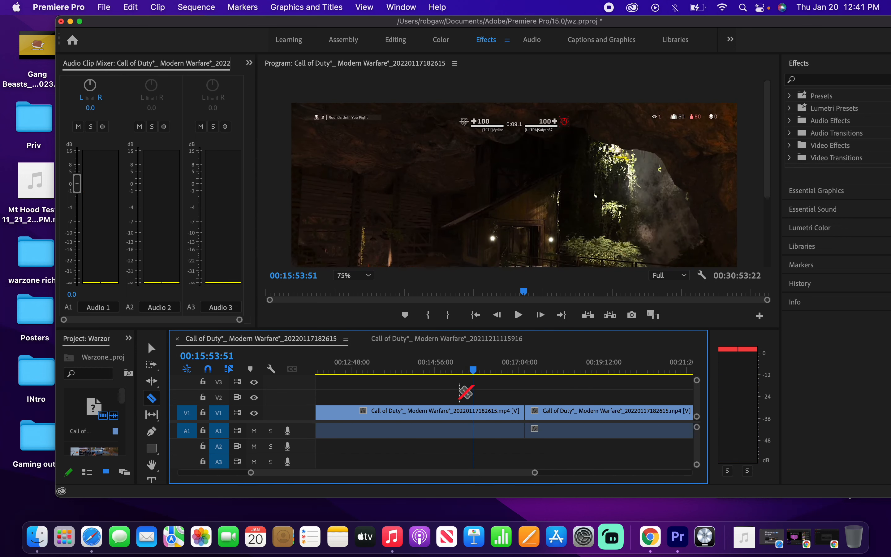
drag(487, 374, 527, 375)
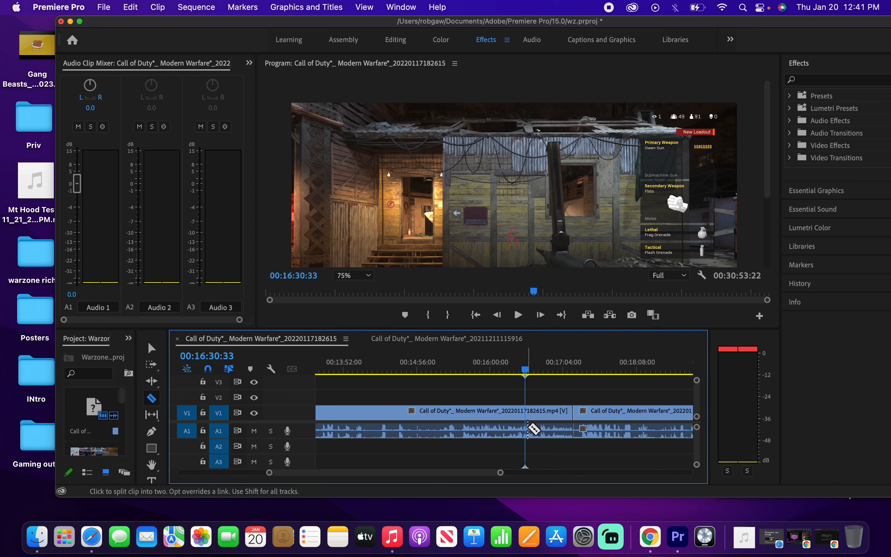
click(528, 414)
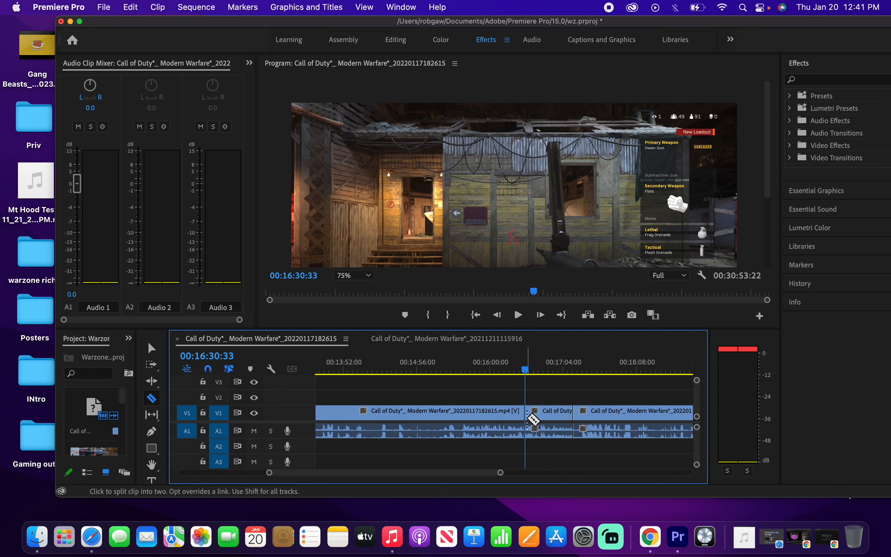
scroll(527, 412, down, 5)
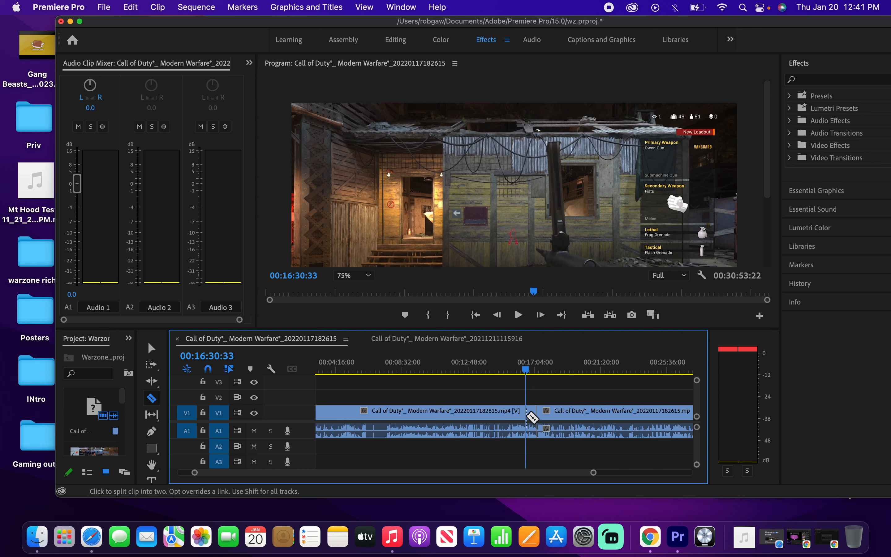
Set the speed of the long section before the cut at 00:16:30:33 to 300%
key(v)
scroll(529, 421, up, 2)
scroll(426, 382, down, 2)
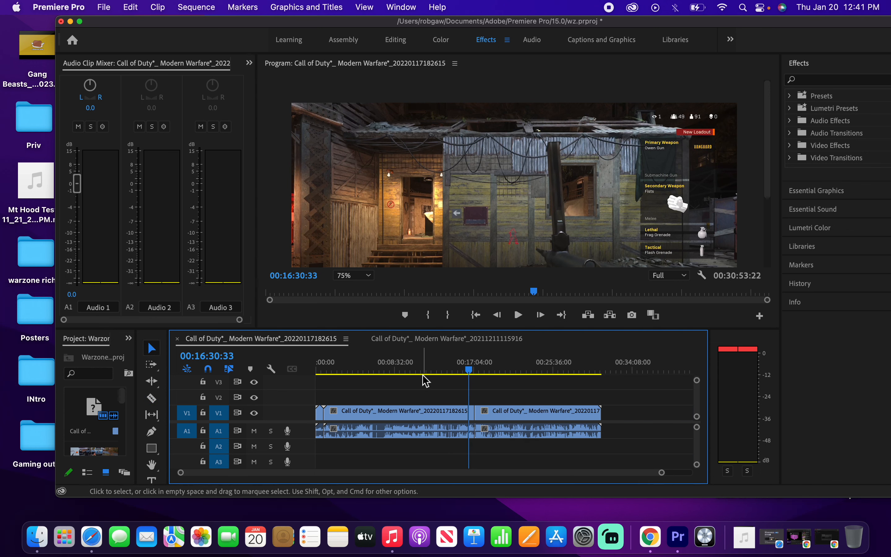
click(418, 424)
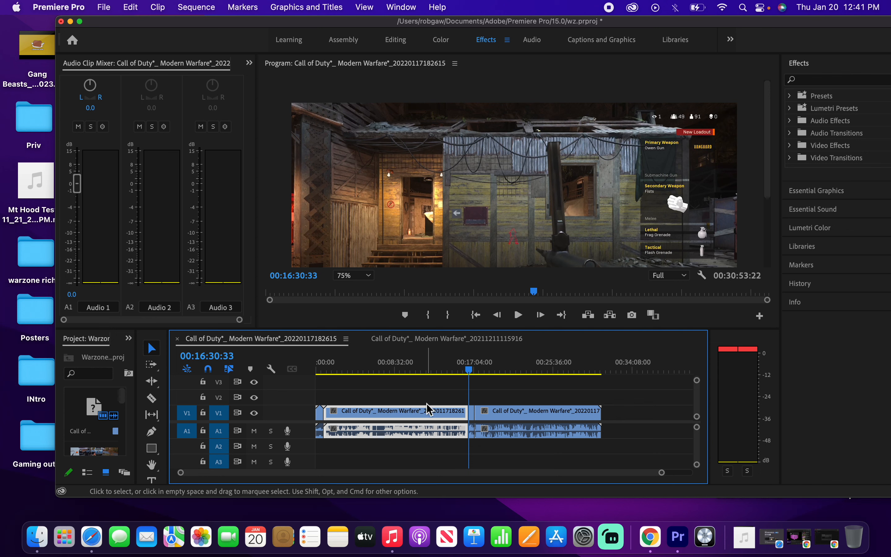
right_click(428, 411)
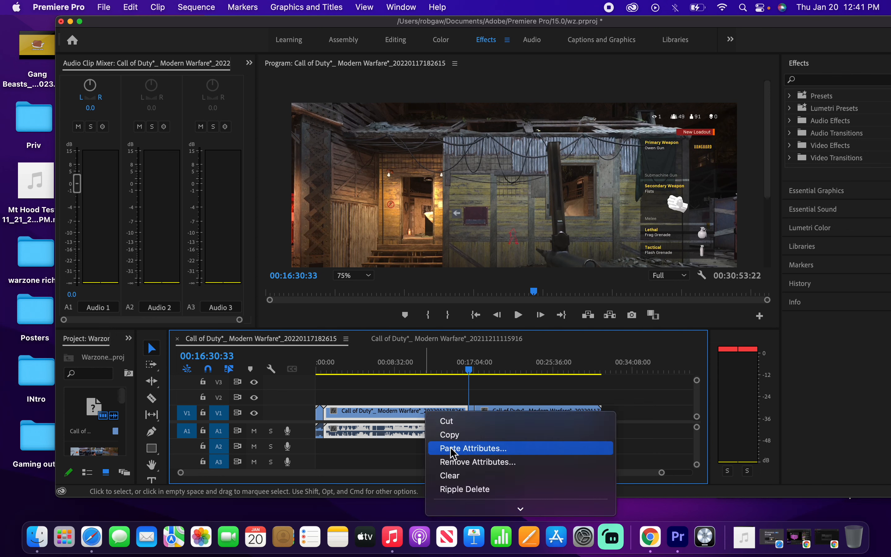
mouse_move(464, 513)
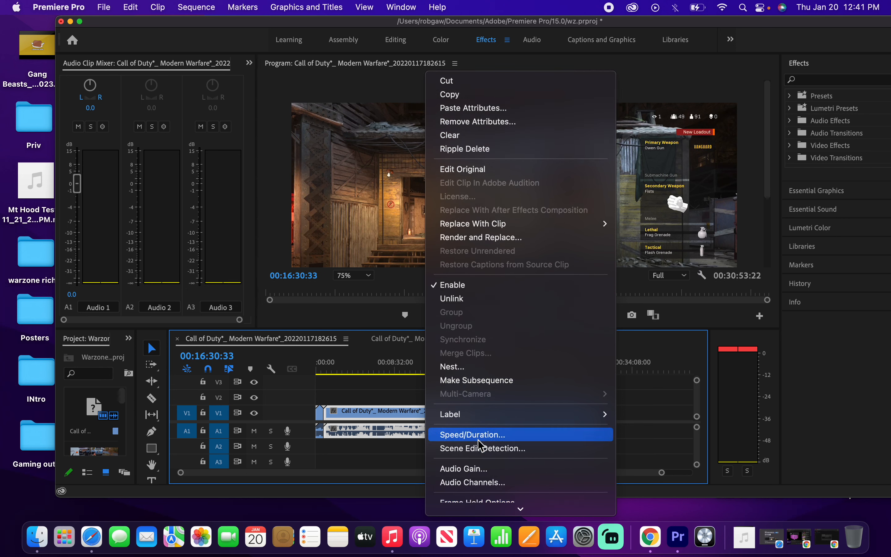
click(478, 439)
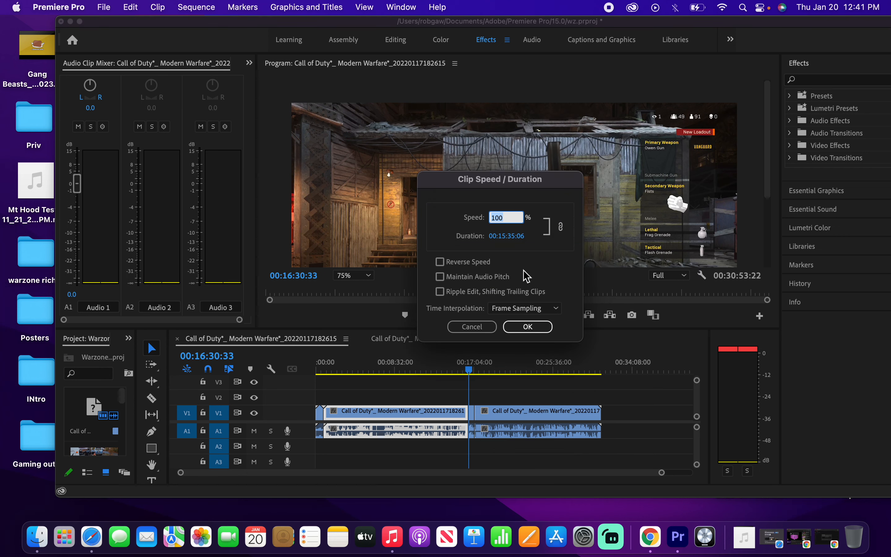
text(300)
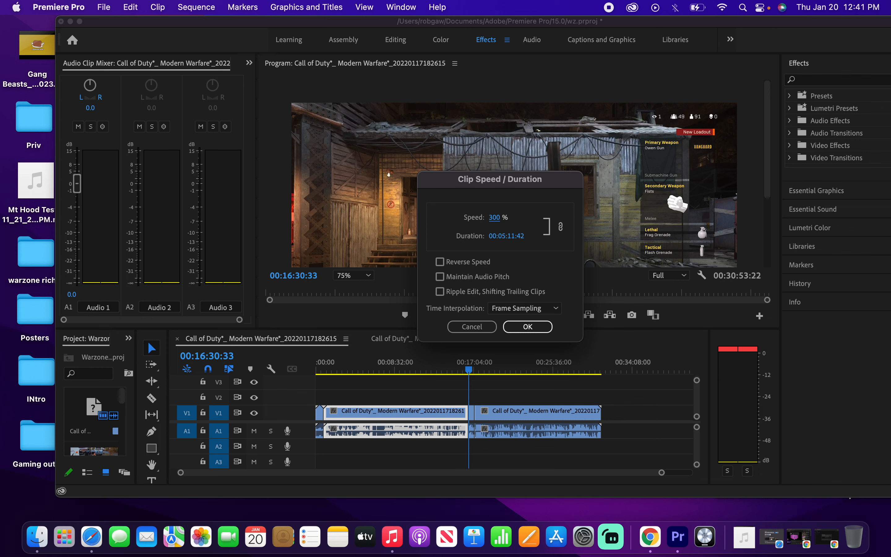
key(Return)
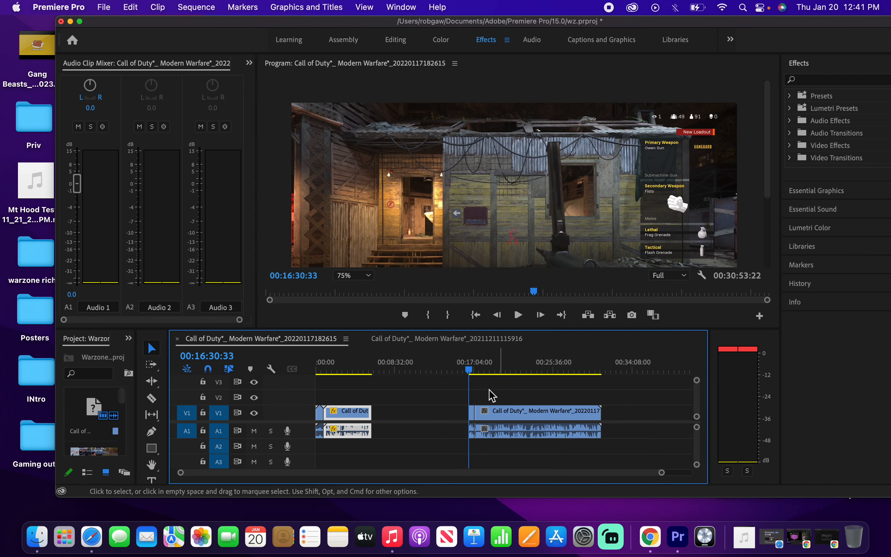
Move the remaining clips back against the sped-up section to close the gap and play from the join
drag(627, 446, 397, 410)
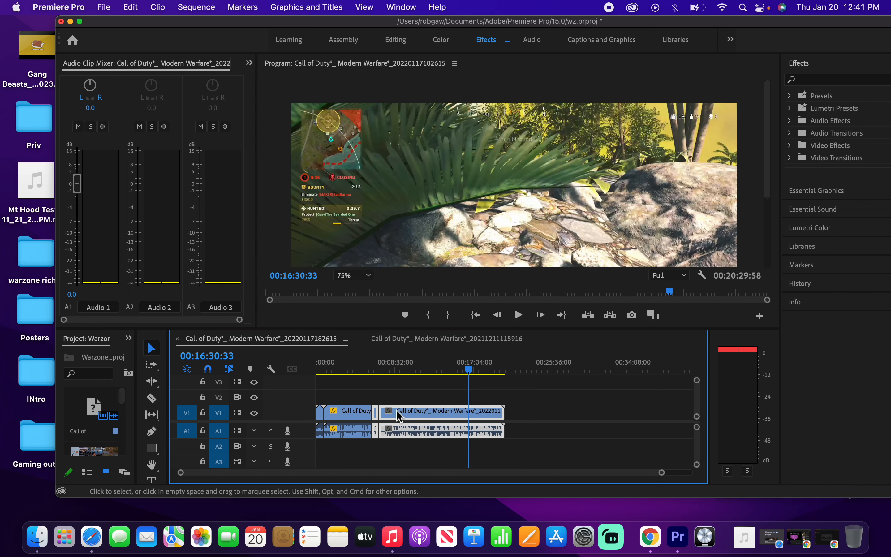
click(374, 372)
key(space)
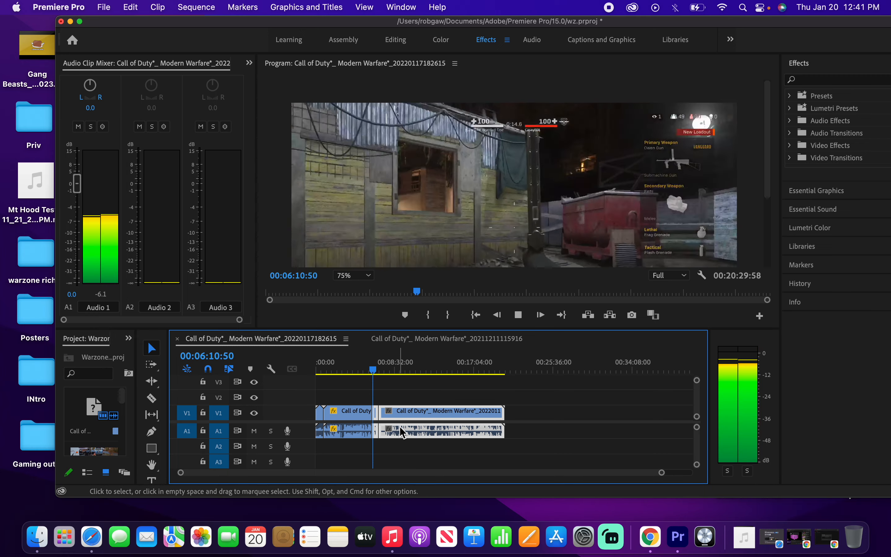
Review the footage up to about nine minutes and split the last clip at 00:09:01:06 with the Razor tool
key(=)
key(=)
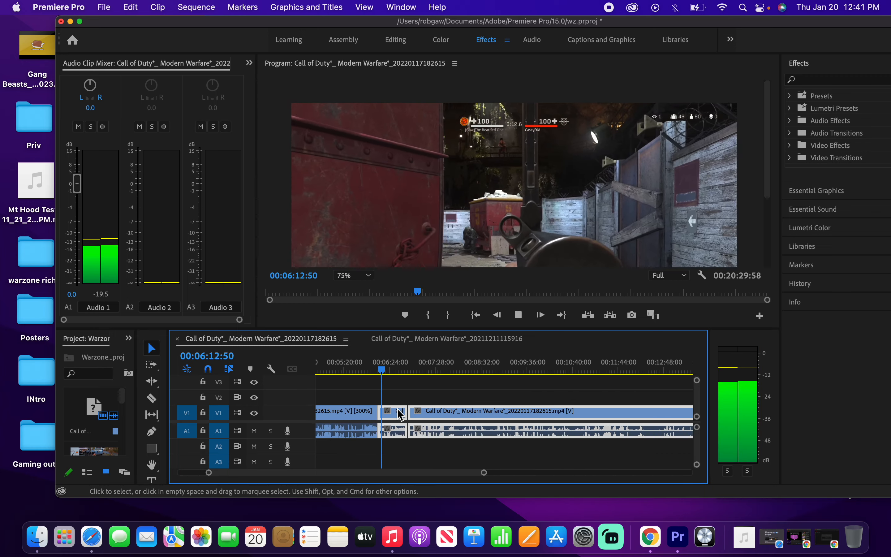
key(c)
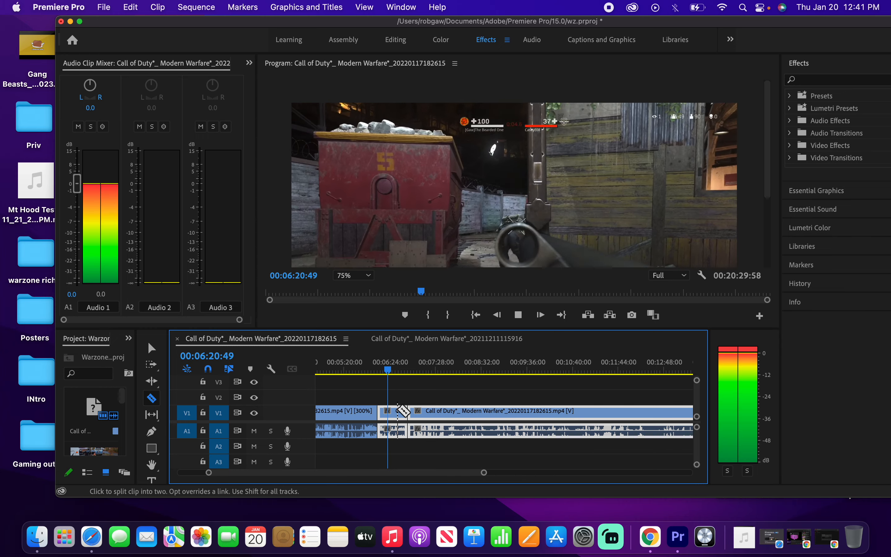
key(space)
scroll(506, 407, right, 2)
drag(543, 373, 467, 375)
click(467, 412)
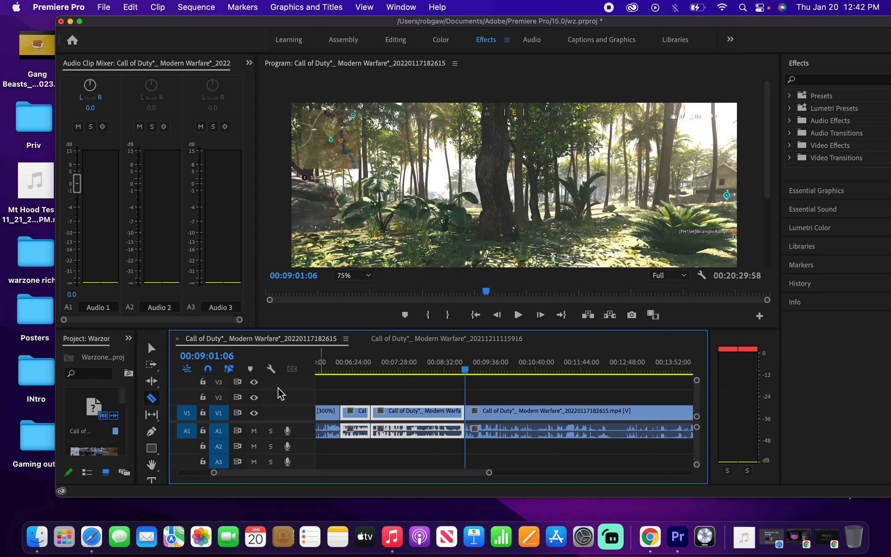
Check the section before the cut at 00:09:01:06 and set its speed to 300%
key(v)
click(413, 395)
right_click(411, 409)
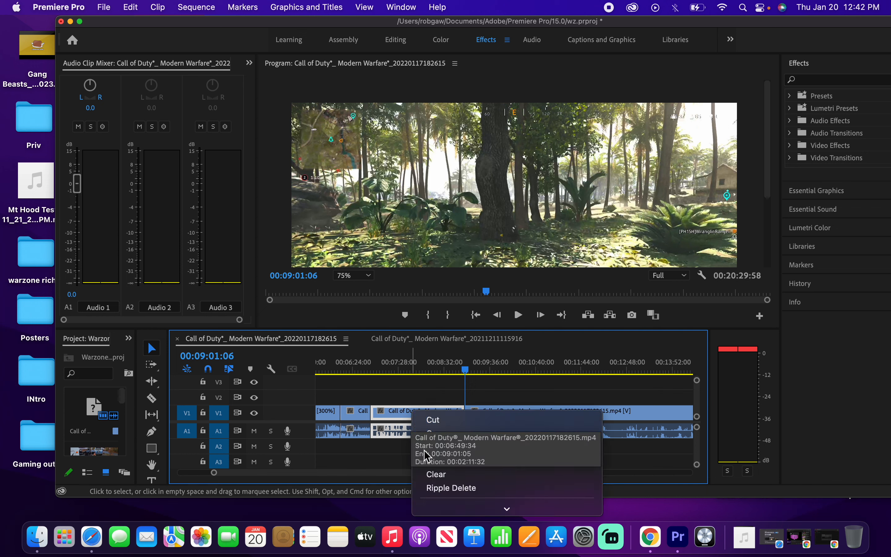
scroll(435, 503, down, 5)
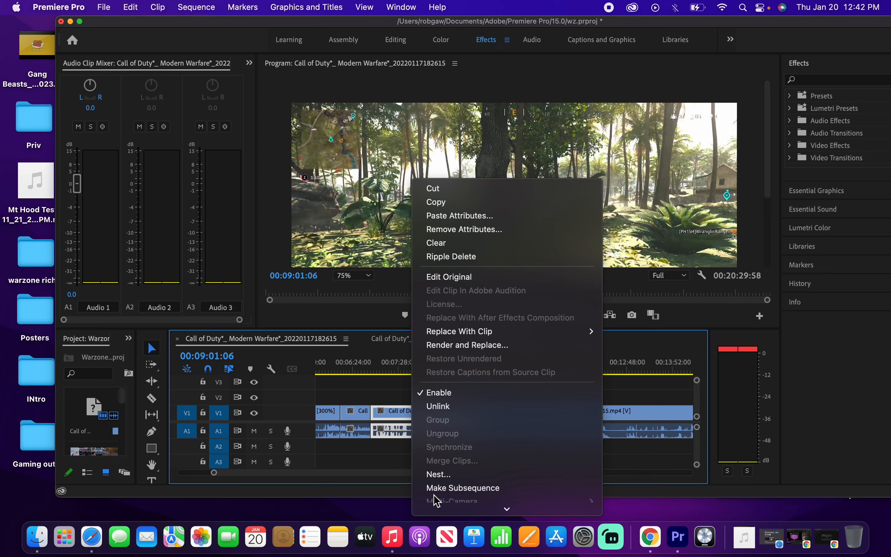
scroll(435, 498, down, 5)
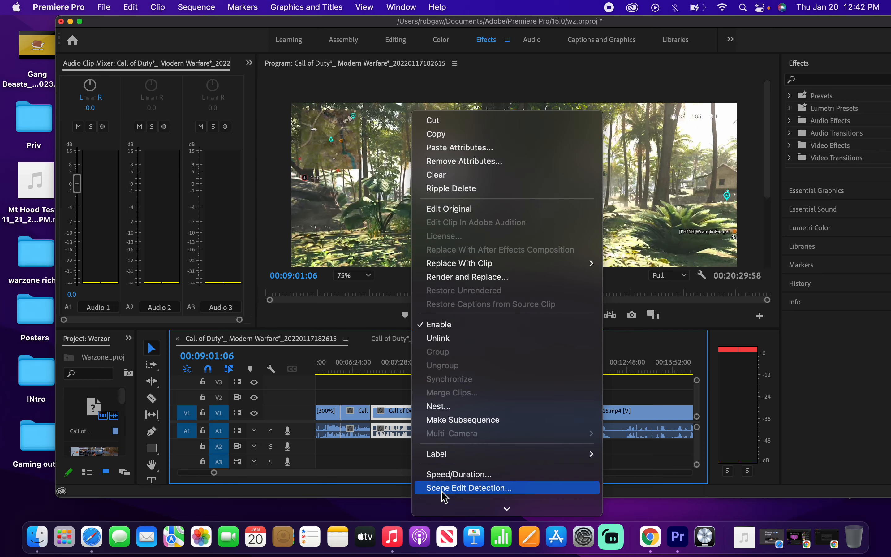
click(393, 387)
drag(393, 368, 439, 386)
right_click(430, 415)
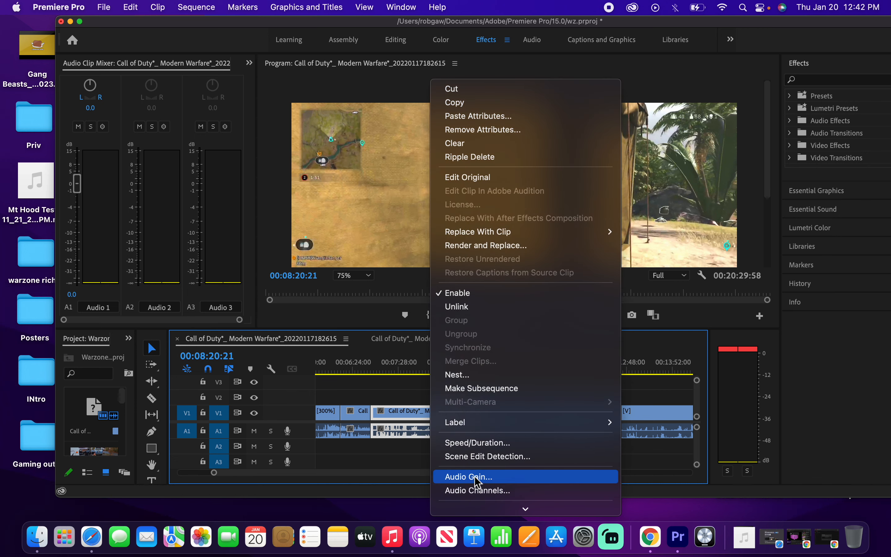
click(475, 446)
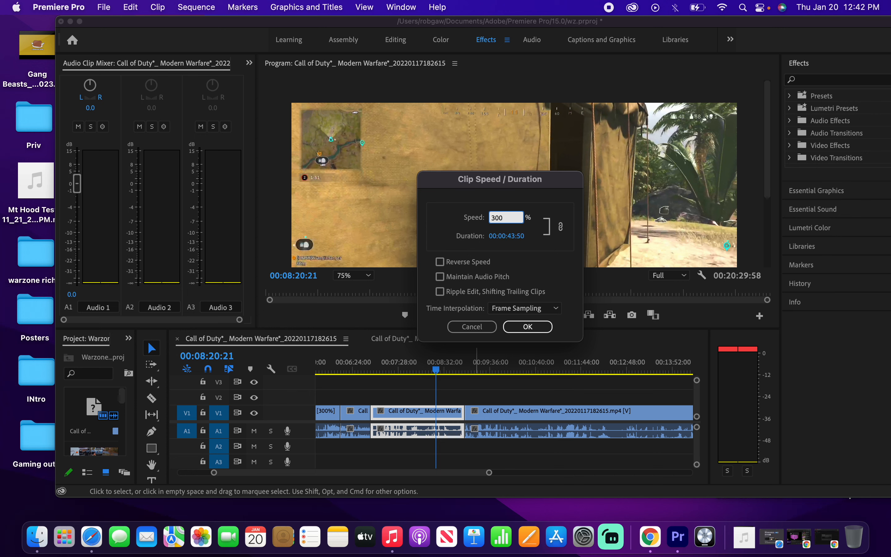
key(Return)
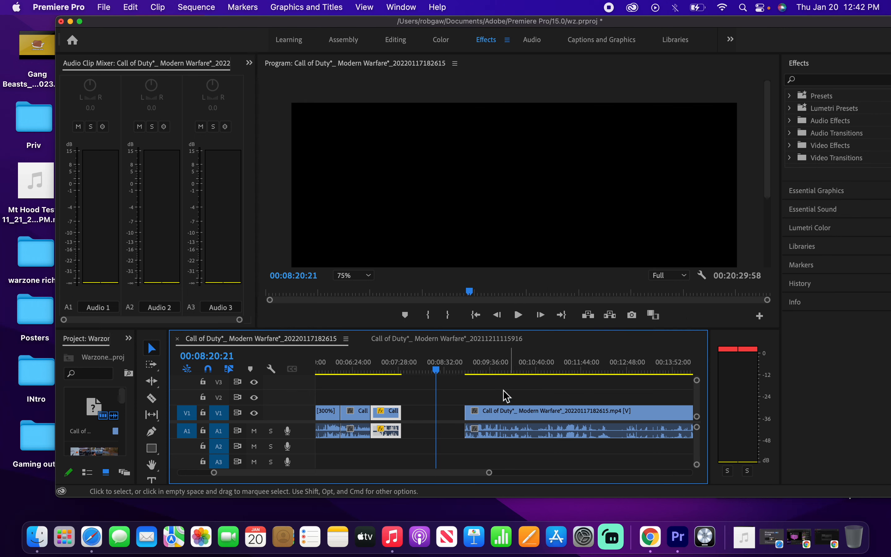
Move the last clip back against the newly sped-up section to close the gap
scroll(515, 412, down, 5)
click(503, 416)
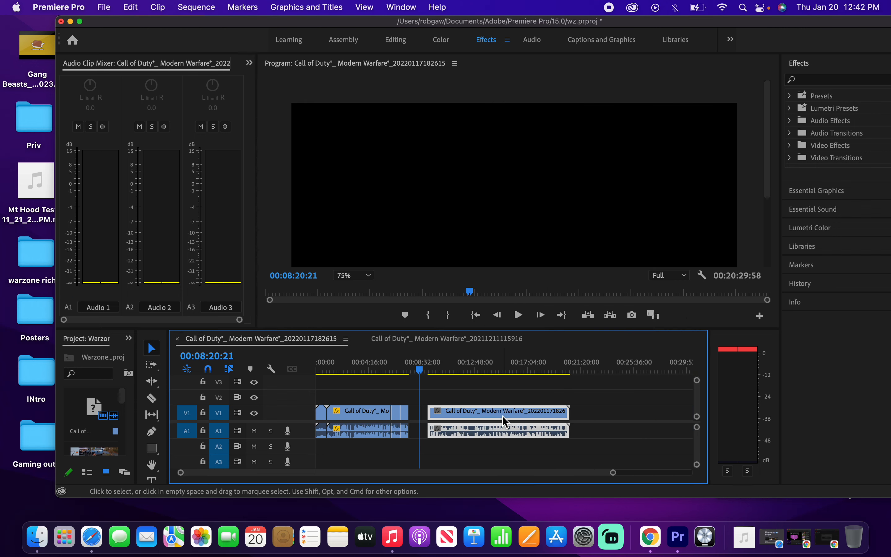
scroll(502, 415, up, 5)
scroll(503, 415, left, 5)
drag(496, 413, 452, 415)
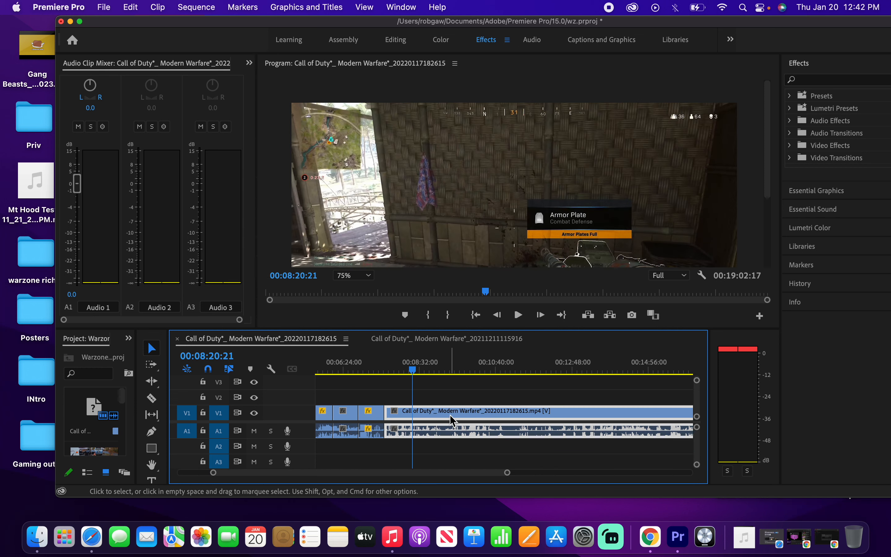
Play the last clip from its beginning and split it at 00:08:08:36 with the Razor tool
drag(415, 377, 385, 375)
key(space)
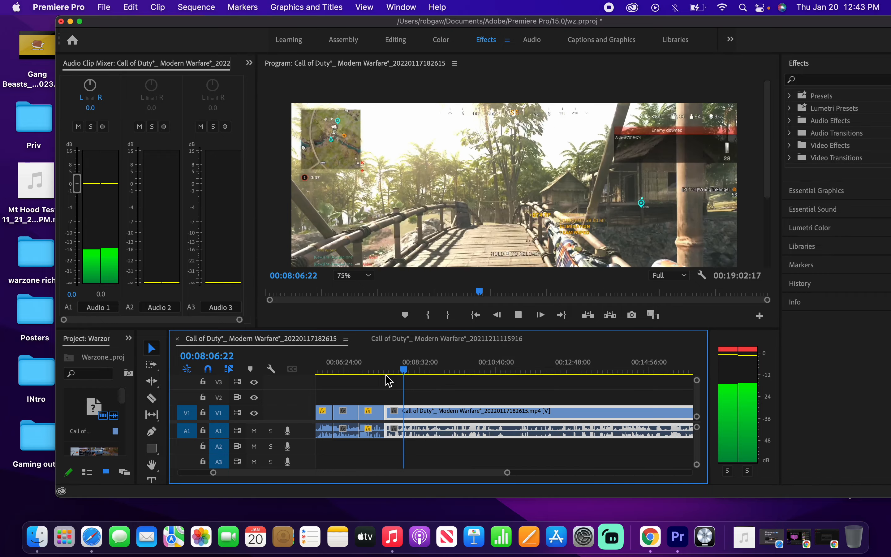
key(space)
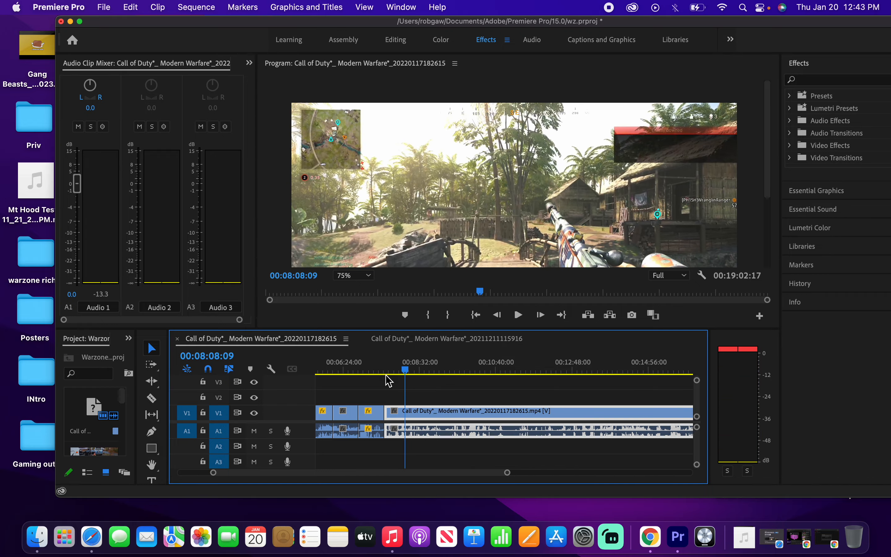
key(space)
key(space)
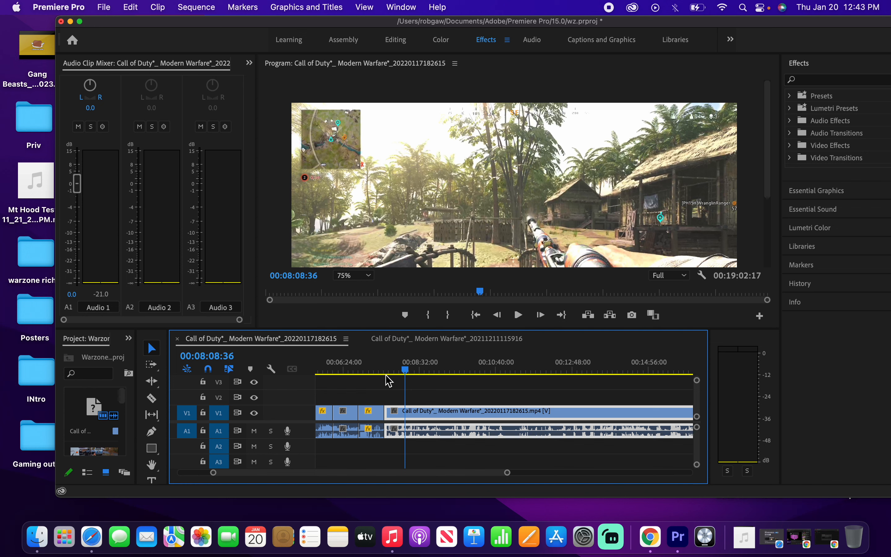
key(c)
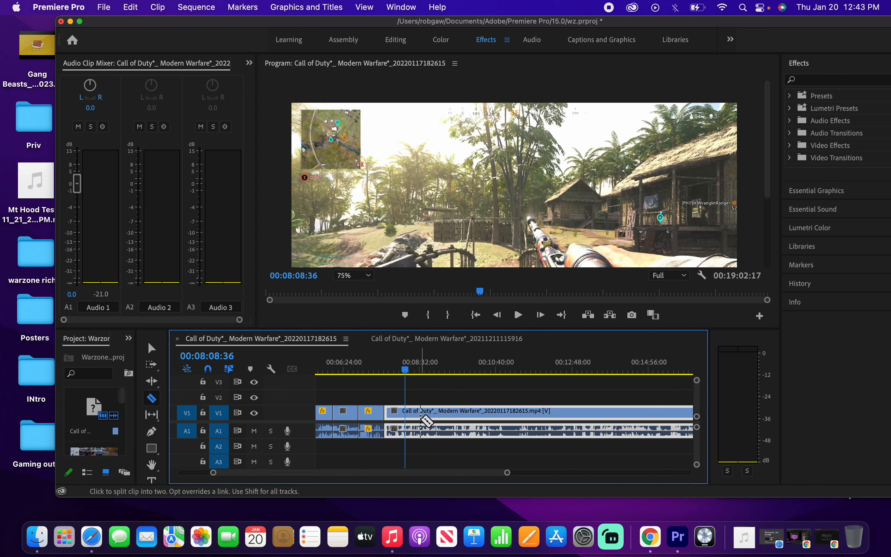
click(406, 415)
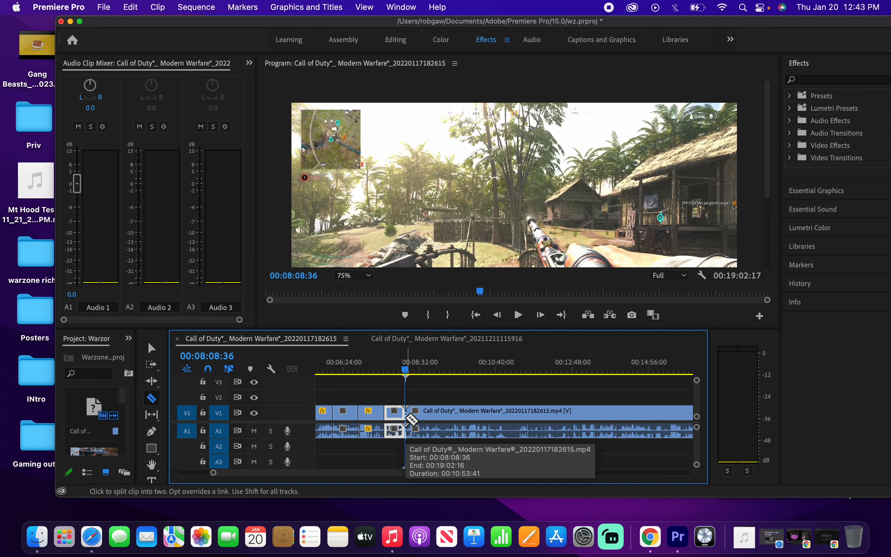
Review the following footage for the next fight and split the last clip at 00:09:45:12 with the Razor tool
key(v)
drag(412, 372, 475, 370)
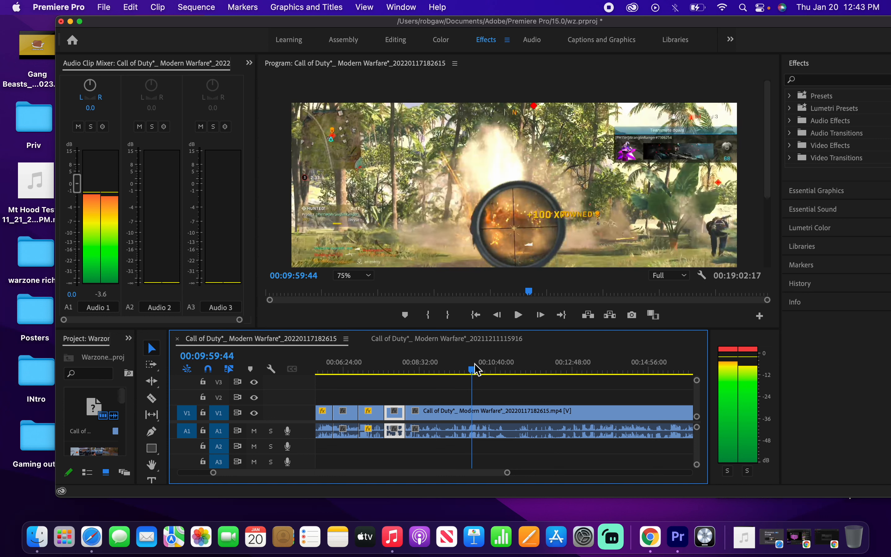
drag(474, 364, 470, 369)
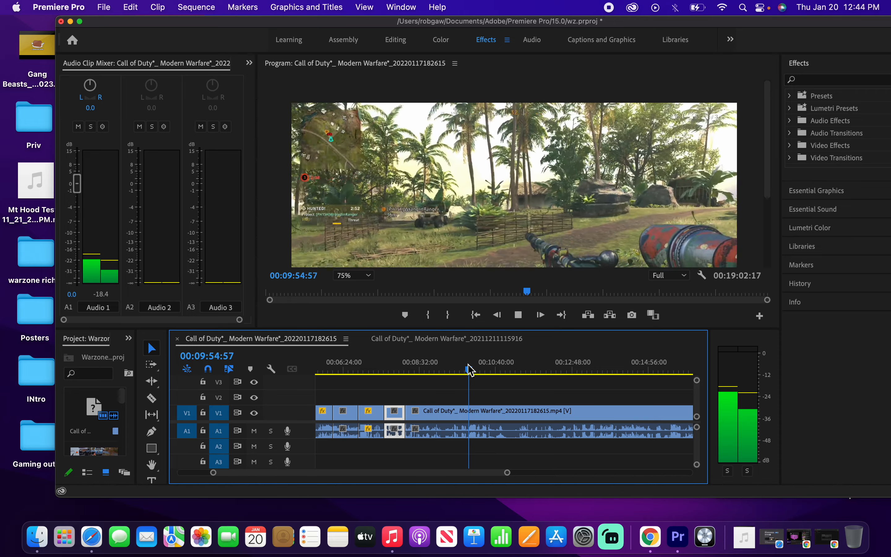
key(space)
click(467, 367)
mouse_move(468, 365)
mouse_down()
mouse_move(455, 366)
mouse_move(469, 368)
mouse_up()
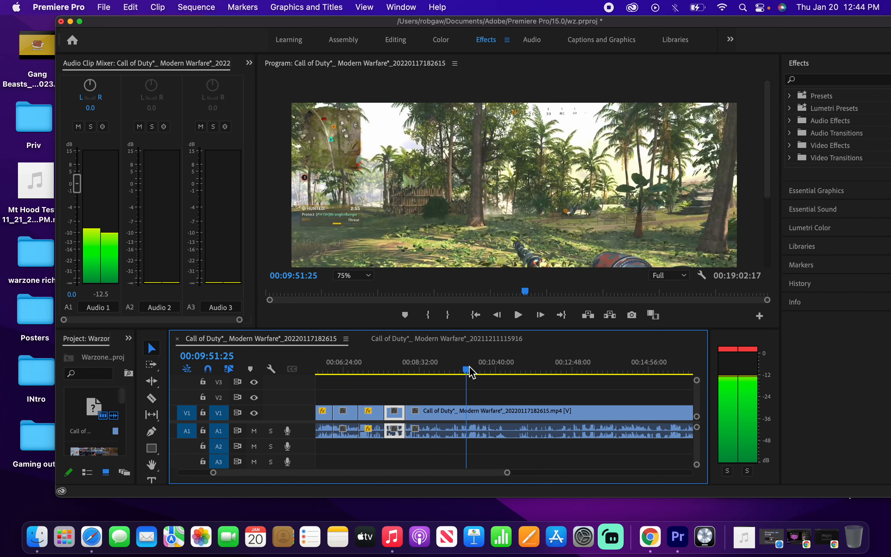
drag(469, 368, 466, 368)
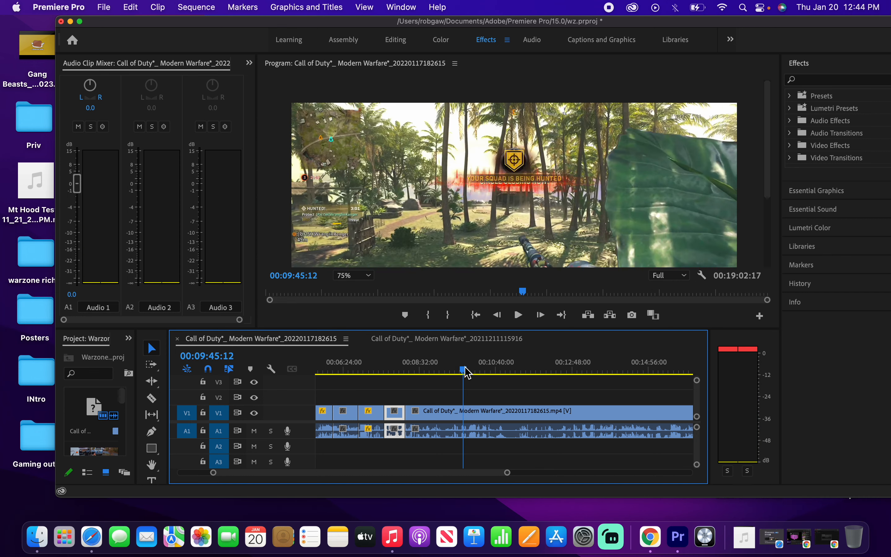
key(c)
click(464, 413)
Set the speed of the section before the cut at 00:09:45:12 to 300% and move the last clip back to close the gap
key(v)
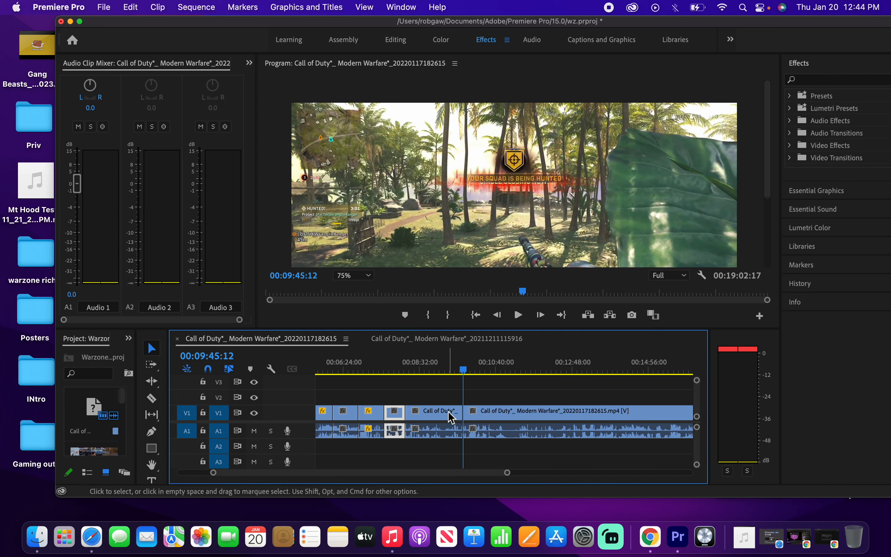
click(450, 417)
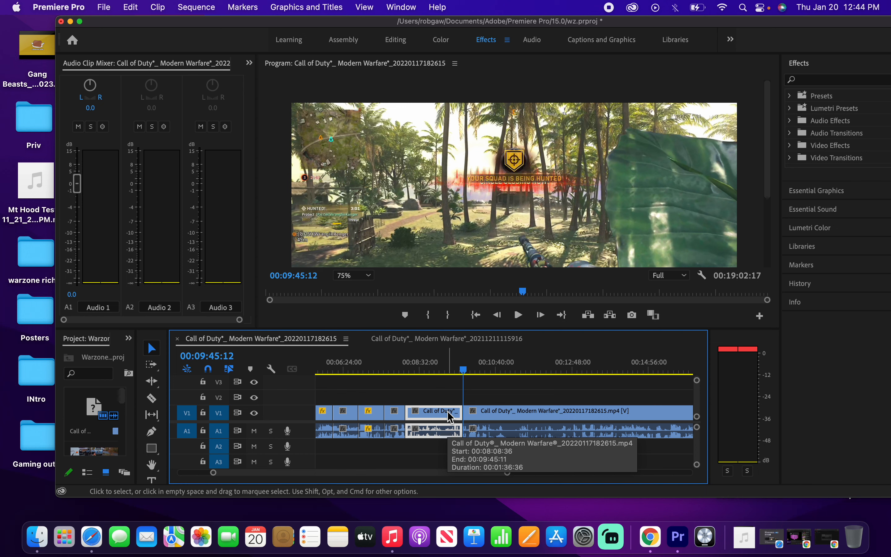
right_click(450, 417)
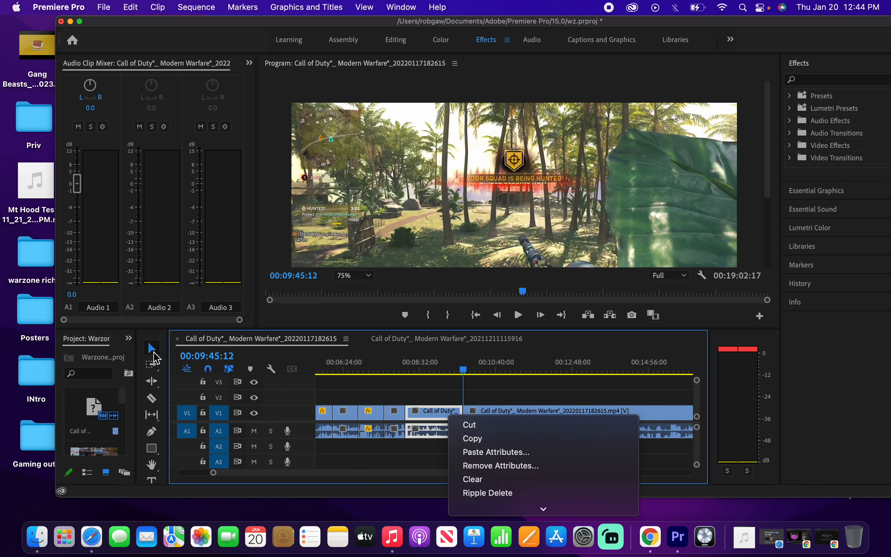
mouse_move(476, 514)
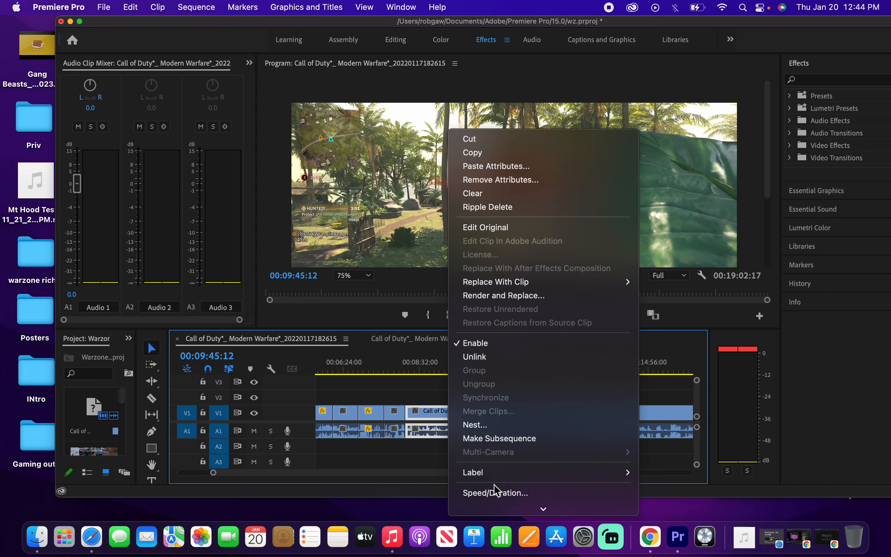
click(496, 492)
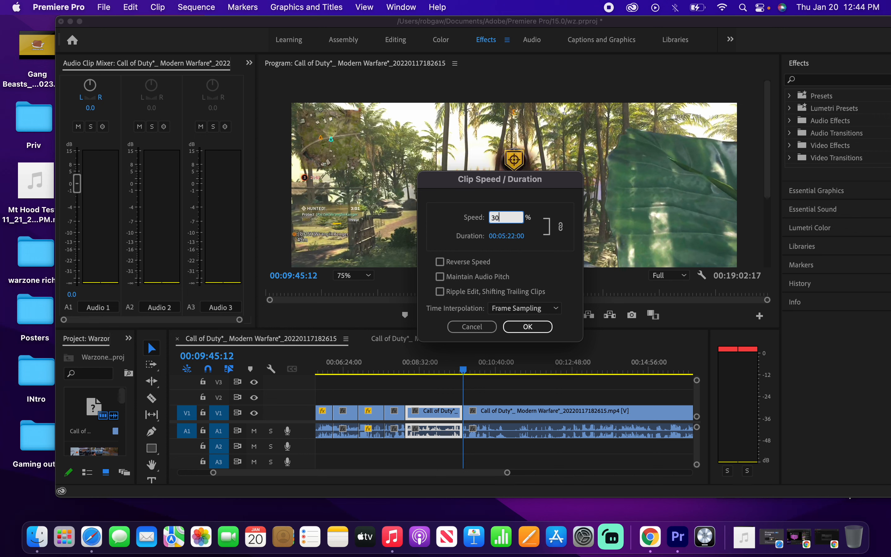
text(300)
key(Return)
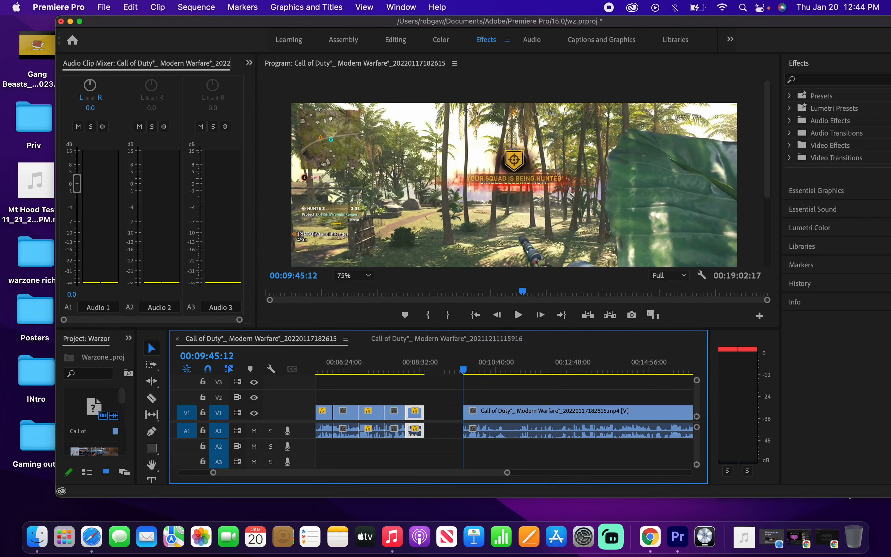
double_click(508, 421)
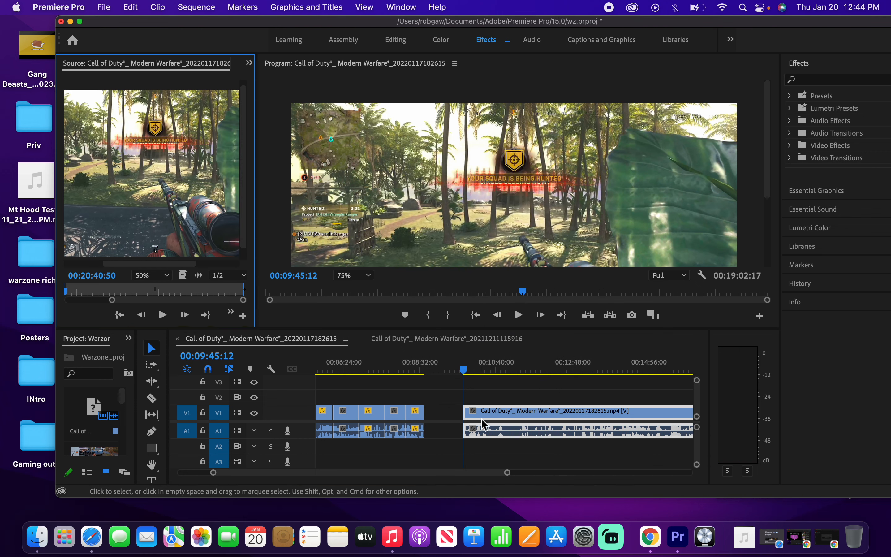
drag(490, 412, 458, 418)
Play the last clip from near its beginning and split it at 00:09:01:07 with the Razor tool
click(382, 369)
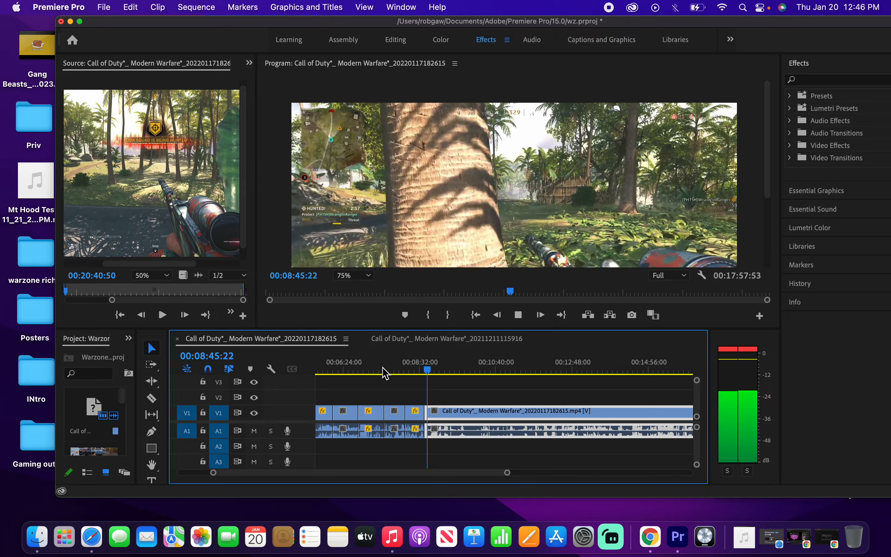
key(c)
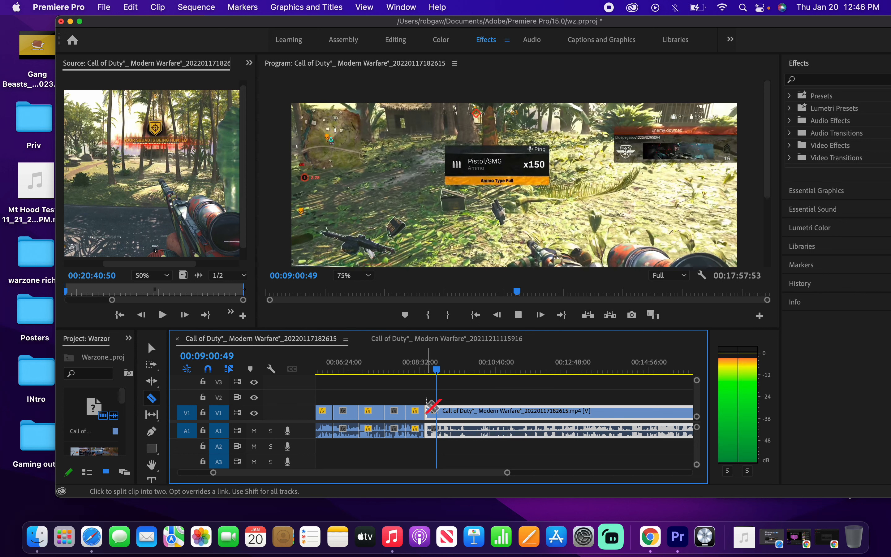
key(space)
click(438, 411)
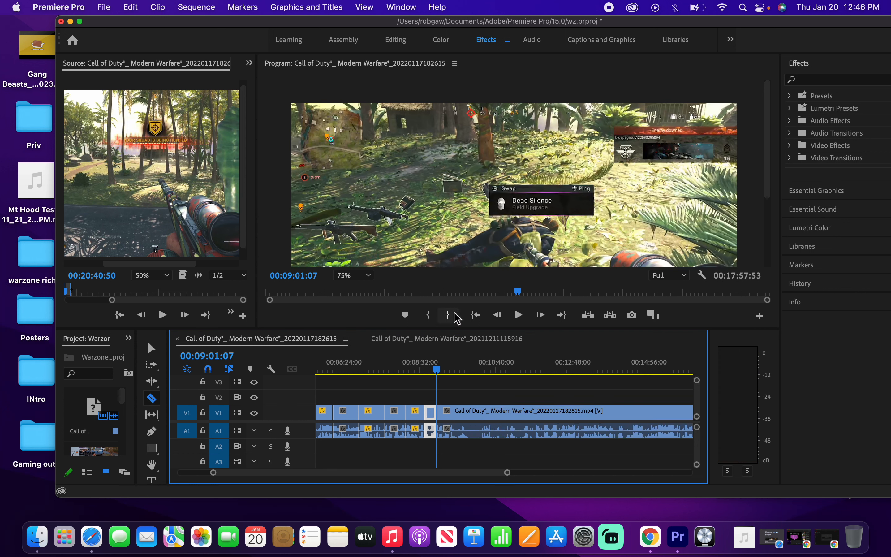
Scrub through the following footage for the next action and split the last clip at 00:10:18:25 with the Razor tool
click(449, 371)
drag(453, 369, 486, 377)
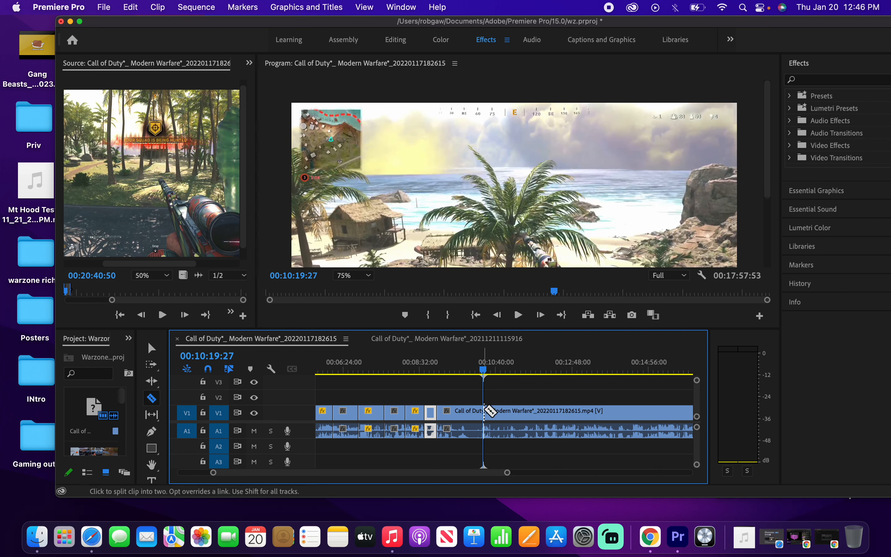
mouse_move(485, 376)
mouse_down()
mouse_move(509, 373)
mouse_move(504, 379)
mouse_move(490, 370)
mouse_move(488, 384)
mouse_up()
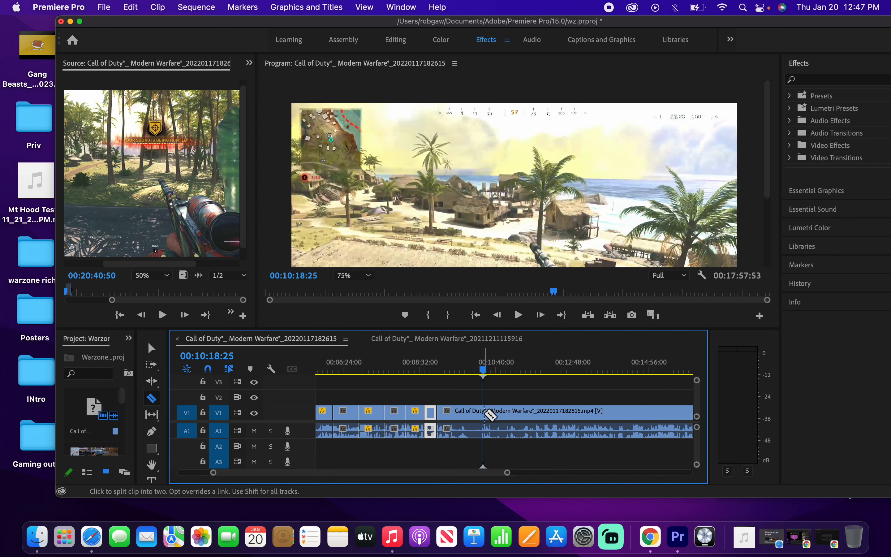
click(485, 412)
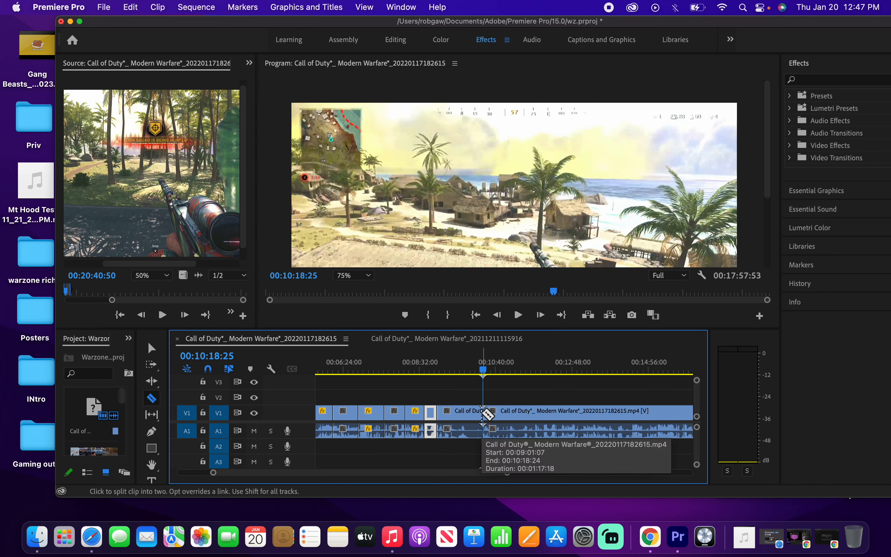
Set the section between the cuts at 00:09:01:07 and 00:10:18:25 to 300% speed and move the last clip back against it
key(v)
right_click(461, 411)
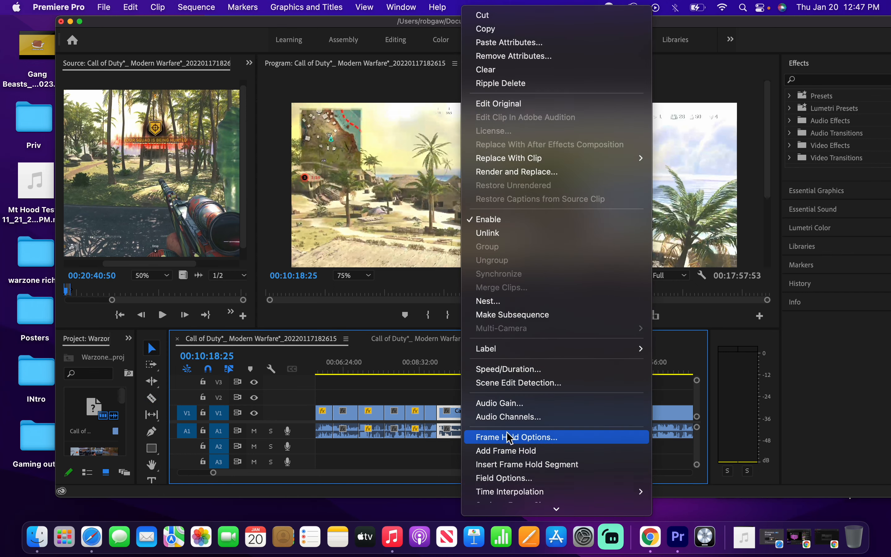
click(524, 370)
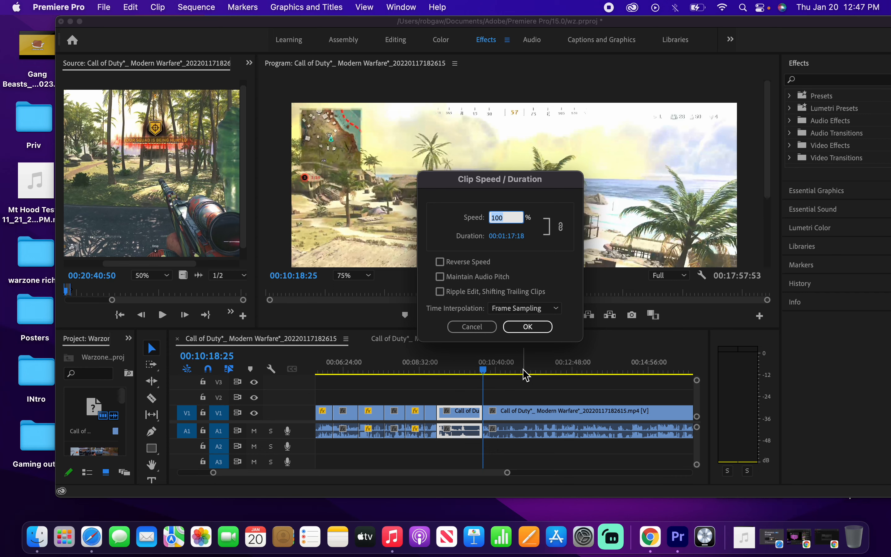
key(Return)
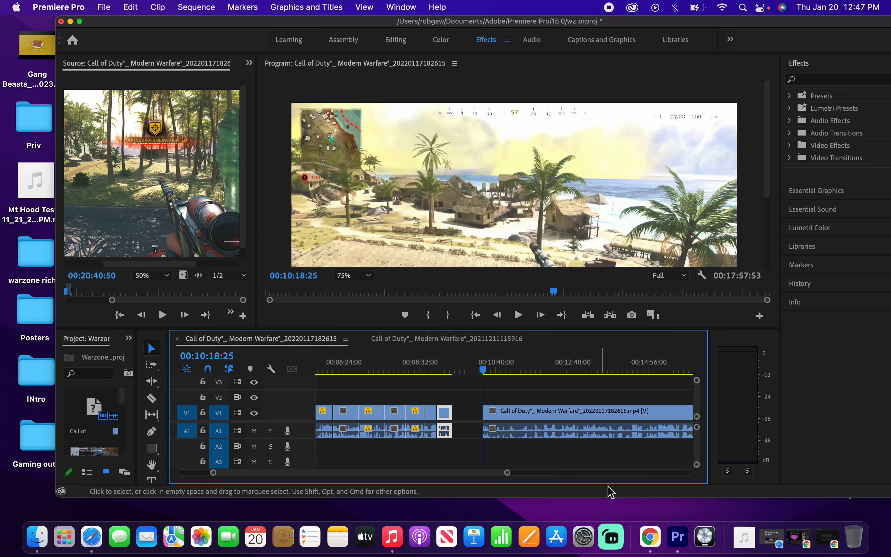
drag(589, 415, 559, 417)
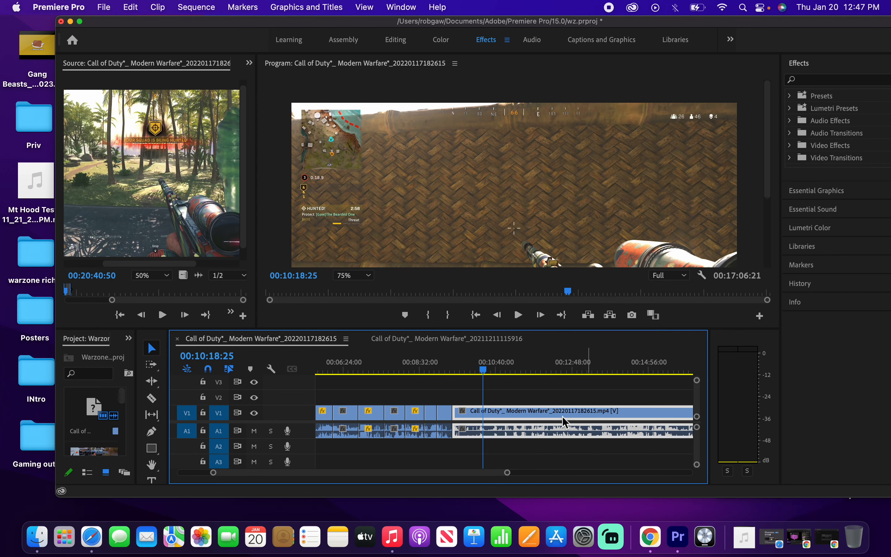
Review the last clip from its beginning and split it at 00:09:39:35 and at 00:10:46:19 with the Razor tool
click(451, 369)
key(space)
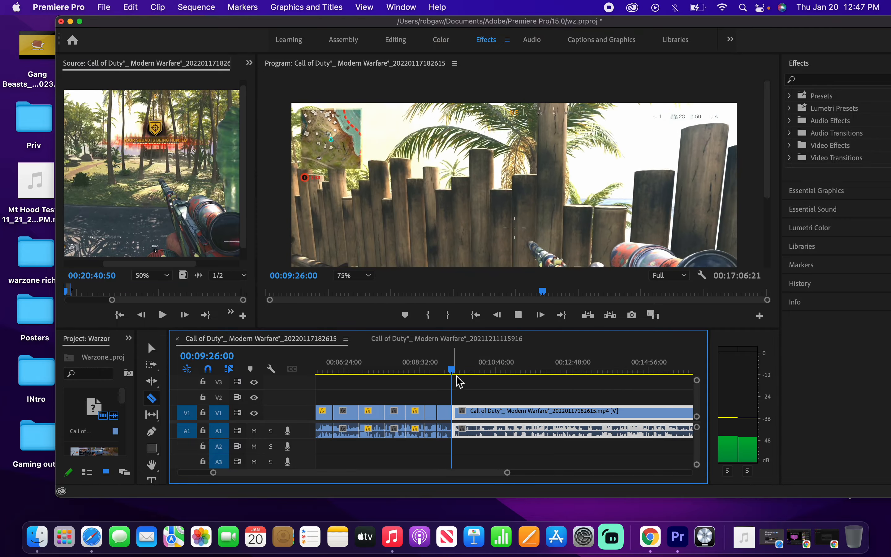
key(c)
key(=)
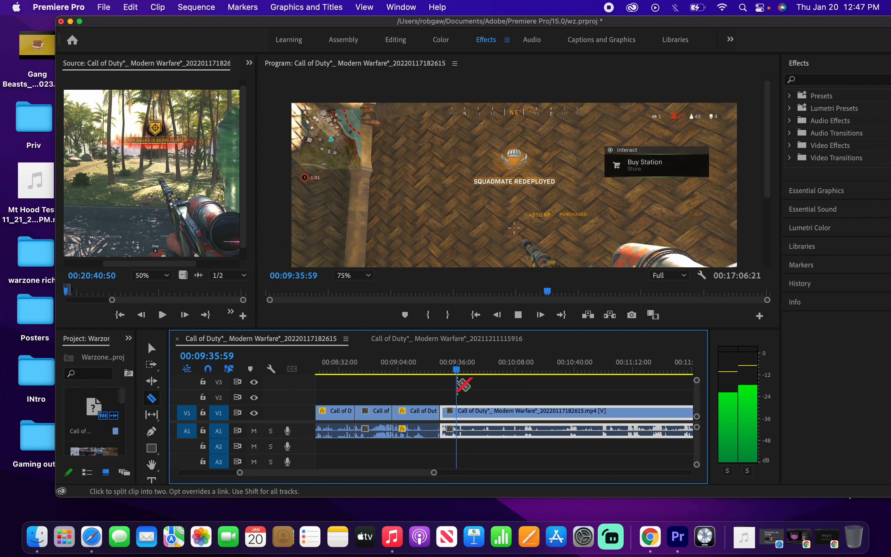
key(space)
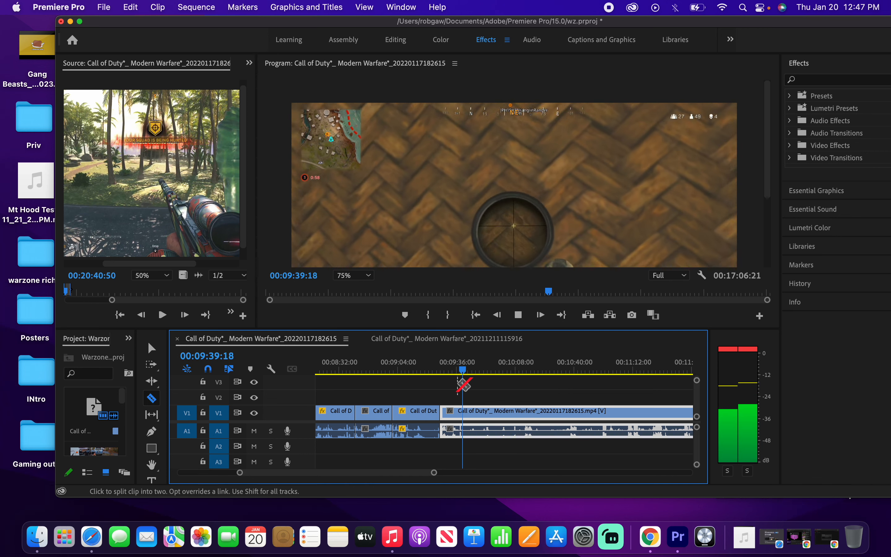
key(space)
click(465, 412)
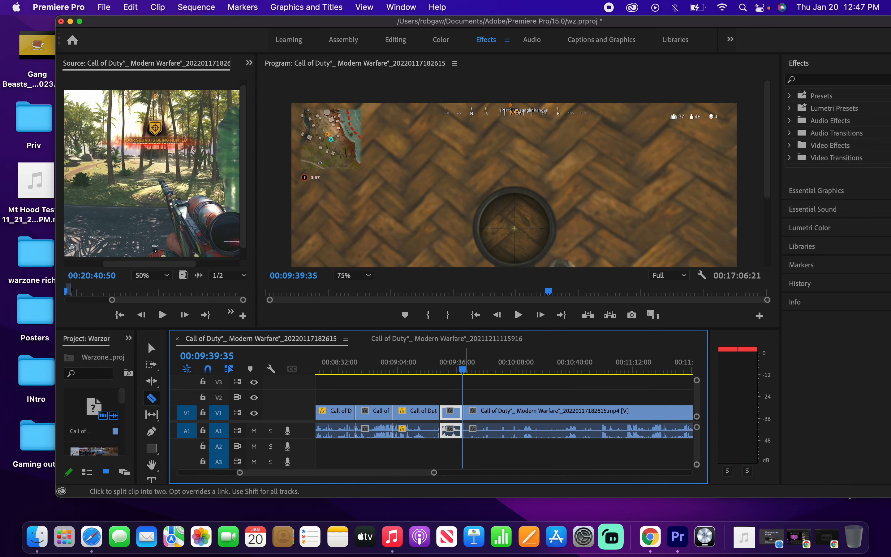
drag(467, 370, 592, 372)
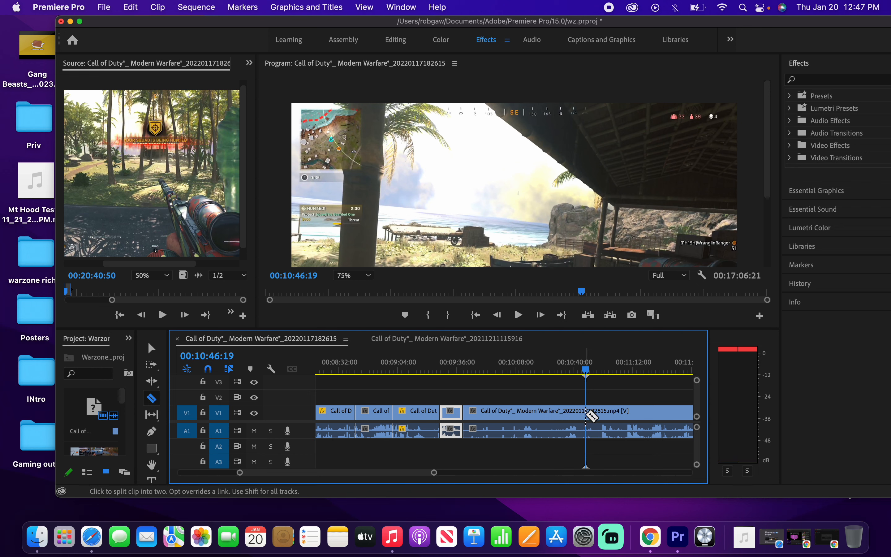
click(591, 415)
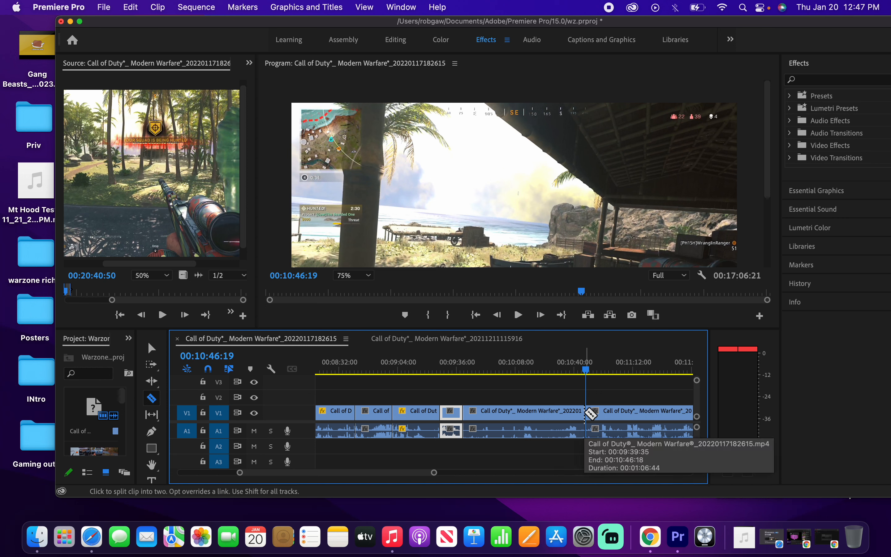
Set the section between the cuts at 00:09:39:35 and 00:10:46:19 to 300% speed and close the gap with the last clip
key(v)
click(562, 412)
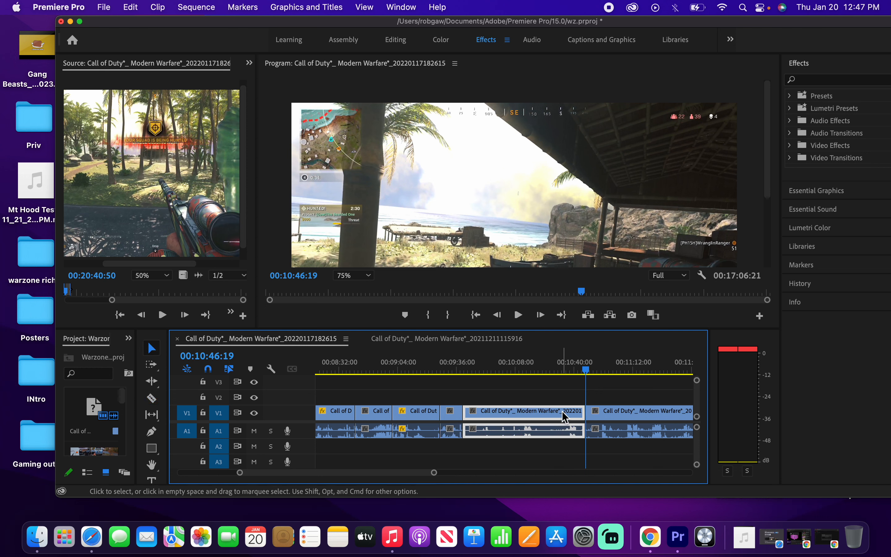
right_click(556, 412)
mouse_move(592, 518)
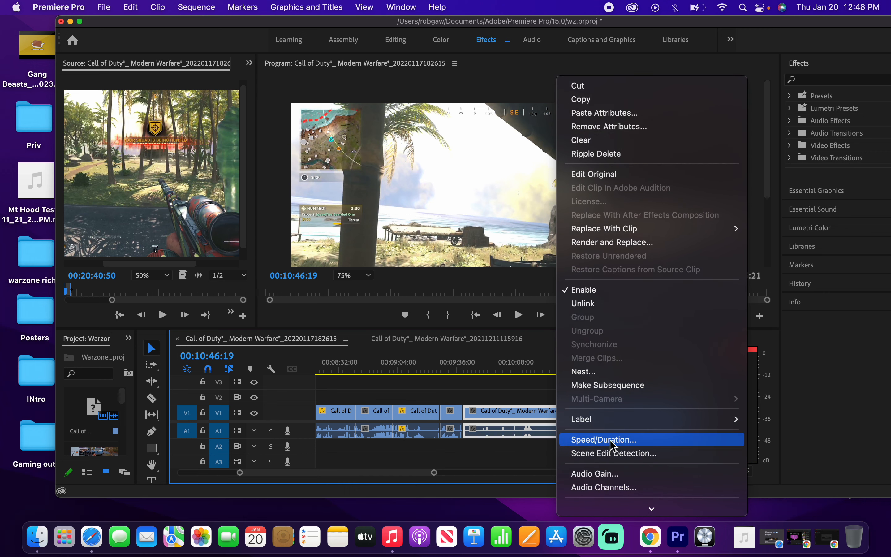
click(610, 441)
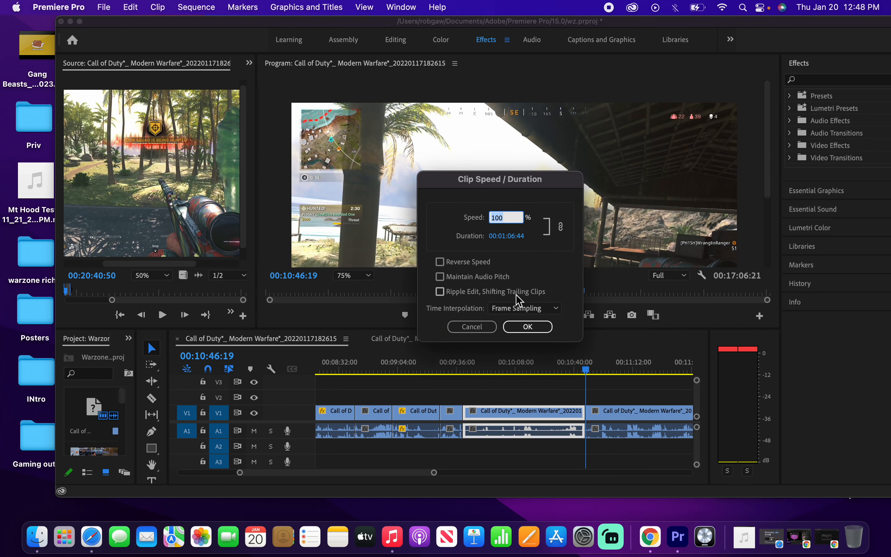
text(3)
key(Return)
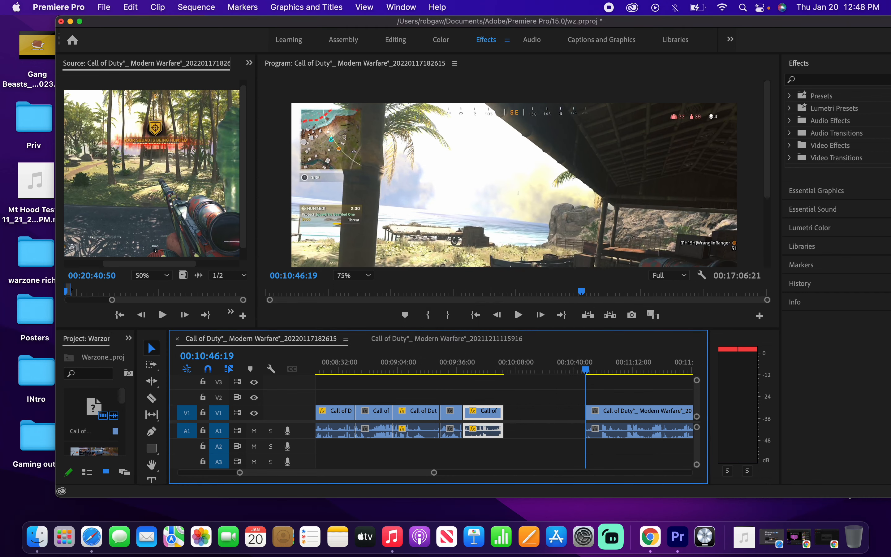
click(650, 408)
drag(585, 409, 575, 413)
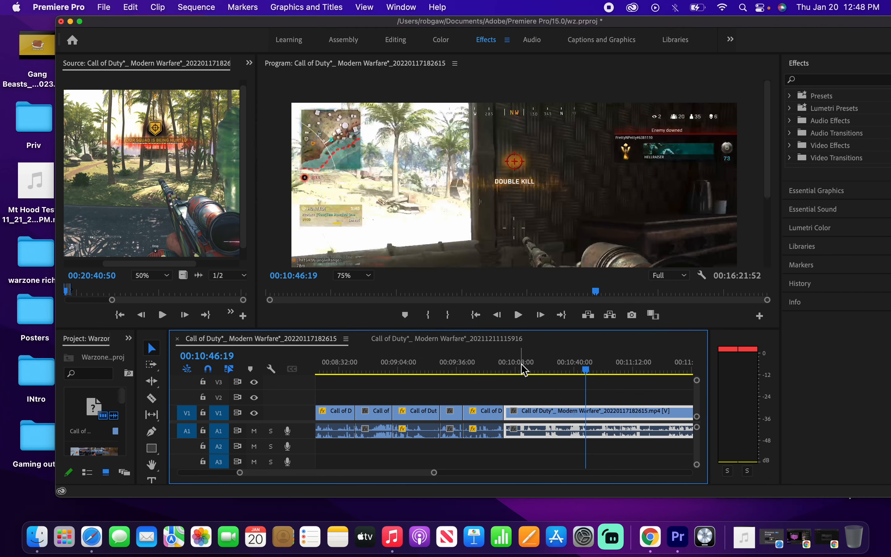
Play the fight from the start of the last clip and split the clip at 00:10:45:27 with the Razor tool
drag(523, 369, 506, 370)
key(space)
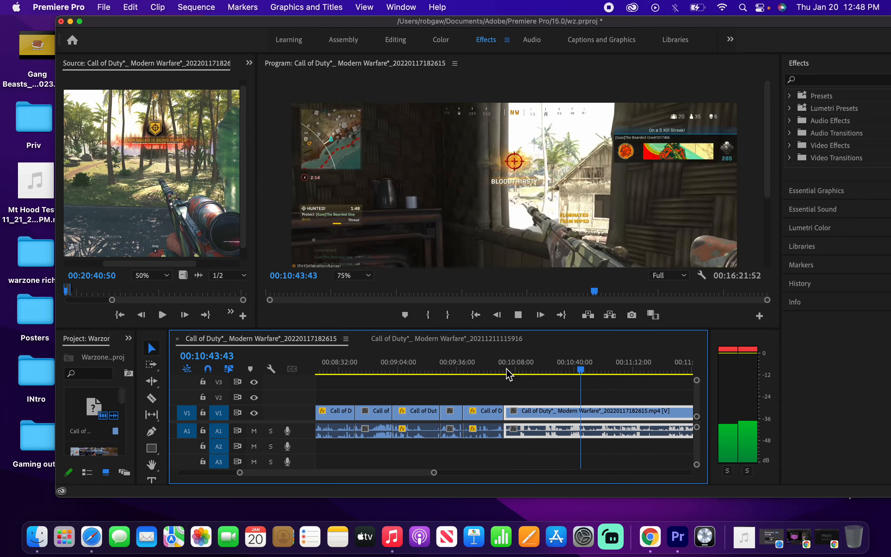
key(space)
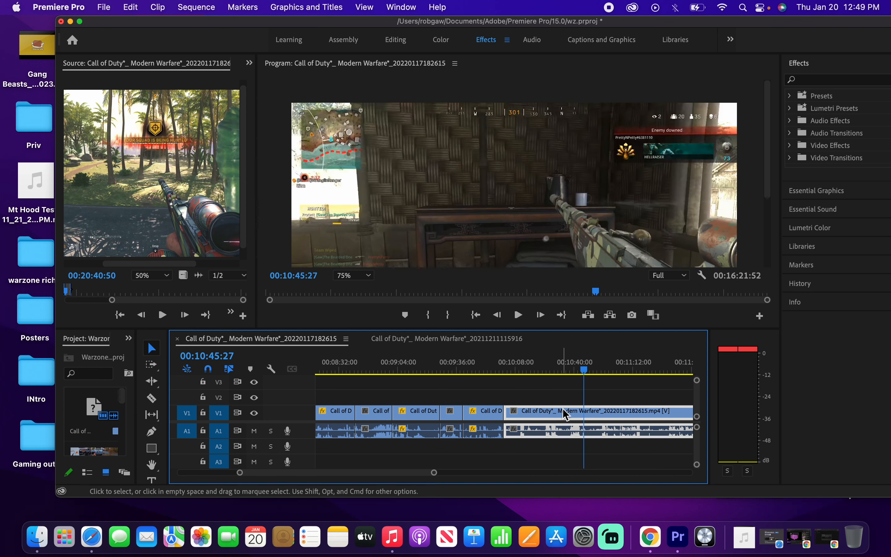
key(c)
click(585, 415)
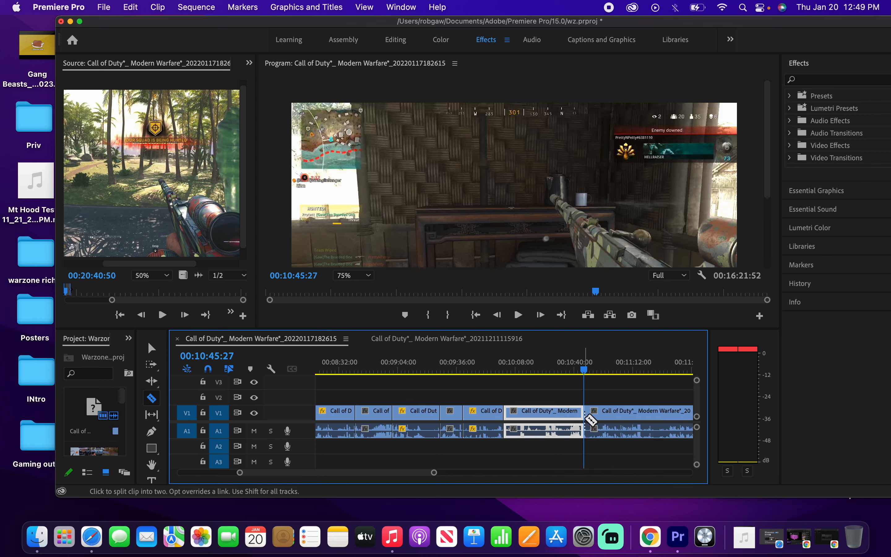
key(v)
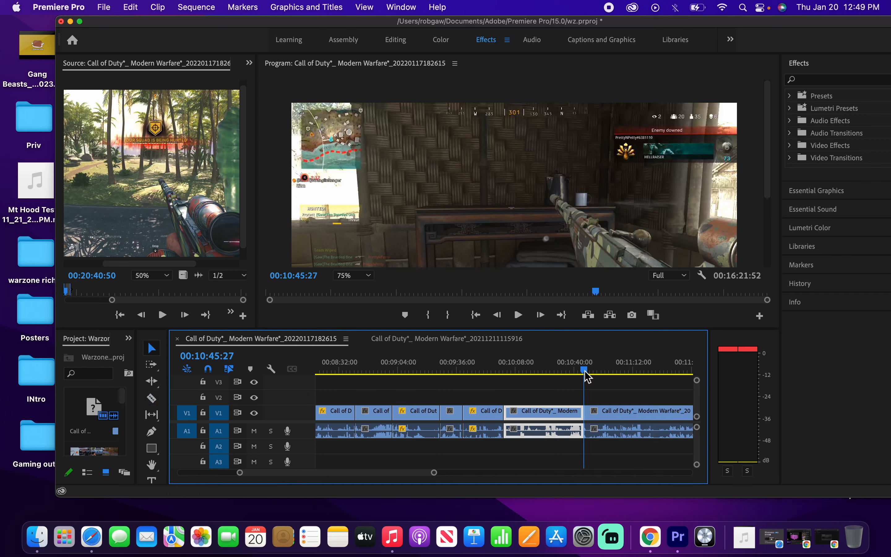
Review the footage after the fight, split the last clip at 00:11:37:52 with the Razor tool and select the section before the cut
drag(585, 372, 551, 401)
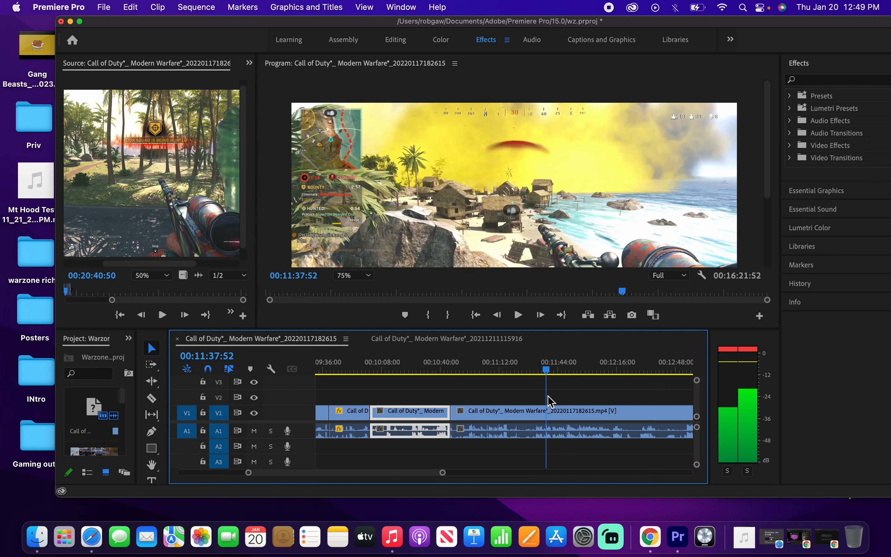
click(547, 415)
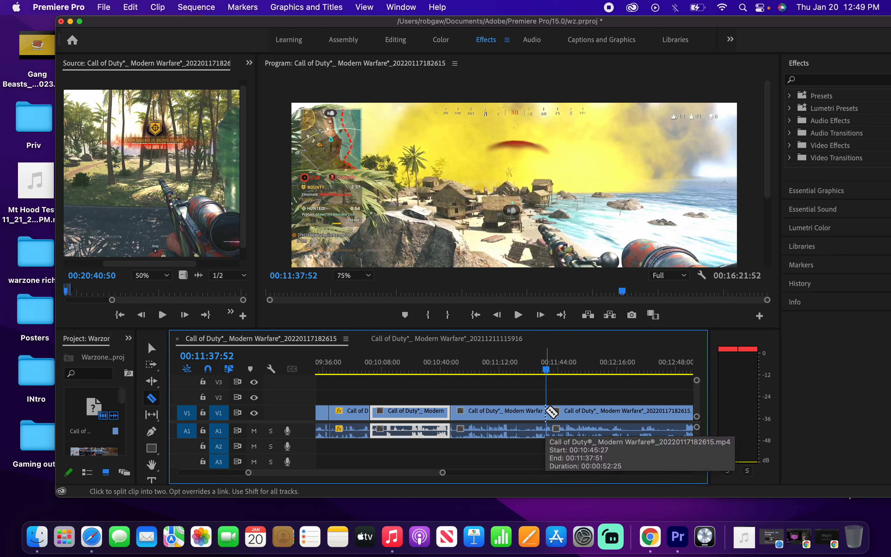
key(v)
click(533, 417)
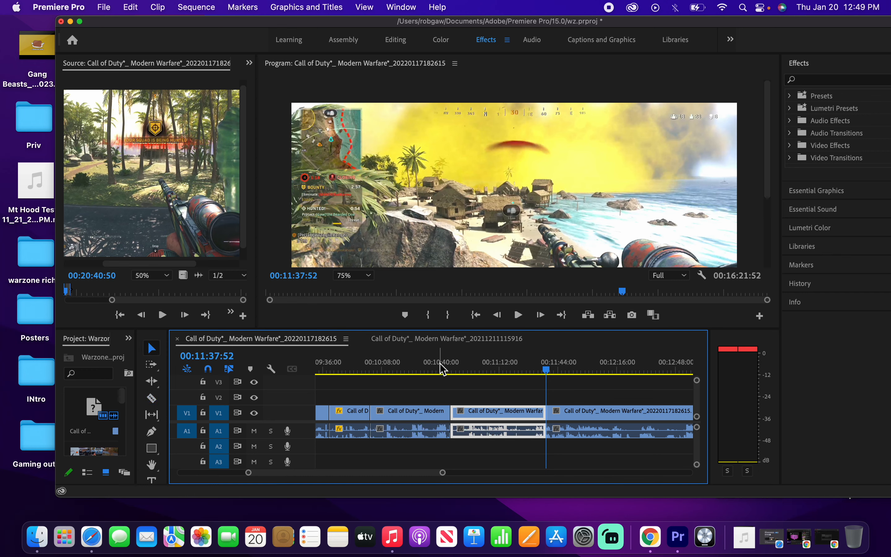
Set the section between the cuts at 00:10:45:27 and 00:11:37:52 to 300% speed and close the gap with the last clip
drag(424, 366, 426, 376)
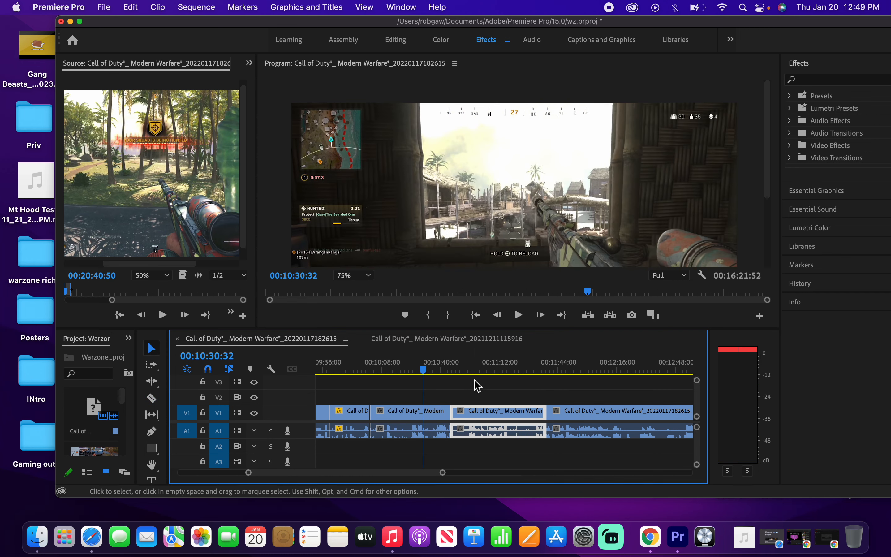
click(482, 370)
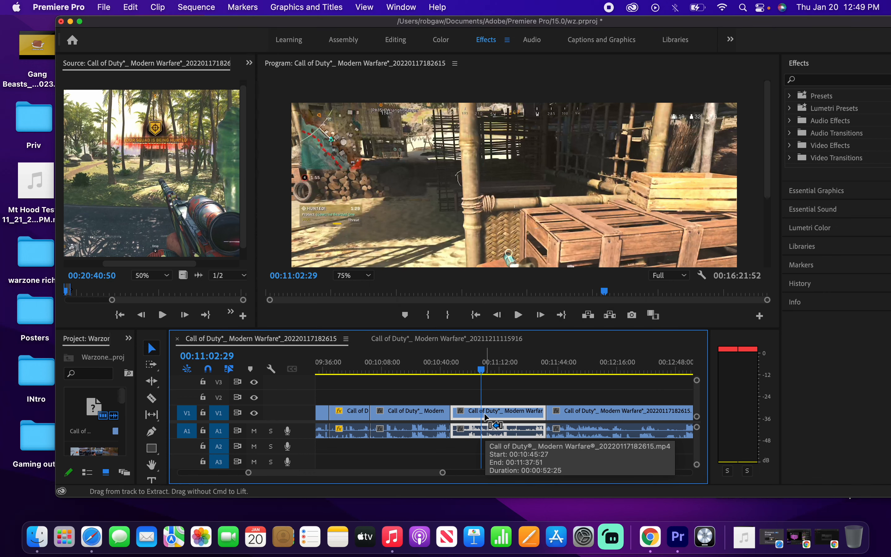
click(118, 6)
mouse_move(110, 7)
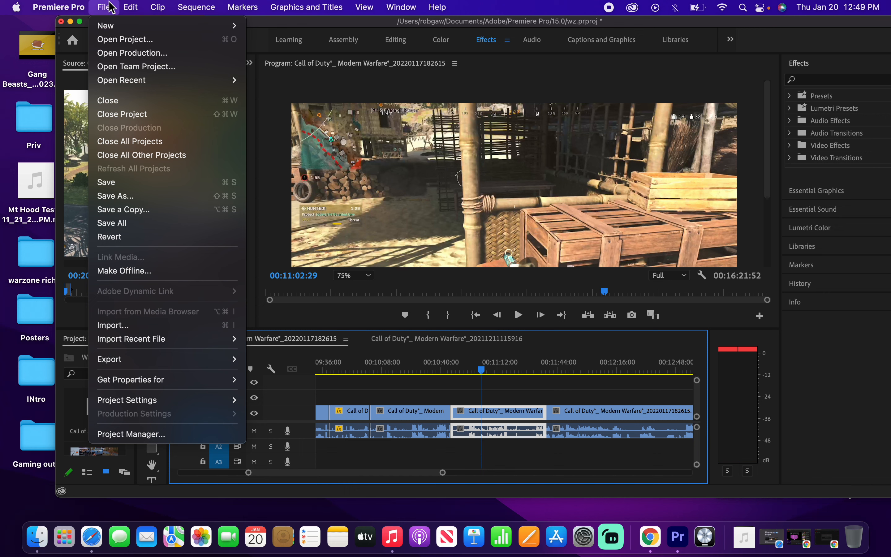
click(441, 400)
right_click(469, 410)
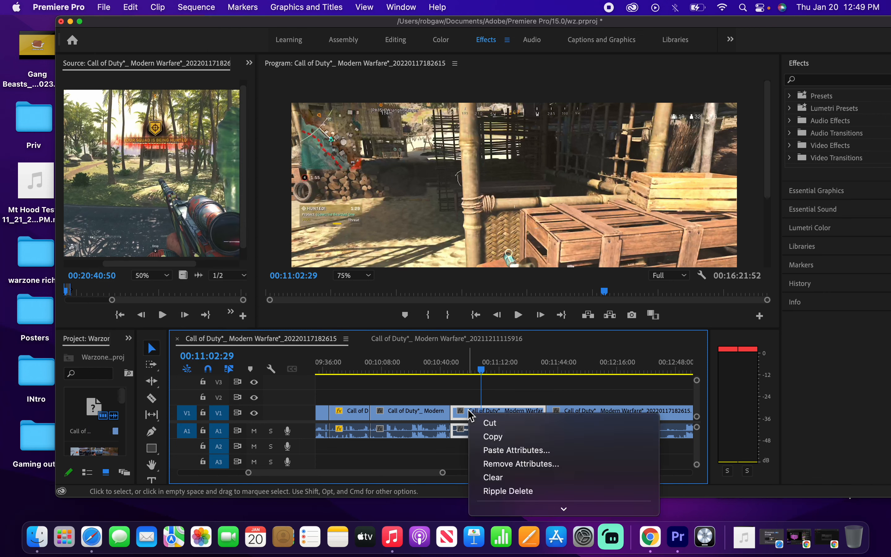
mouse_move(506, 513)
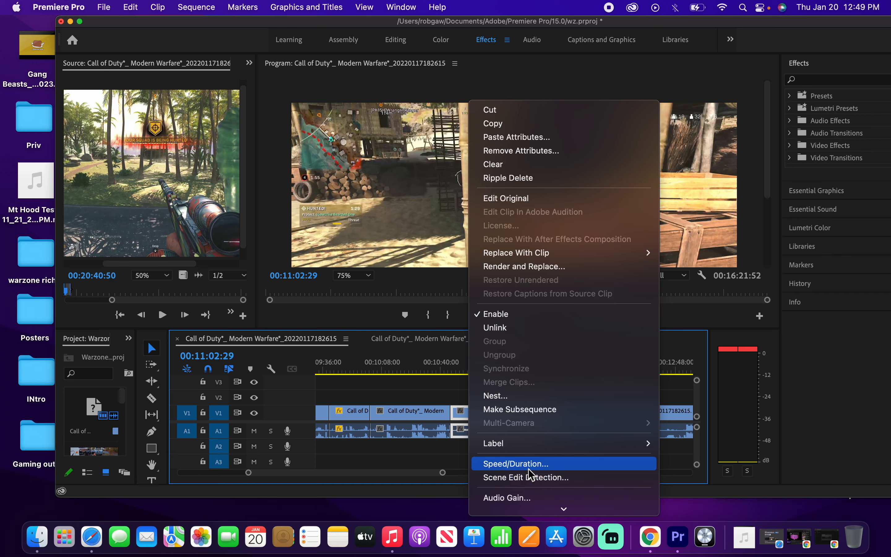
click(529, 468)
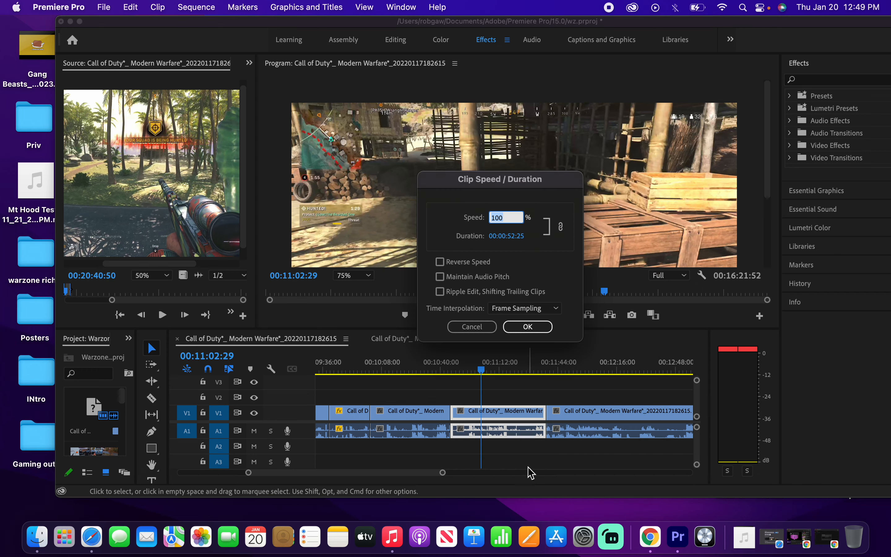
key(Return)
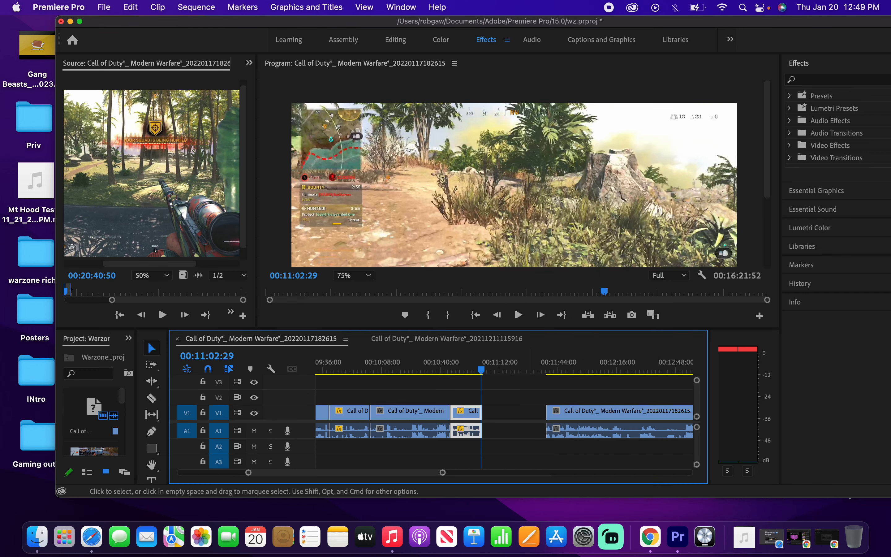
click(533, 433)
drag(570, 424, 508, 421)
Review the last clip and split it at 00:11:15:18 and at 00:11:50:00 with the Razor tool
key(space)
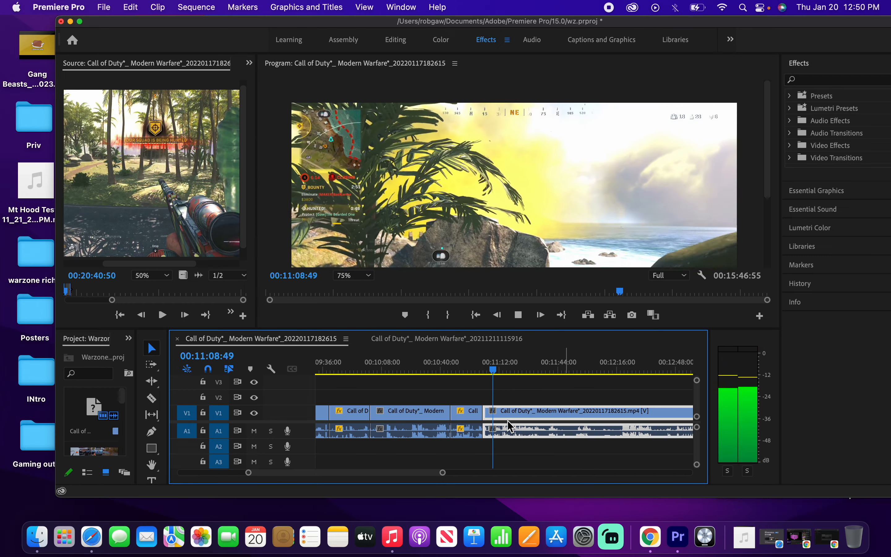
key(c)
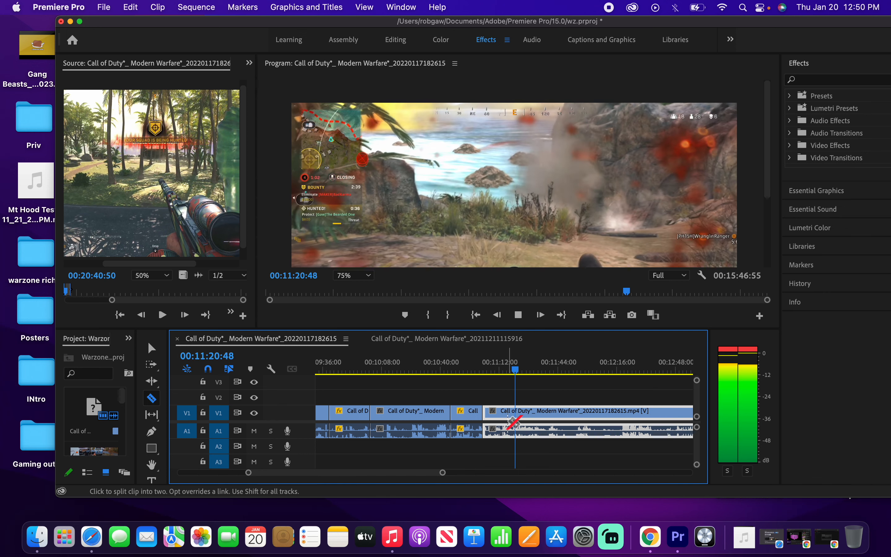
key(space)
drag(516, 373, 505, 375)
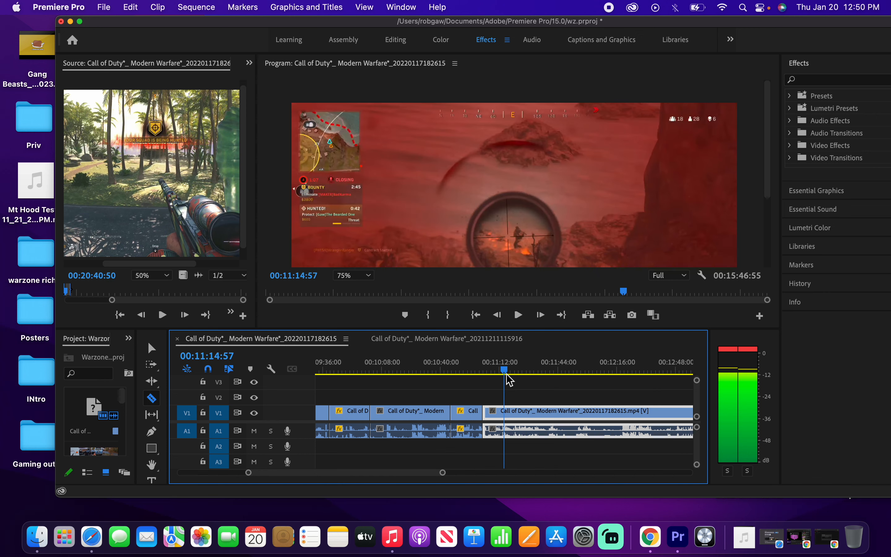
drag(506, 375, 506, 375)
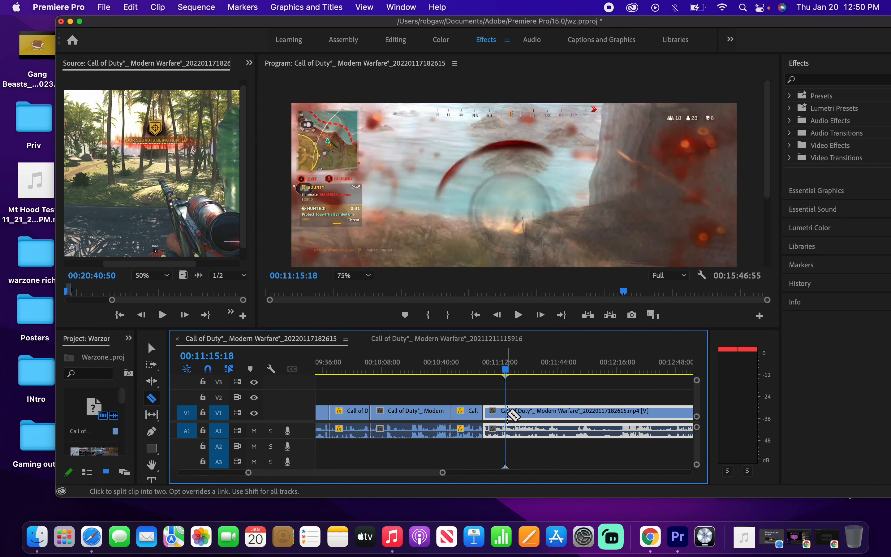
click(513, 415)
drag(508, 370, 540, 374)
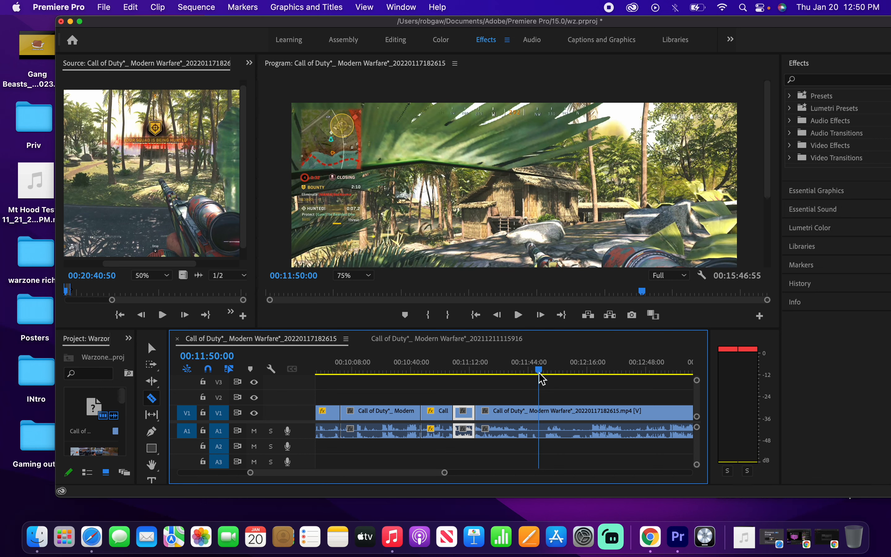
click(540, 417)
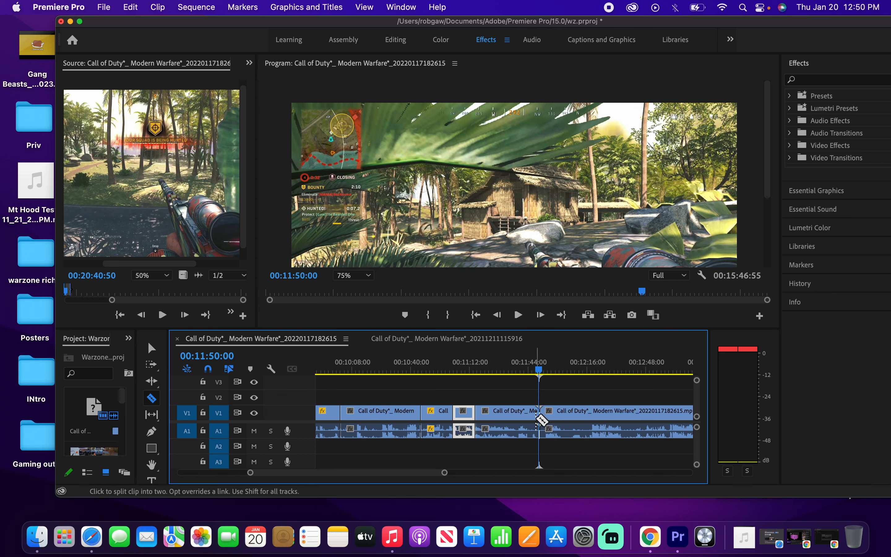
Set the section between the cuts at 00:11:15:18 and 00:11:50:00 to 300% speed and close the gap with the last clip
key(v)
click(525, 413)
right_click(526, 414)
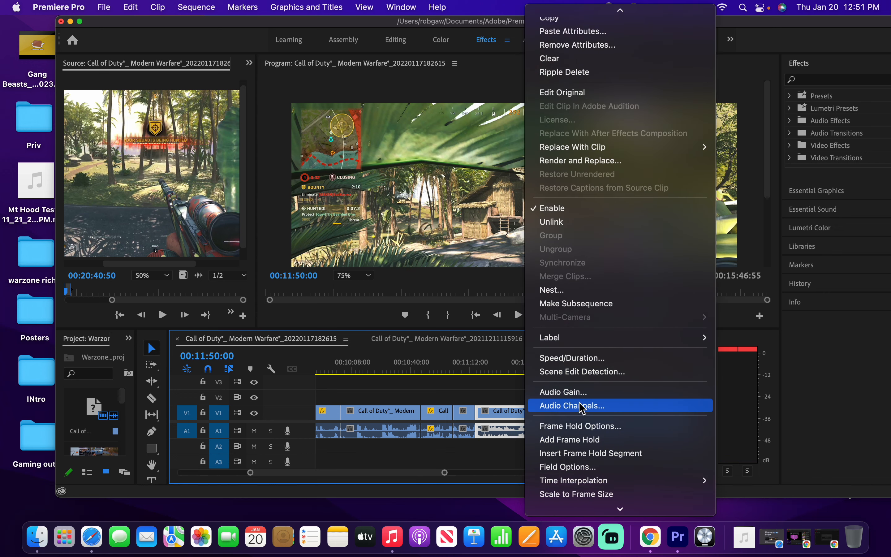
click(588, 360)
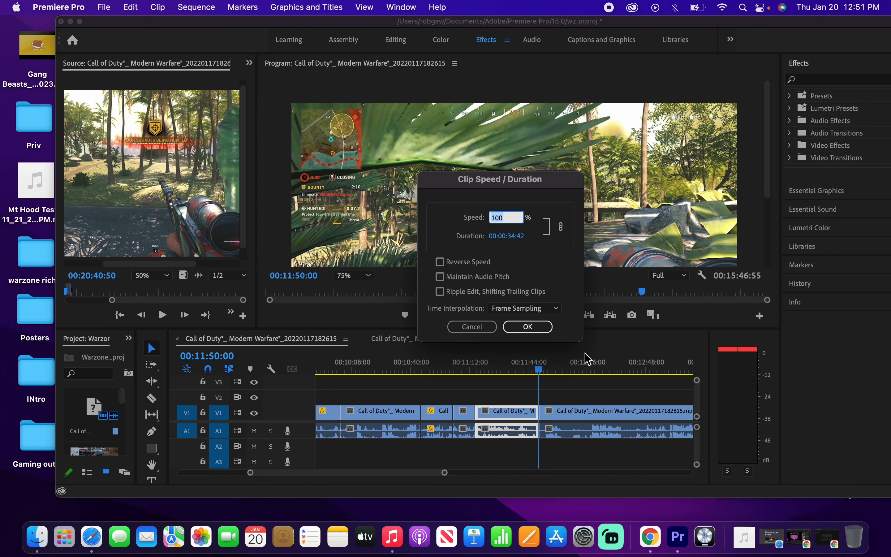
key(Return)
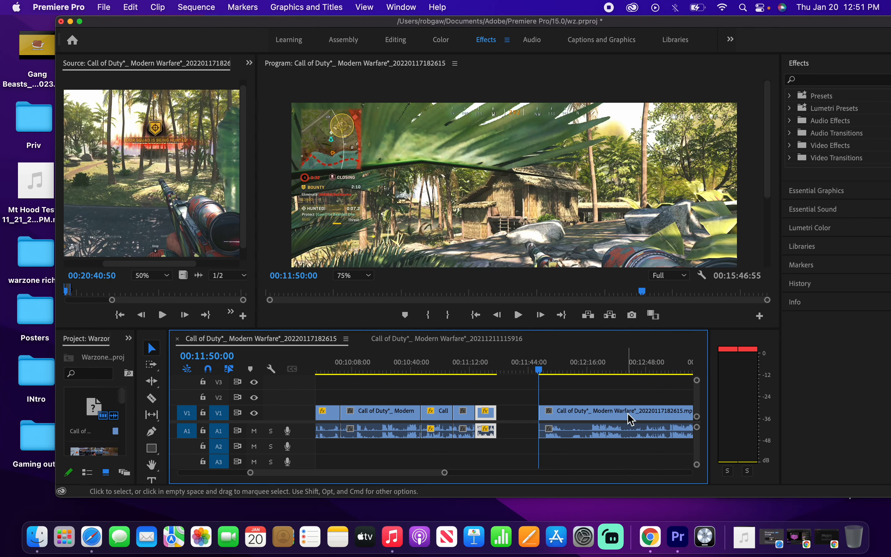
drag(628, 414, 586, 420)
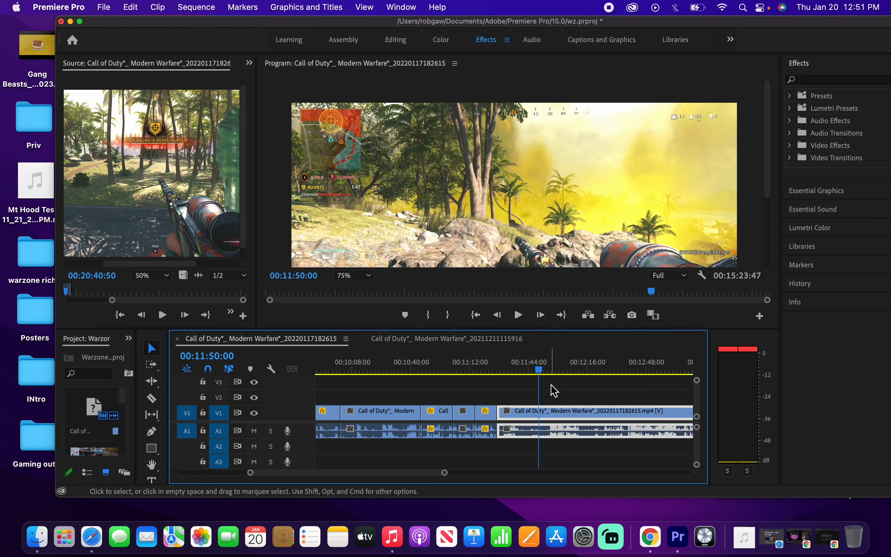
Scrub through the last clip and split it at 00:12:23:42 with the Razor tool
drag(544, 377, 605, 375)
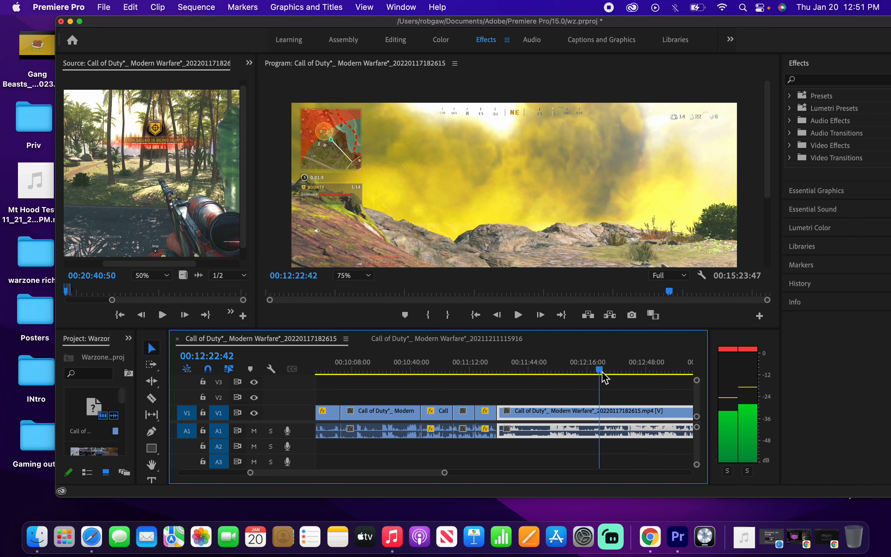
key(c)
click(604, 415)
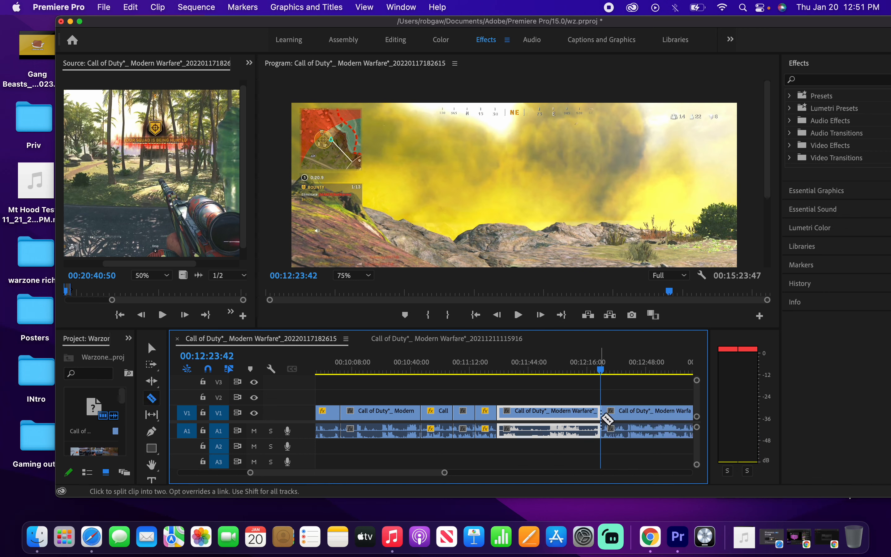
key(v)
right_click(577, 411)
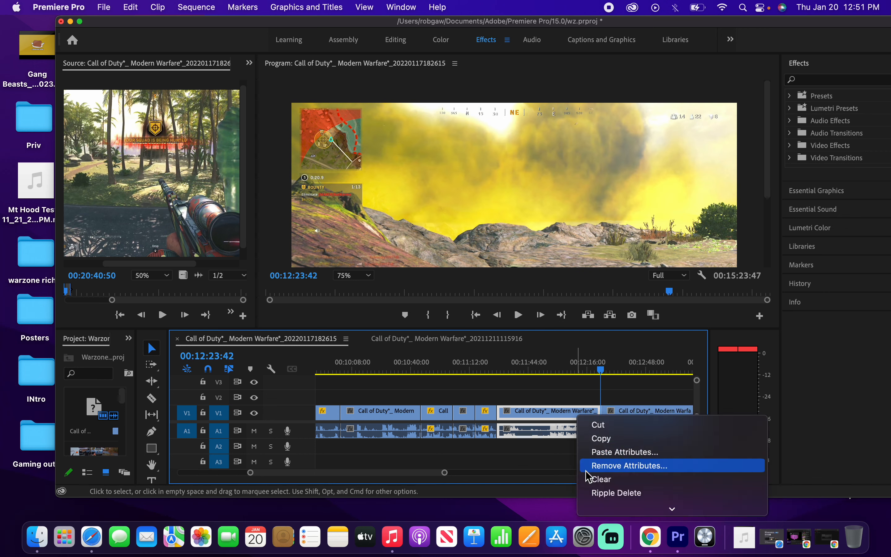
click(537, 377)
Play the section before the 00:12:23:42 cut from 00:11:45:58 and split it at 00:11:54:03 with the Razor tool
click(533, 373)
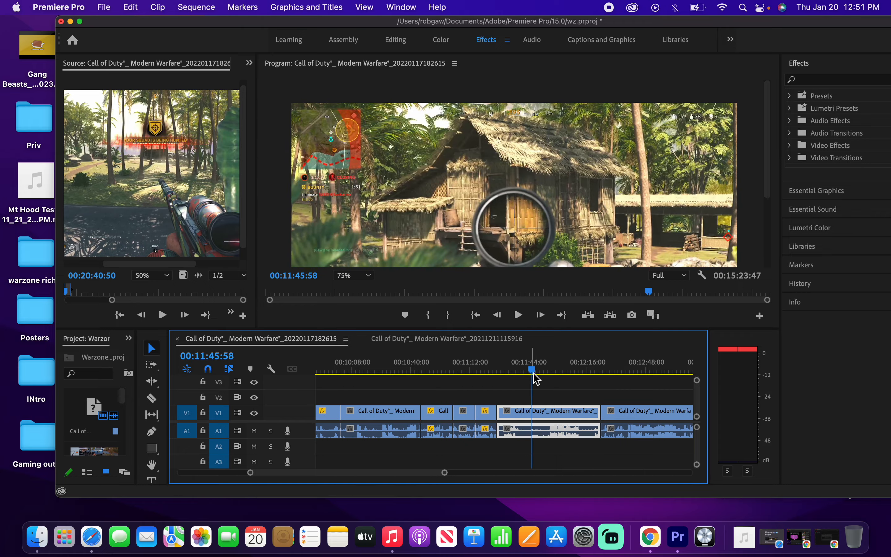
key(space)
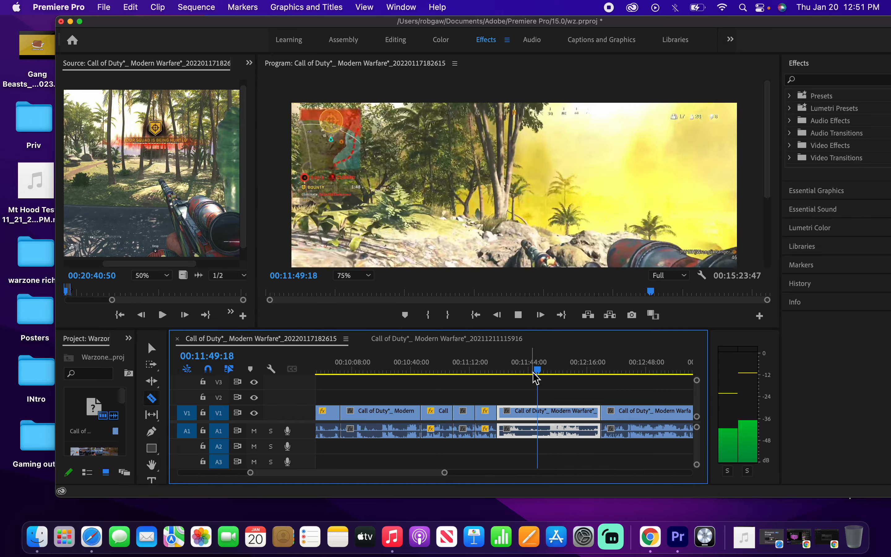
key(c)
drag(545, 379, 553, 378)
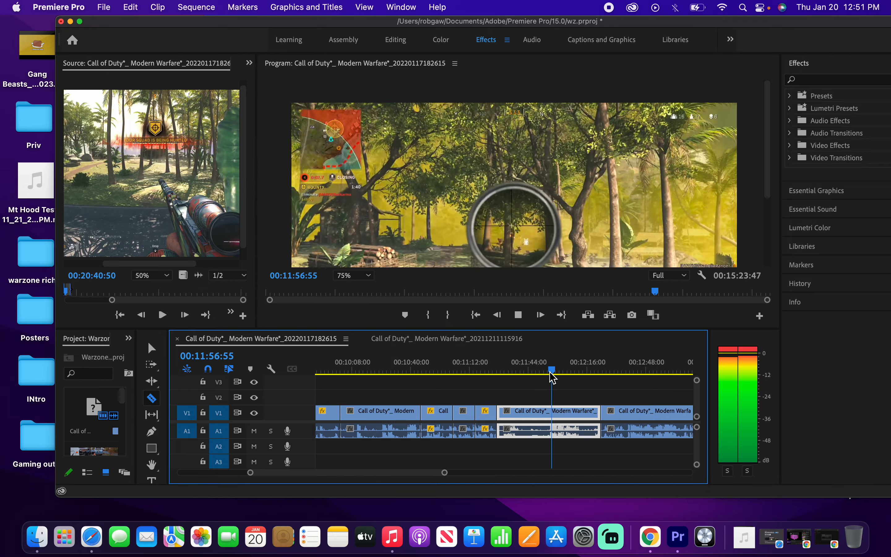
key(space)
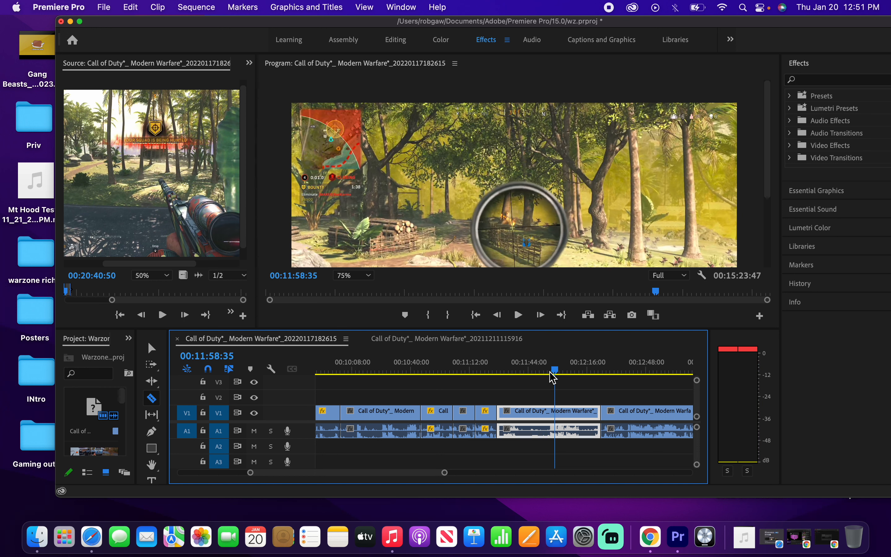
click(548, 429)
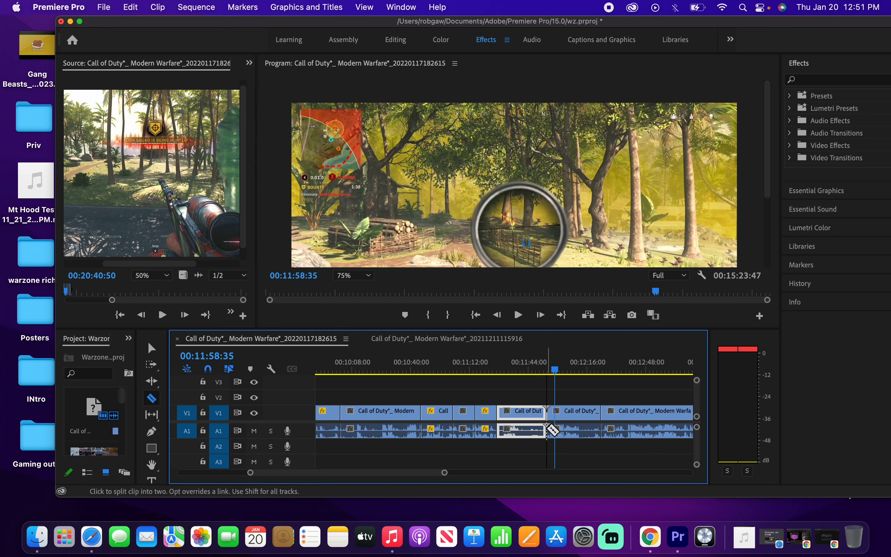
Set the section just before the 00:11:54:03 cut to 300% speed
key(v)
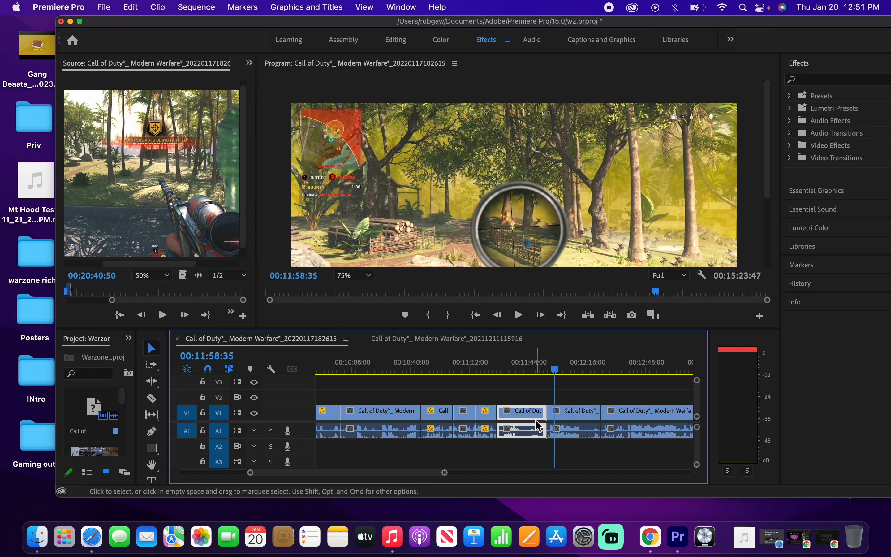
right_click(531, 418)
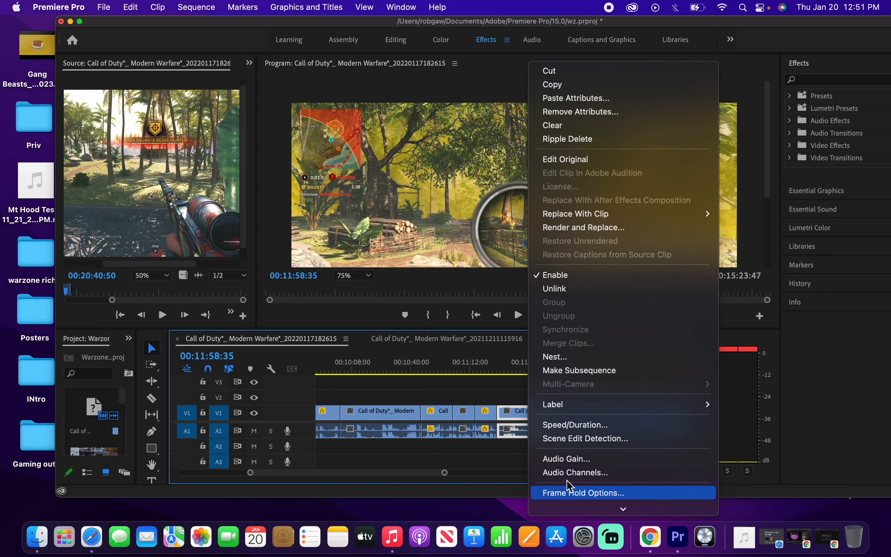
click(576, 426)
text(3300)
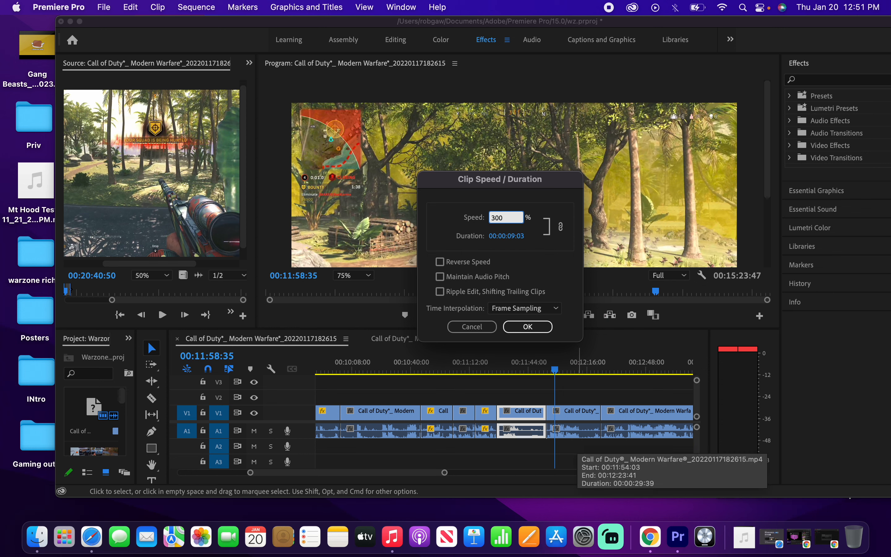
key(Return)
Play and scrub through the recently cut sections from about 00:10:55 to 00:11:29 to check the edit
click(464, 370)
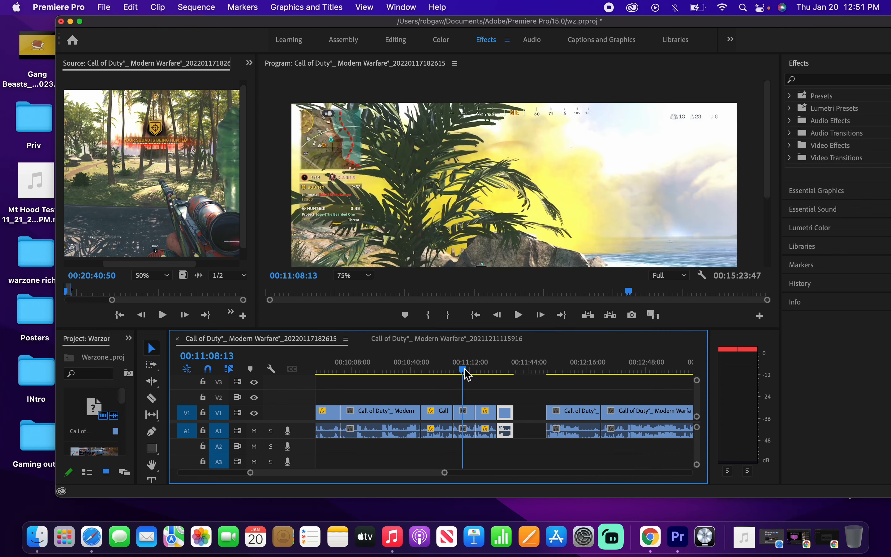
key(space)
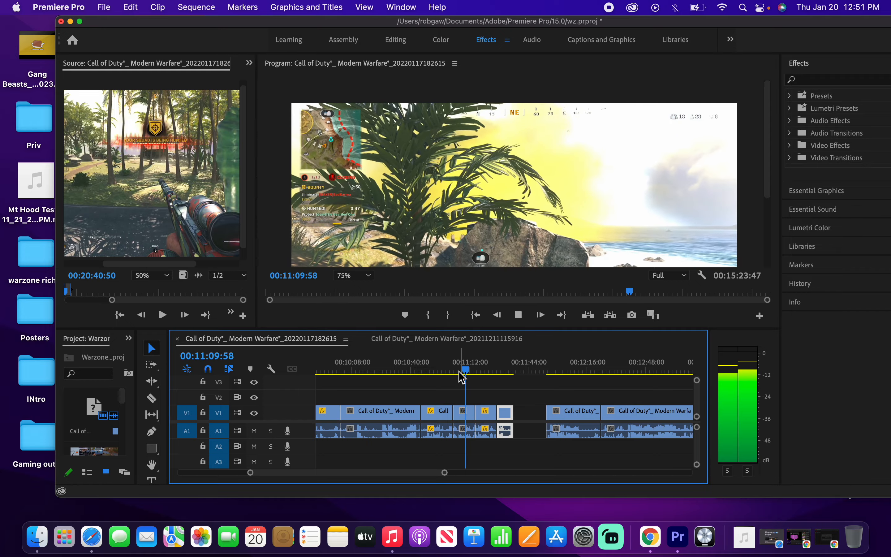
click(454, 370)
drag(454, 370, 441, 370)
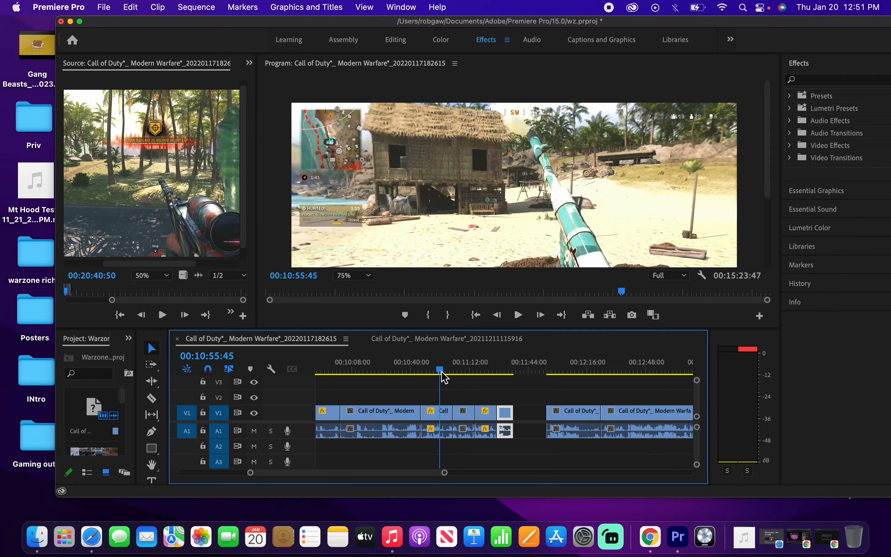
click(464, 370)
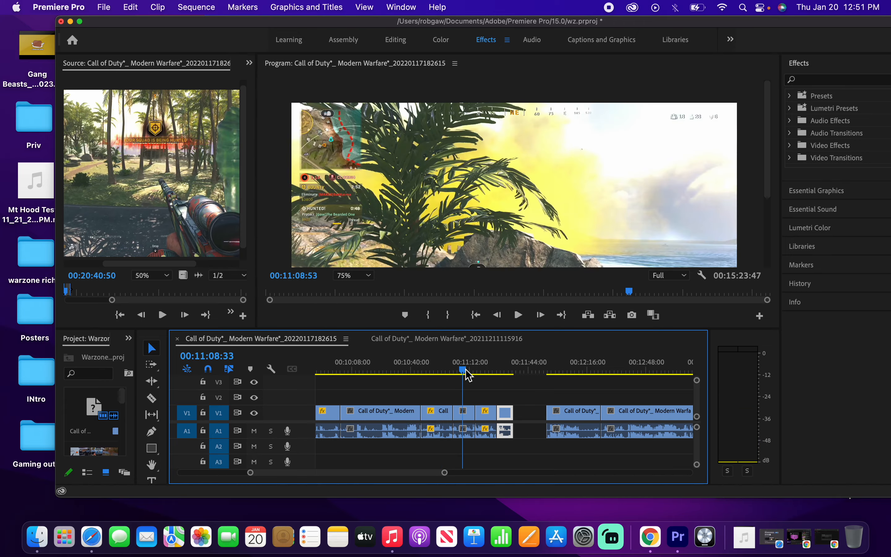
drag(464, 371, 500, 371)
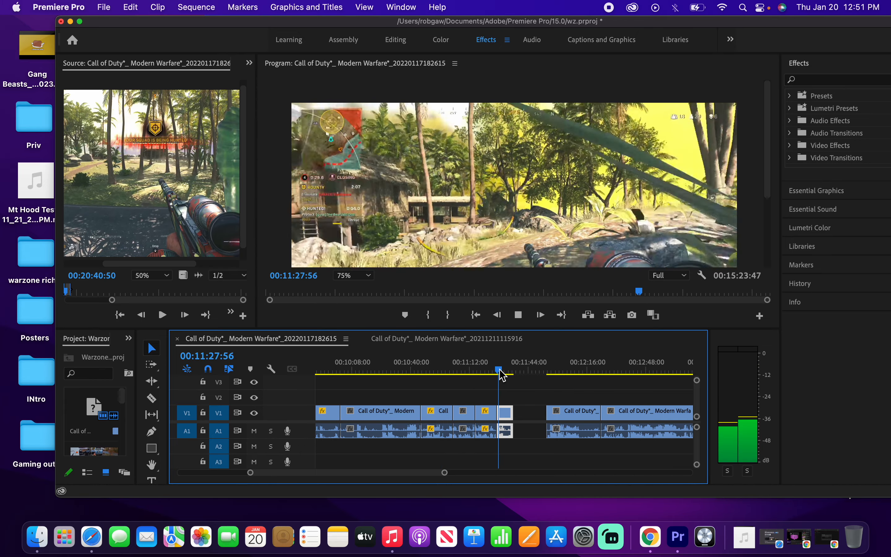
key(space)
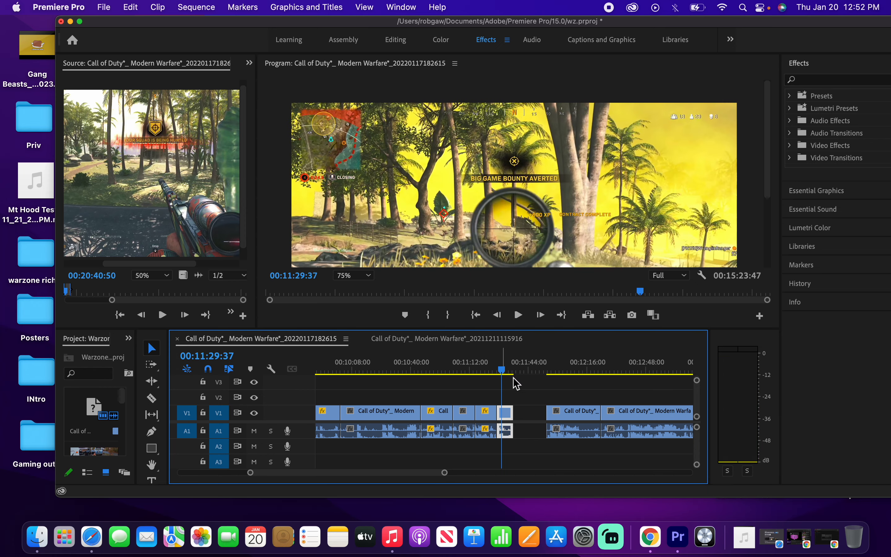
Move the normal-speed section up against the sped-up section before it and play it from near its start
drag(562, 408, 535, 412)
click(522, 370)
key(space)
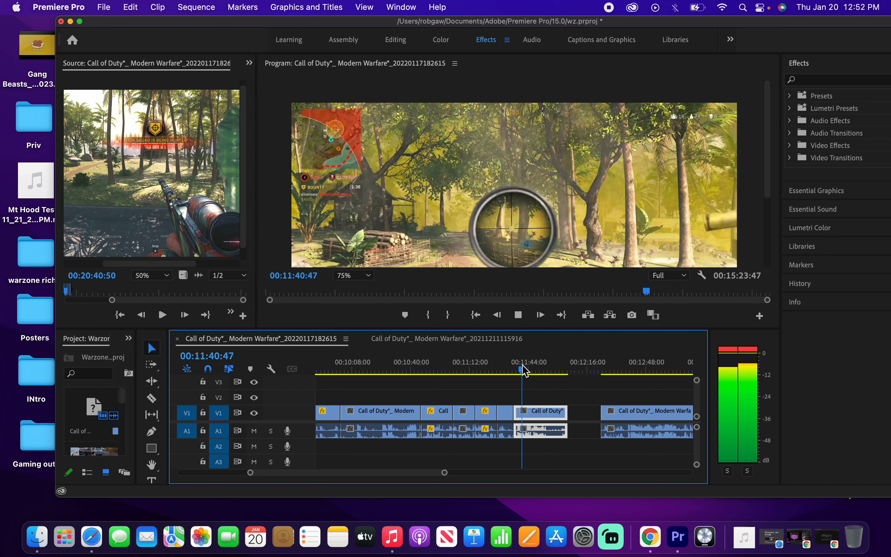
Check the section at about 00:11:56 and close the gap after it by moving the following section up against it
click(551, 365)
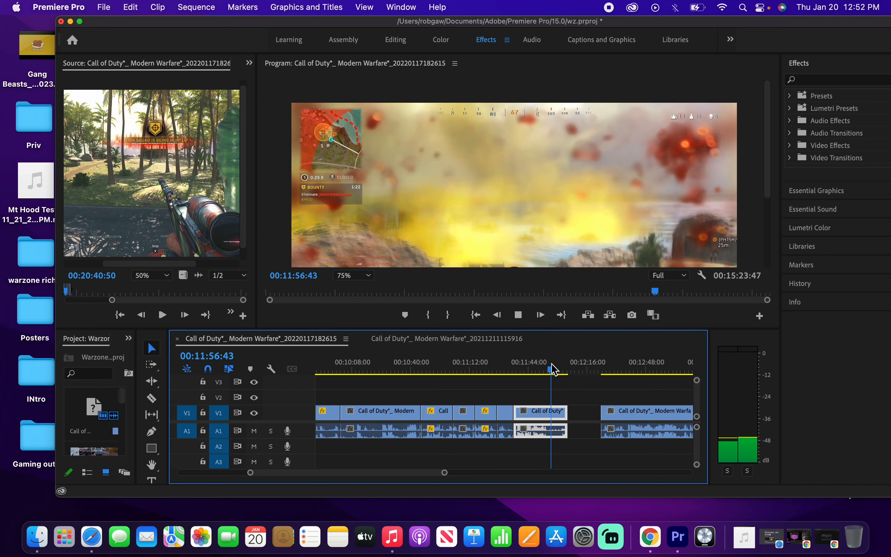
key(space)
drag(612, 410, 585, 412)
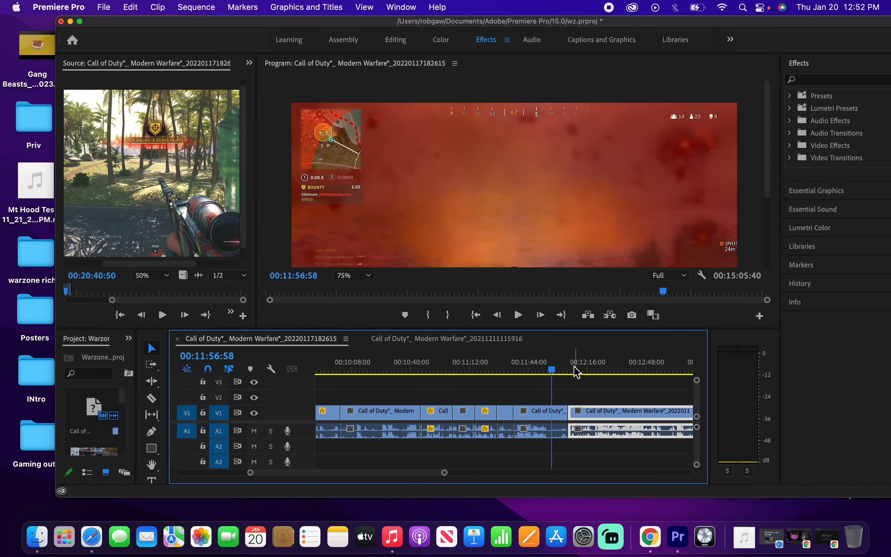
Scrub and play through the last section to just past 00:12:24 and split it there with the Razor tool
drag(575, 368, 608, 370)
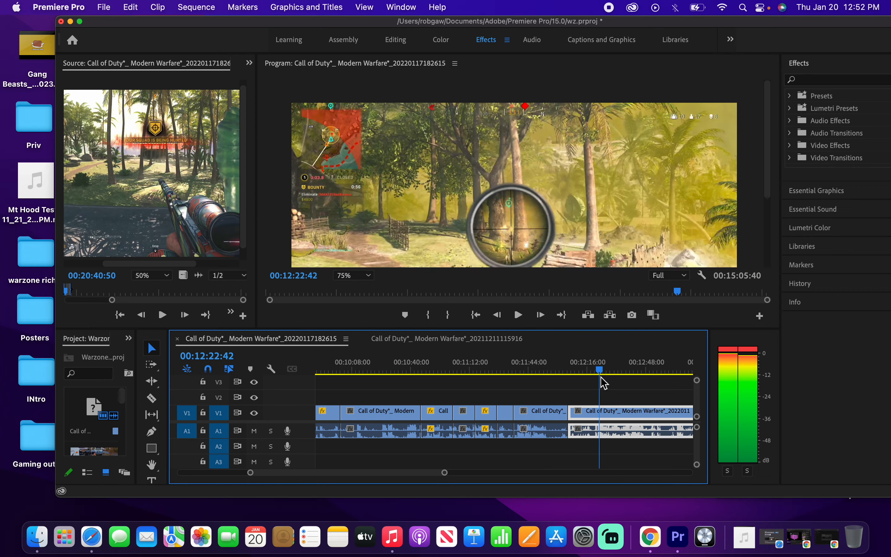
key(c)
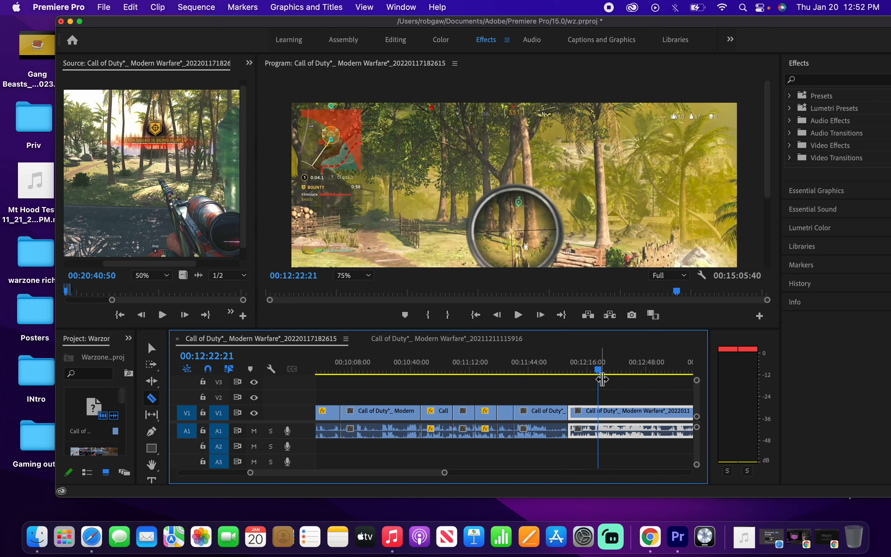
key(space)
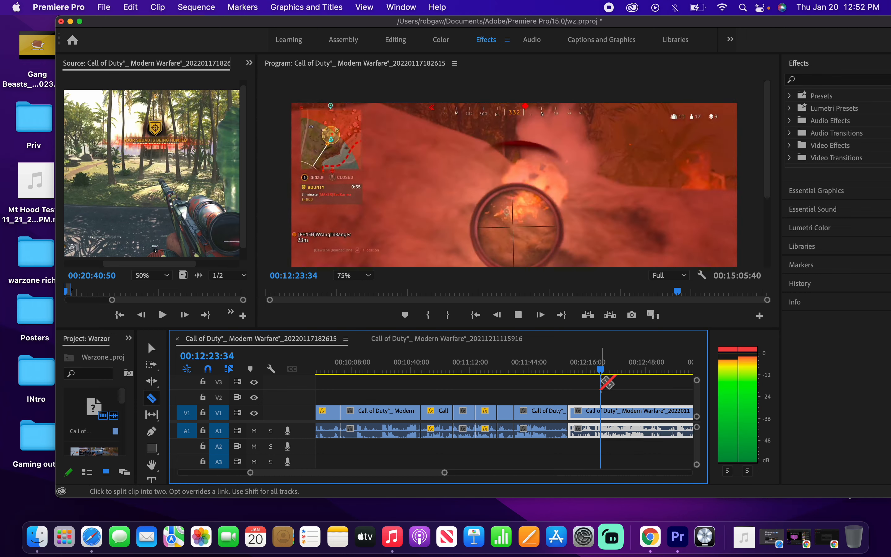
key(space)
key(space)
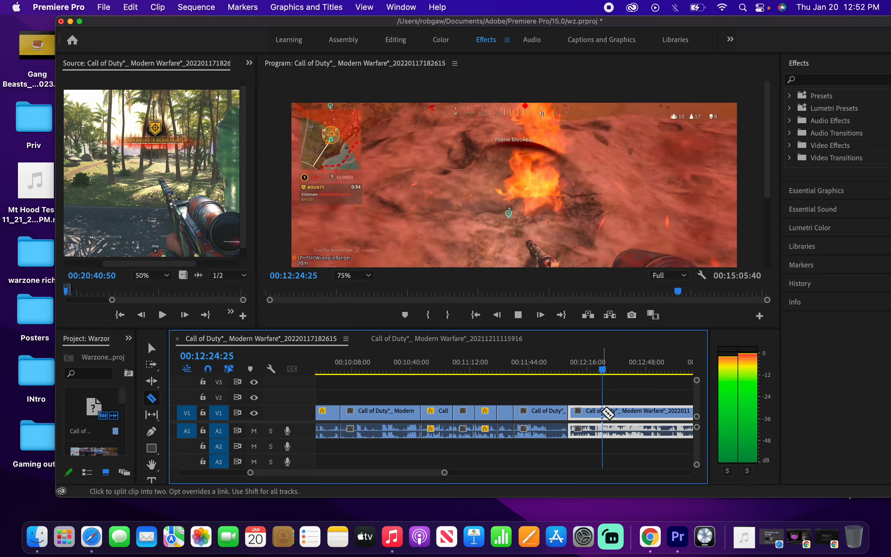
key(space)
click(606, 414)
key(space)
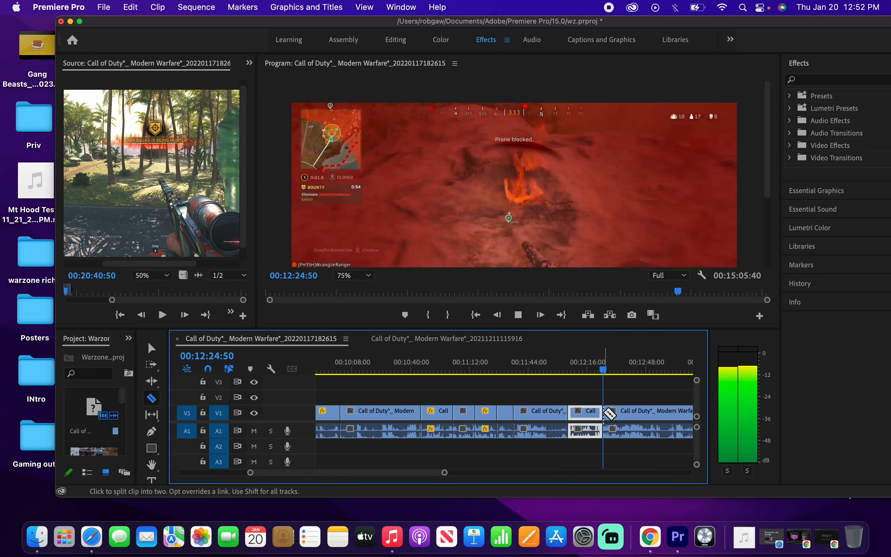
Split the last section again at 00:12:34:49 and set the short piece between the two cuts to 300% speed
drag(607, 370, 625, 372)
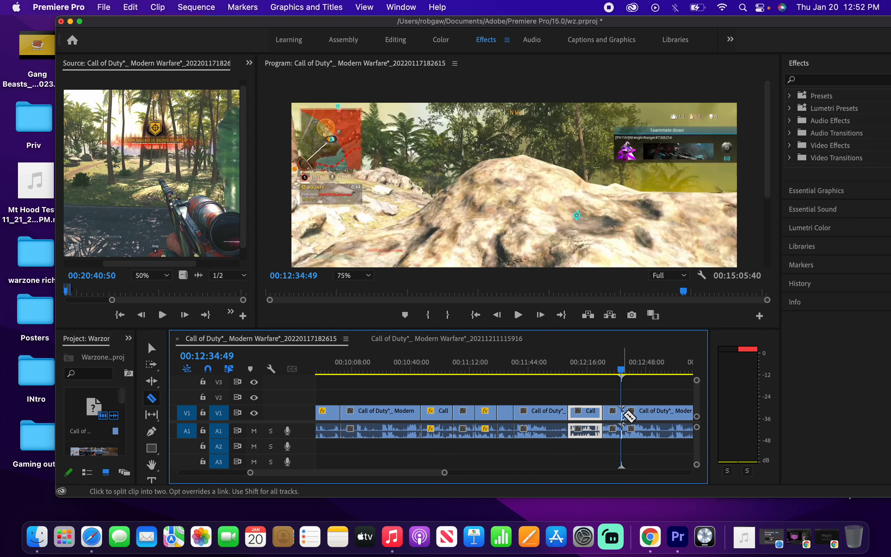
key(v)
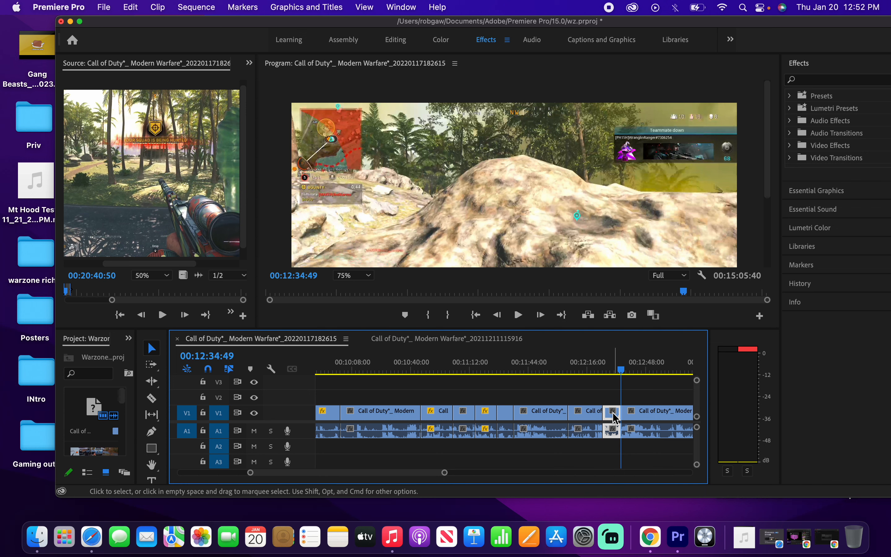
click(613, 412)
click(622, 396)
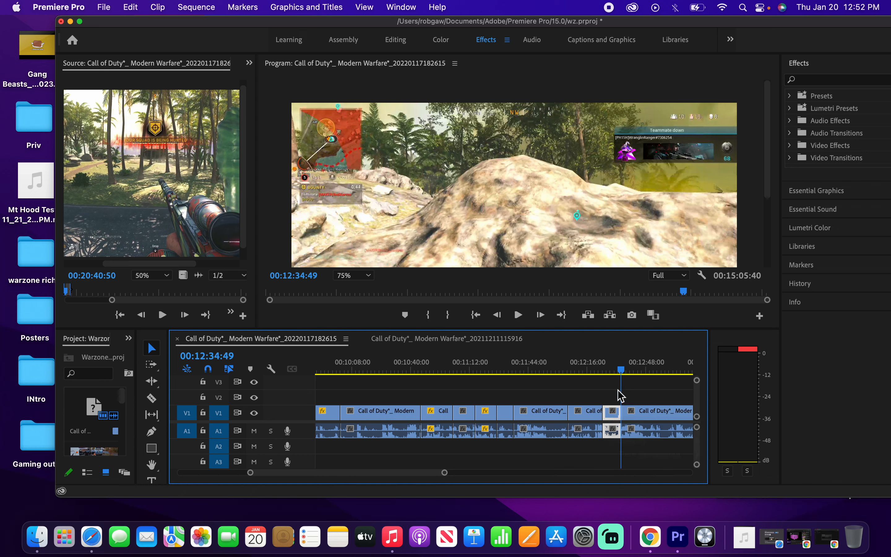
key(=)
key(=)
right_click(598, 415)
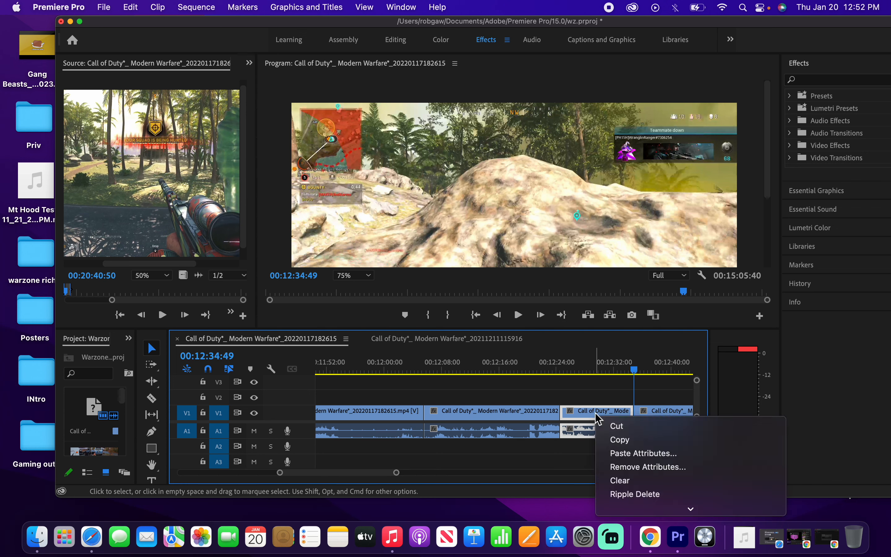
mouse_move(609, 507)
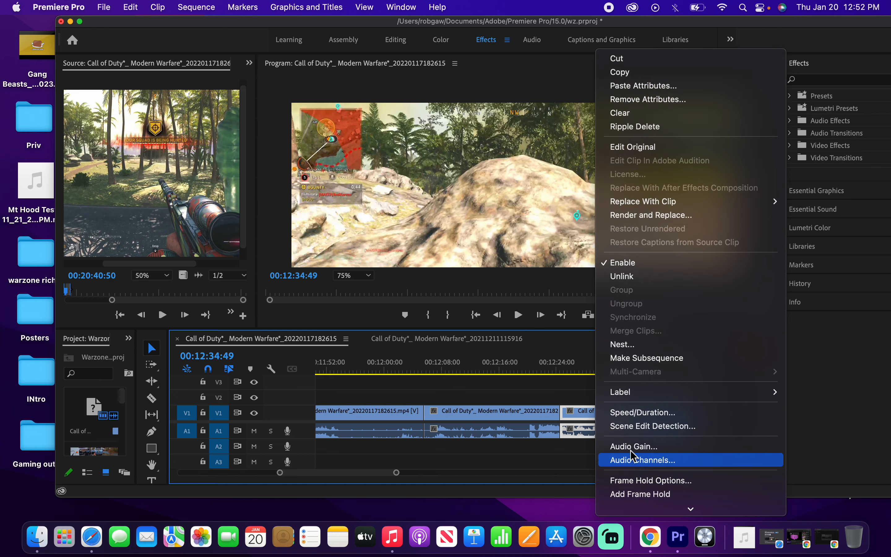
click(642, 412)
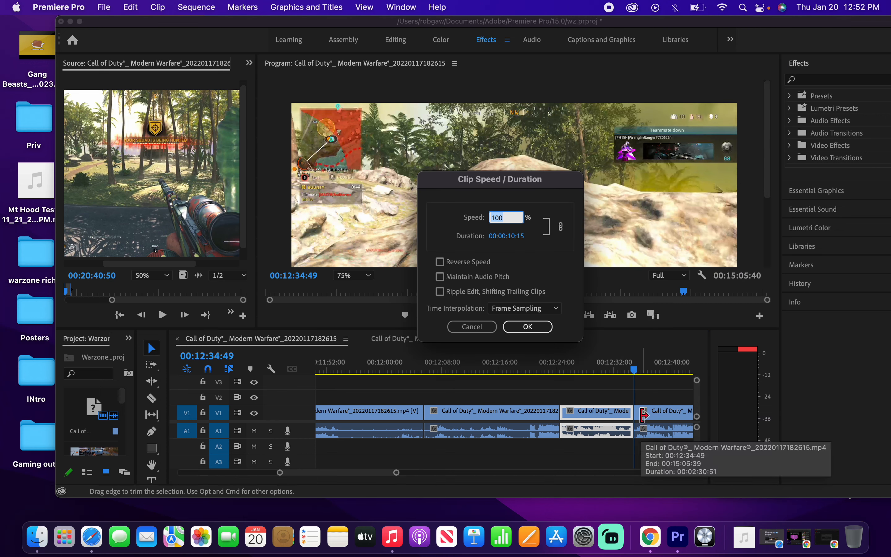
key(Return)
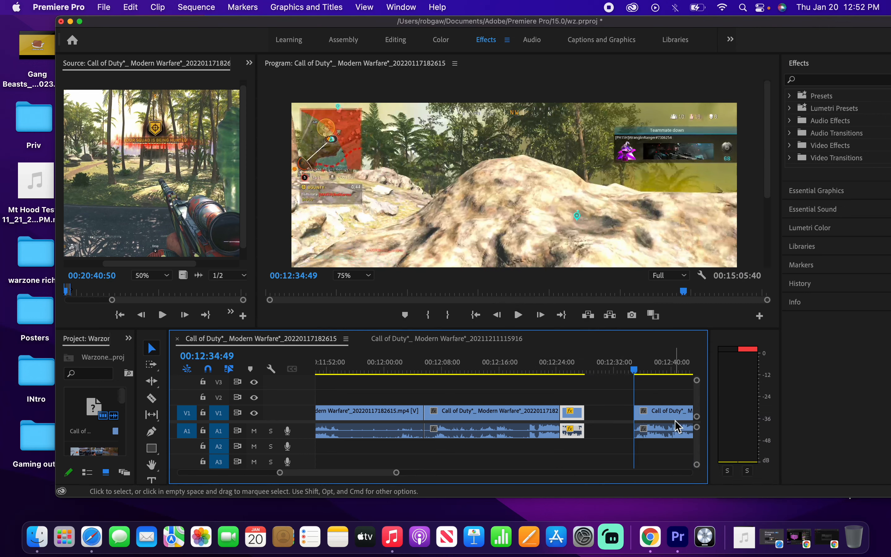
Move the final section up against the sped-up piece and play it briefly from 00:12:34:49
drag(676, 421, 626, 416)
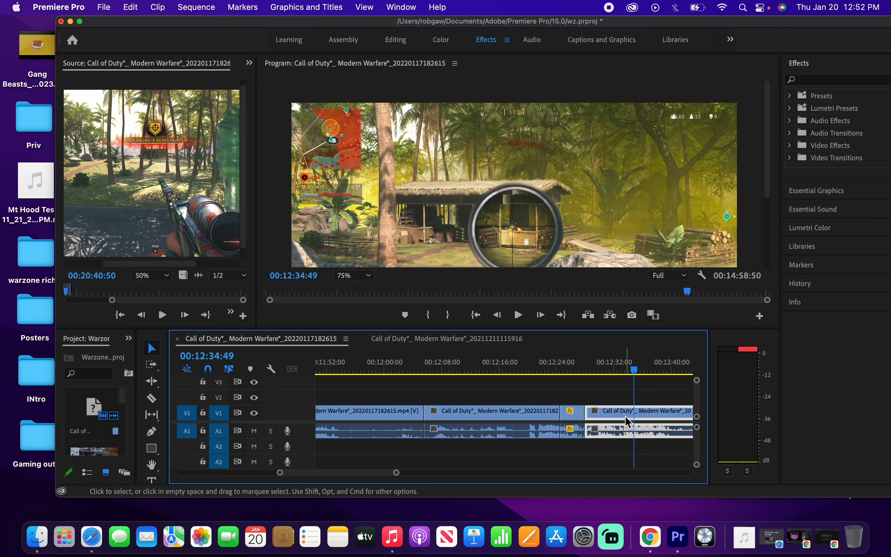
scroll(625, 417, down, 3)
key(space)
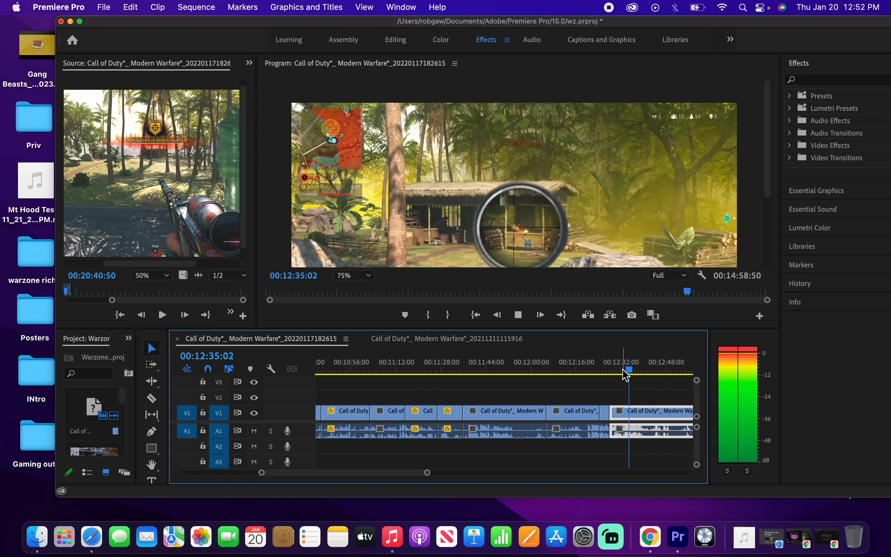
key(space)
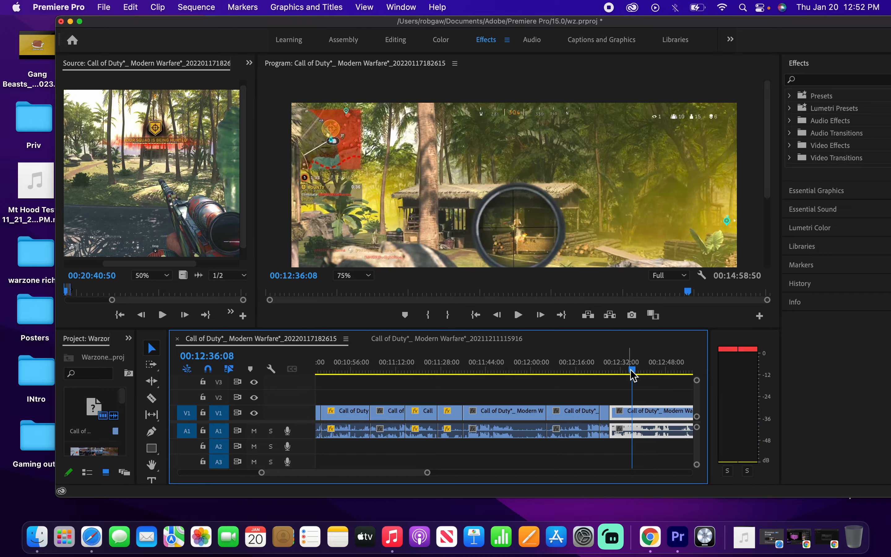
Scrub forward through the final section to 00:13:23:33 and split it there with the Razor tool
drag(633, 375, 576, 401)
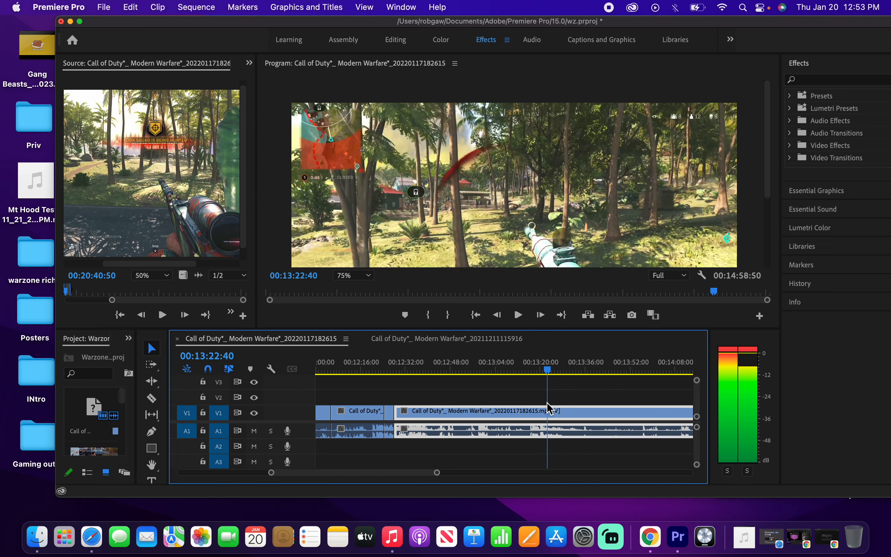
key(c)
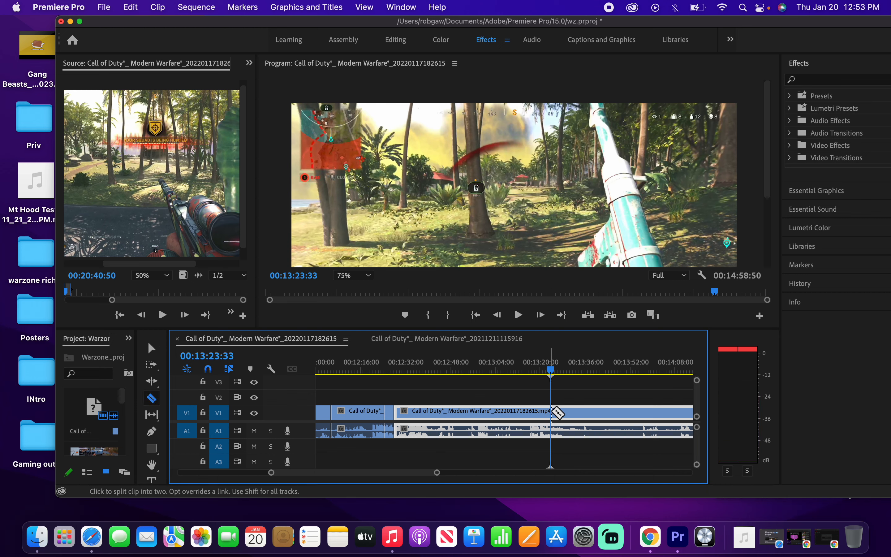
click(552, 411)
Split the final section again at 00:14:31:07 and set the piece between the two cuts to 300% speed
drag(554, 376, 632, 387)
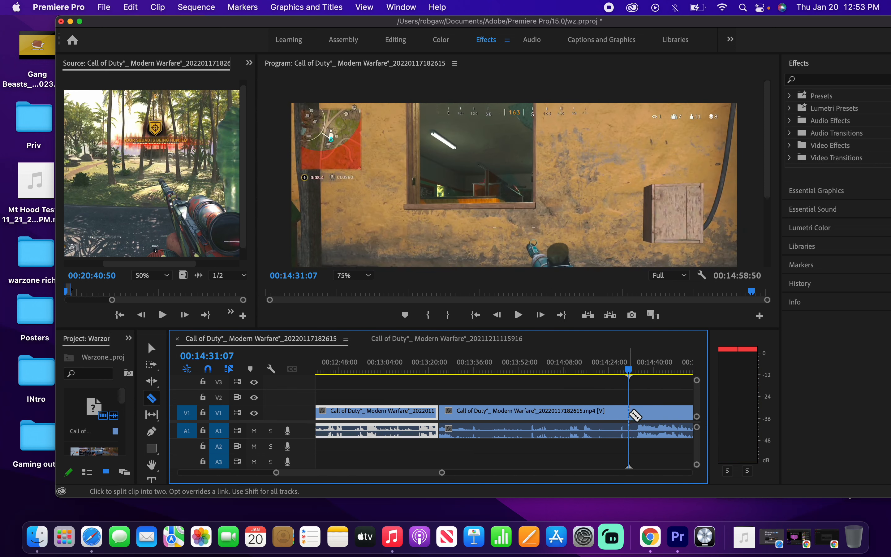
key(v)
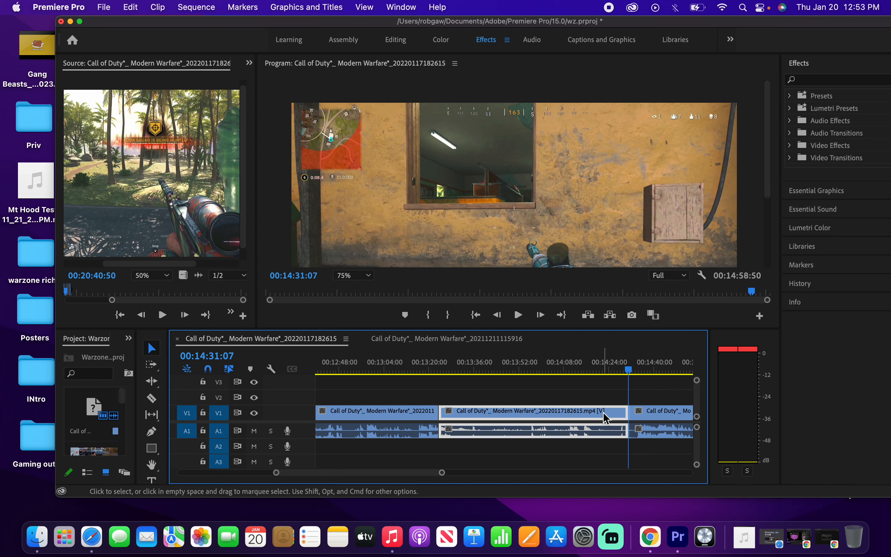
click(606, 415)
right_click(605, 417)
mouse_move(618, 514)
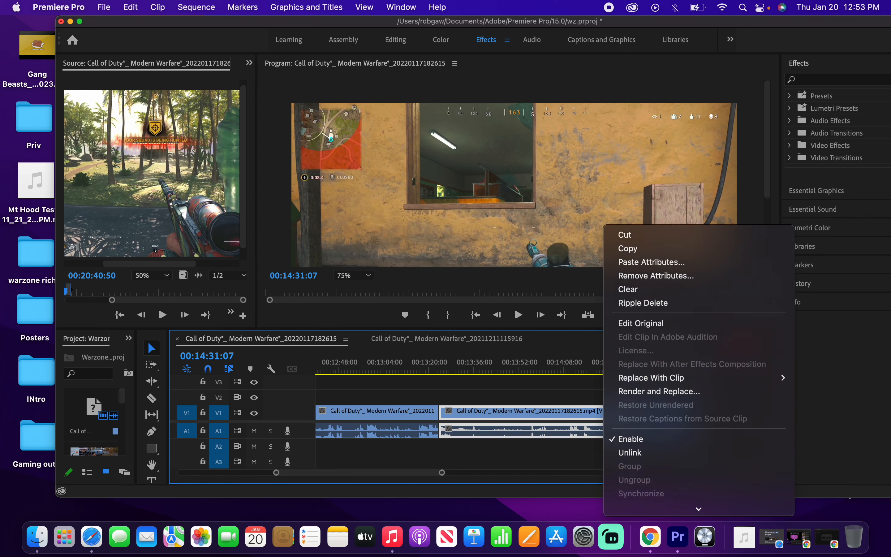
click(643, 428)
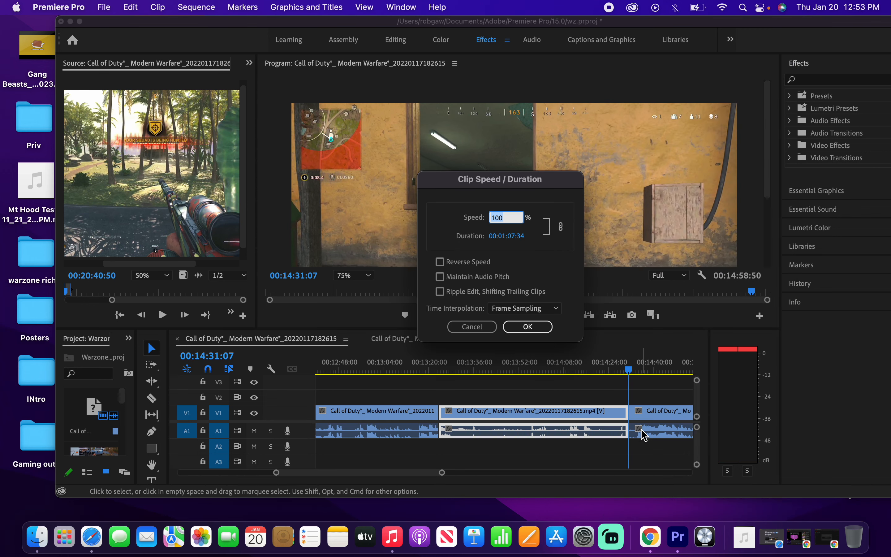
text(300)
key(Return)
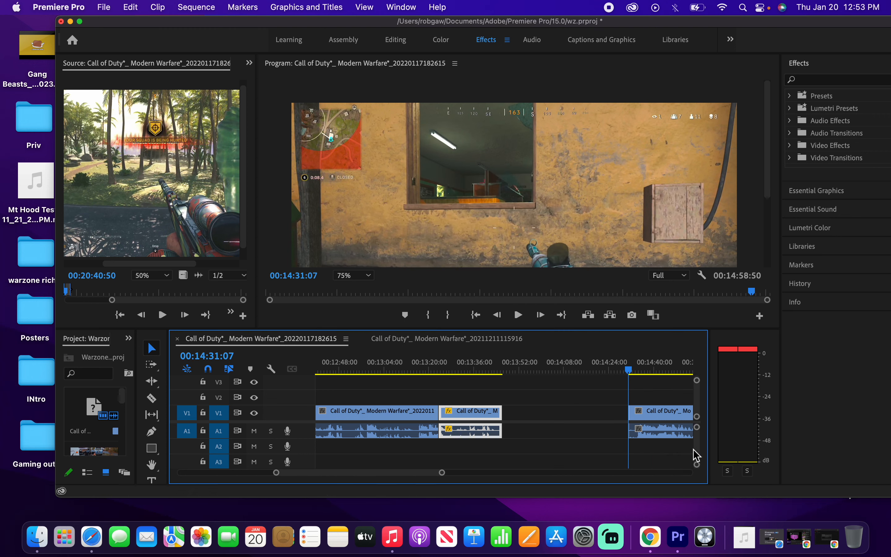
Close the gap before the last section, then play and scrub through it from 00:13:48:45 to the match bonus screen at 00:14:07:39
drag(665, 419, 539, 424)
click(514, 368)
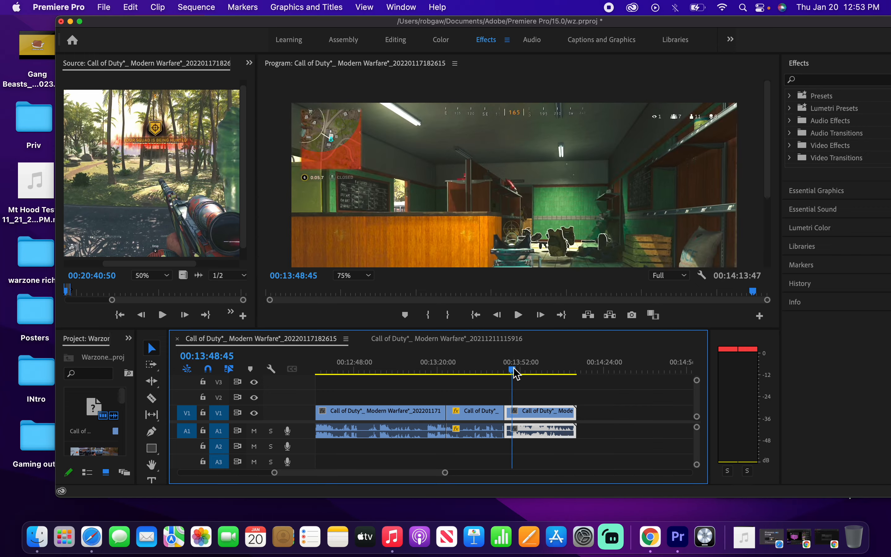
key(space)
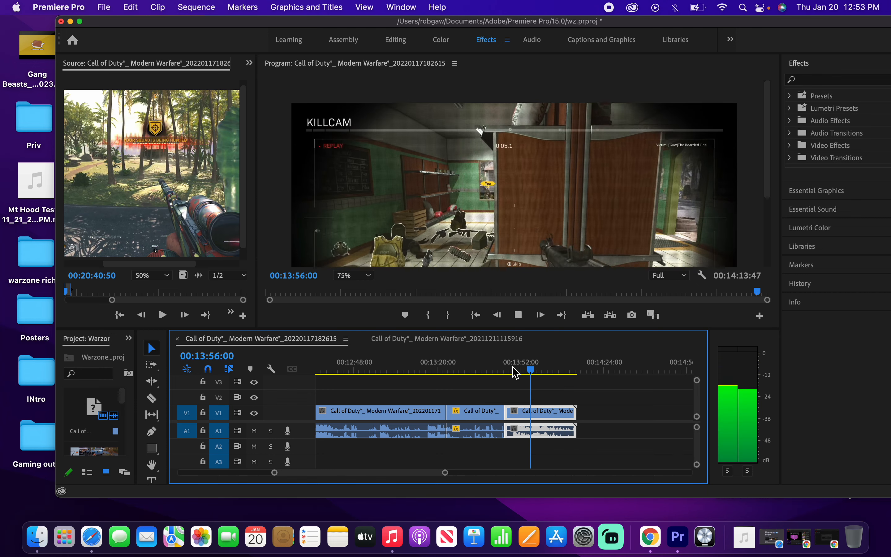
click(565, 370)
drag(573, 370, 561, 375)
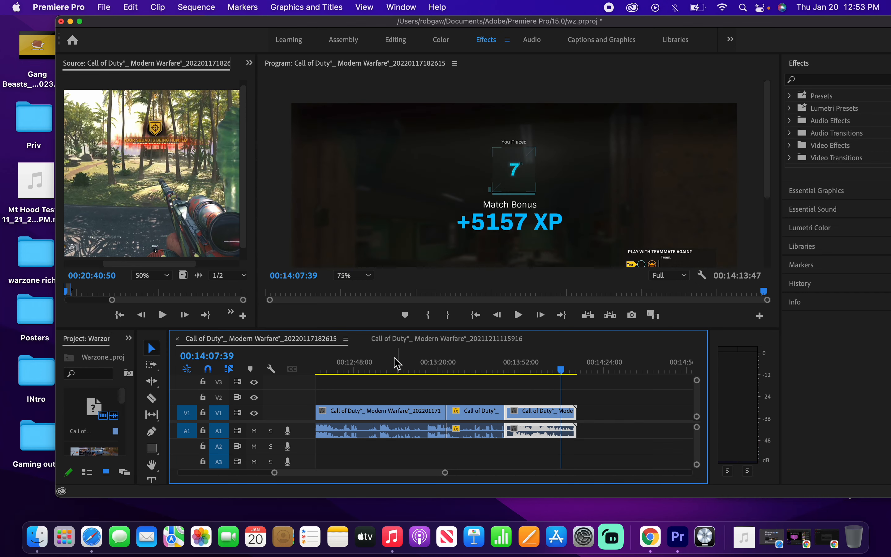
click(418, 340)
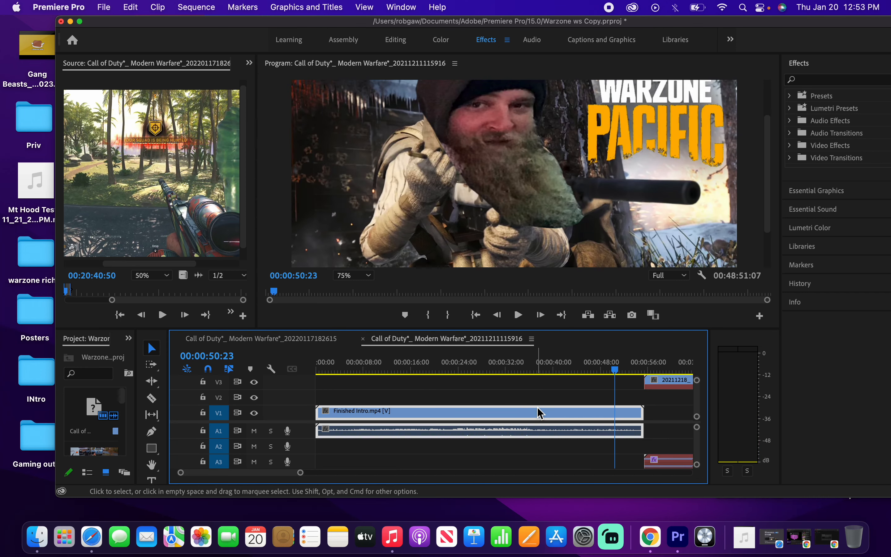
scroll(539, 412, right, 15)
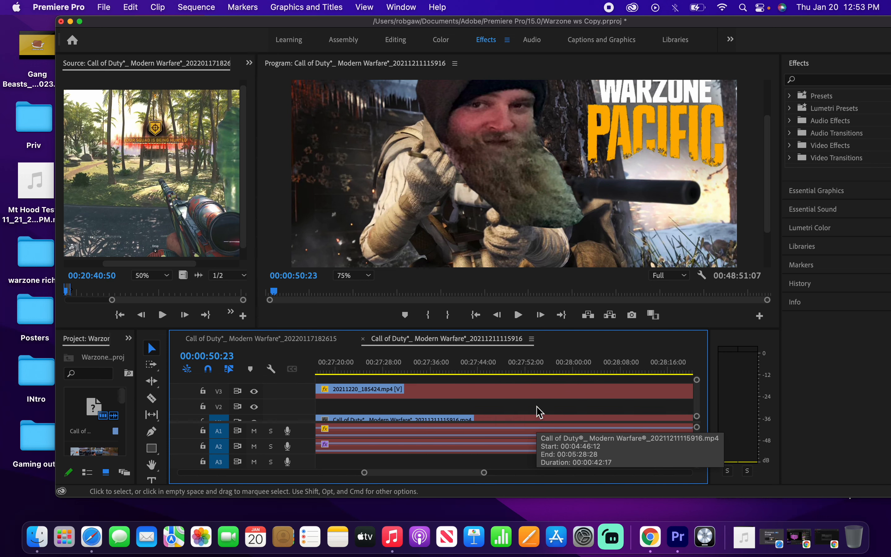
scroll(539, 412, right, 15)
scroll(539, 412, left, 6)
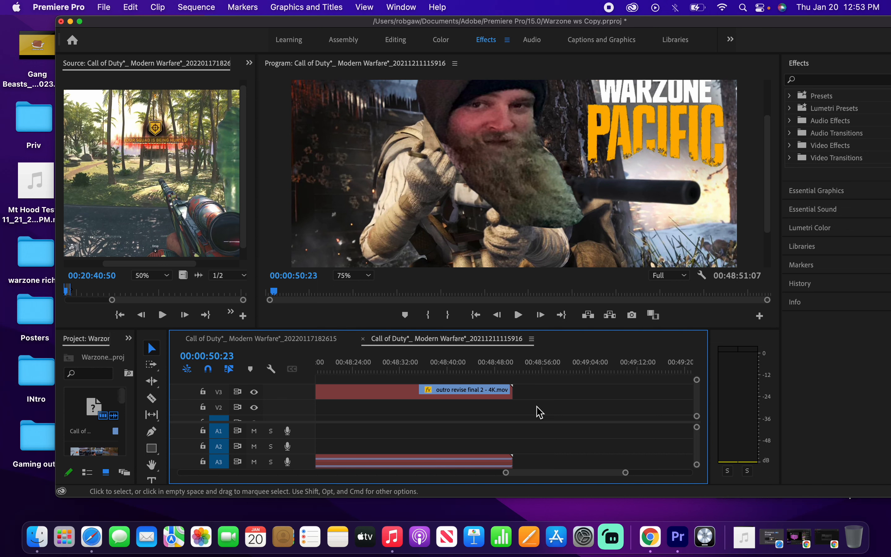
scroll(539, 413, down, 6)
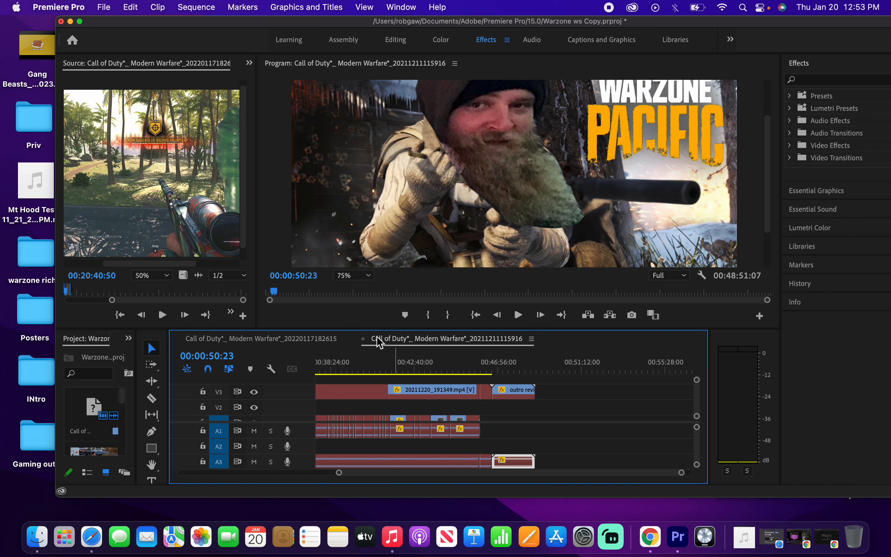
click(365, 340)
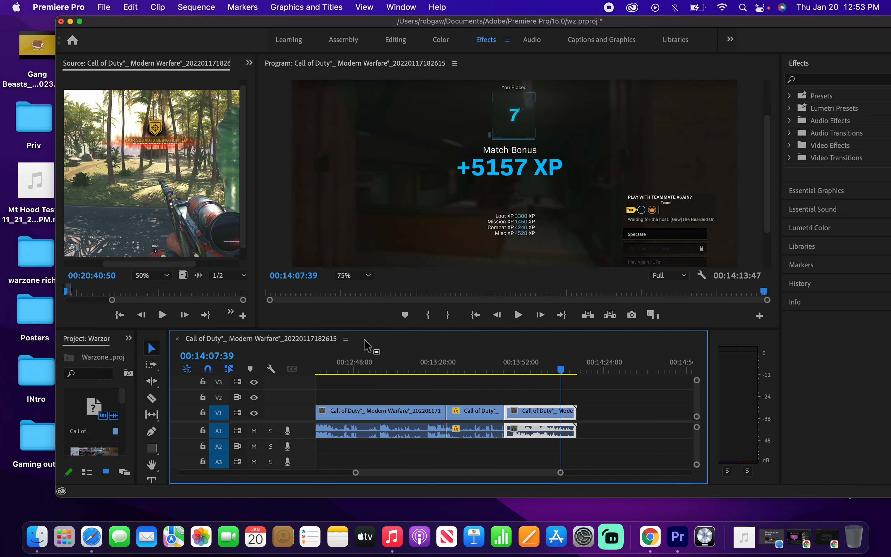
Open the recent project gow 9.prproj
click(108, 7)
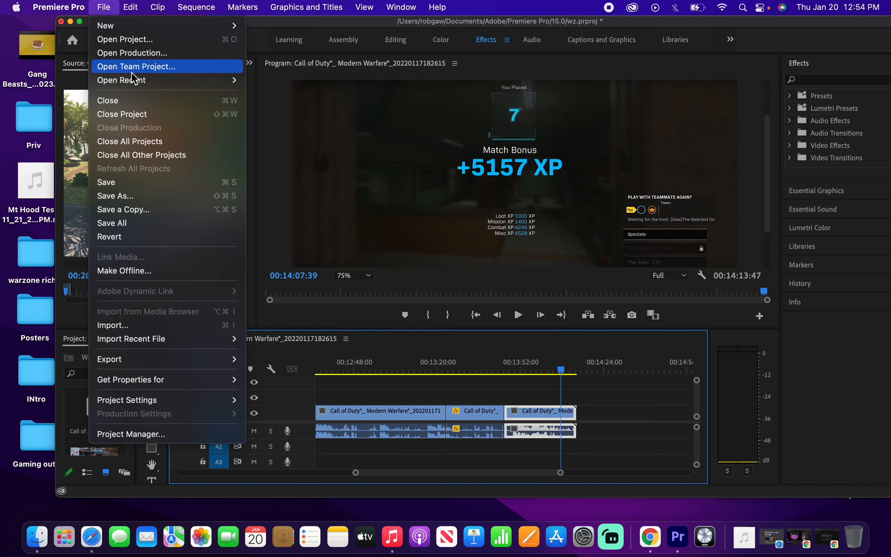
mouse_move(134, 83)
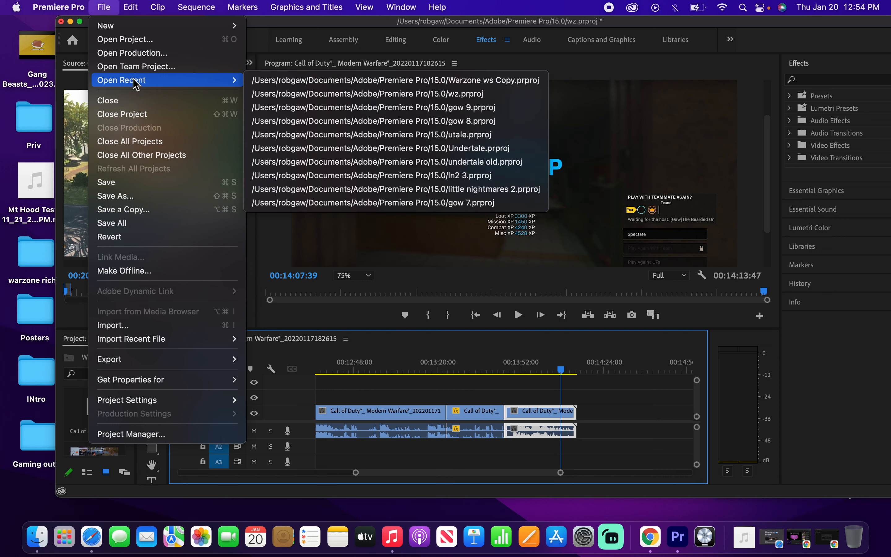
click(359, 111)
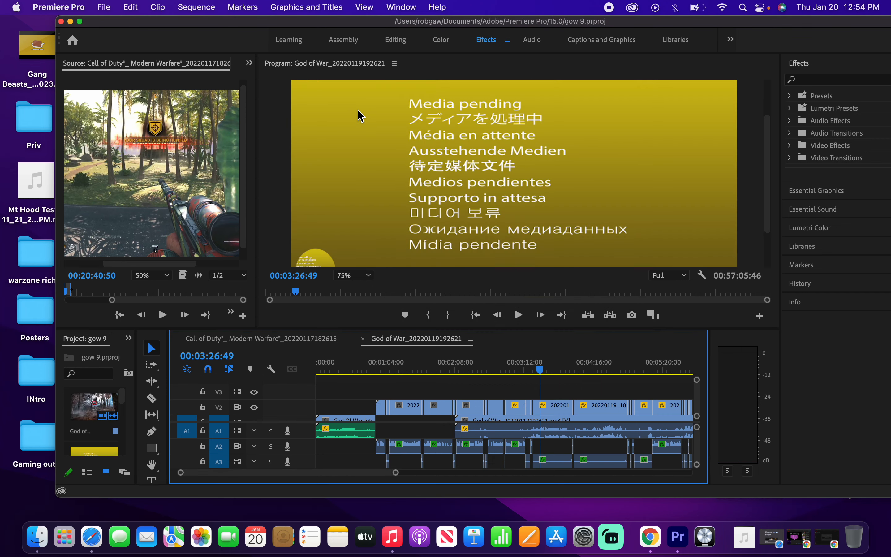
Look through the God of War sequence from its intro at 00:00:46:47 to the outro clip at 00:55:34:54
scroll(633, 408, down, 15)
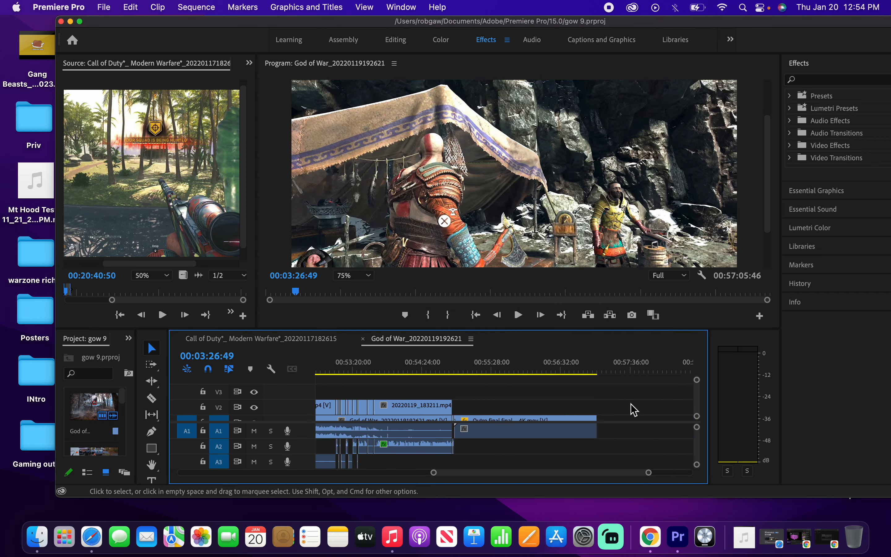
scroll(630, 406, up, 15)
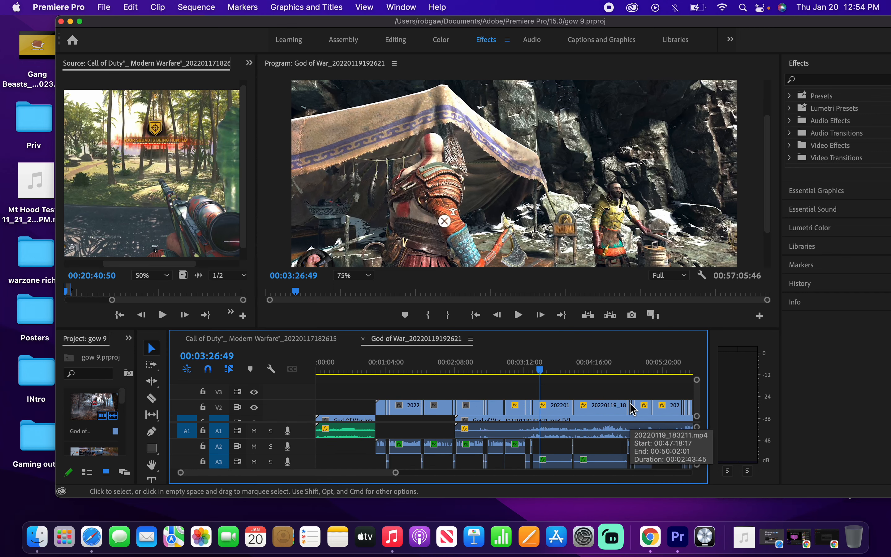
click(368, 373)
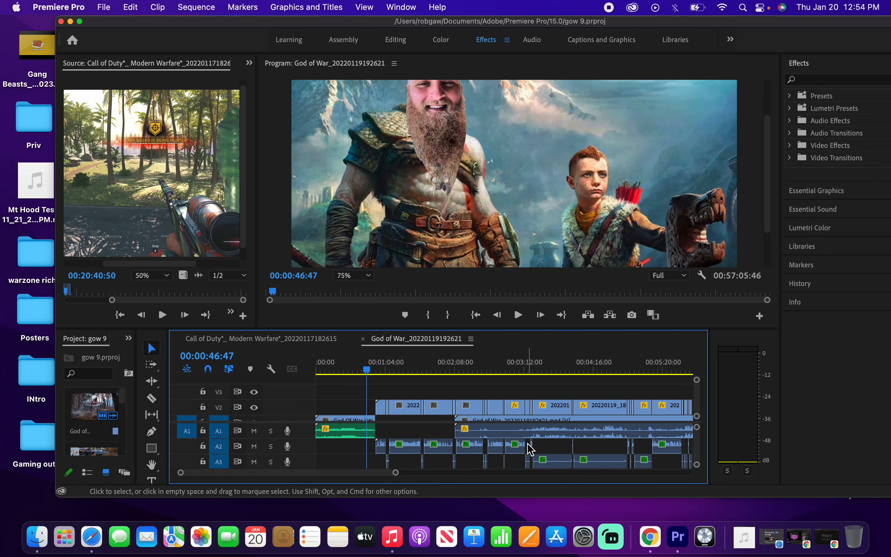
scroll(529, 448, down, 15)
scroll(530, 449, up, 5)
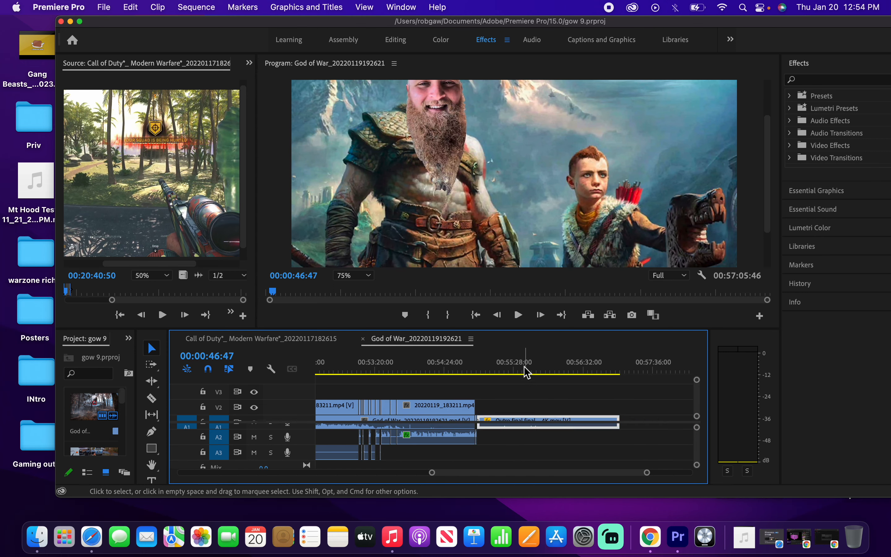
click(522, 368)
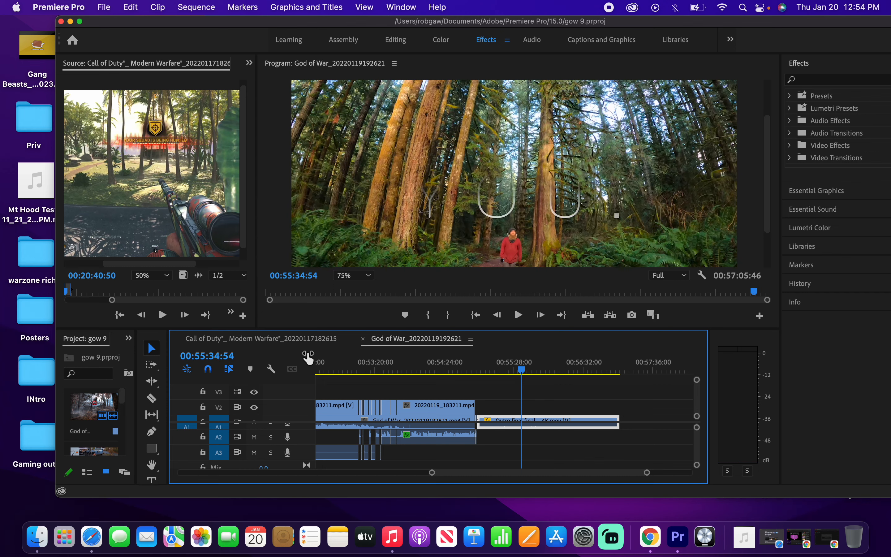
Copy the clip Outro final final - 4K.mov from the end of the God of War sequence
right_click(494, 419)
click(511, 401)
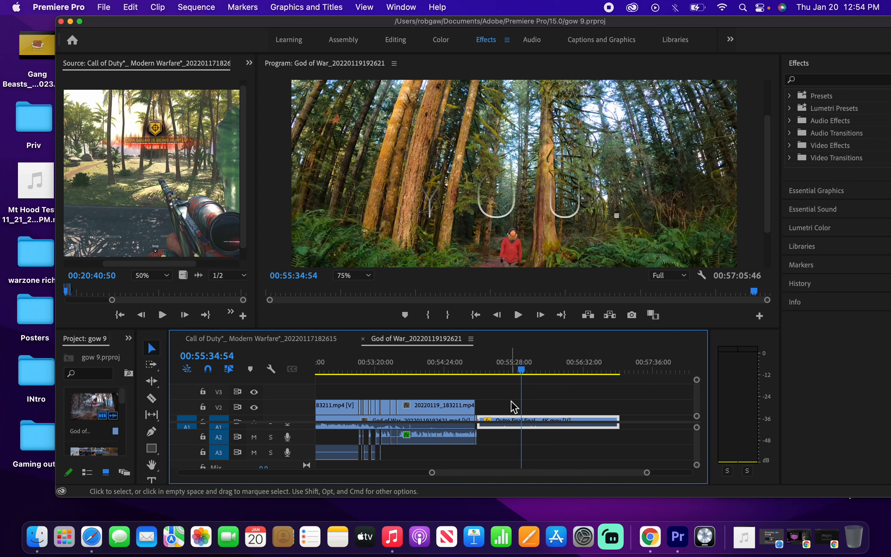
scroll(511, 393, down, 1)
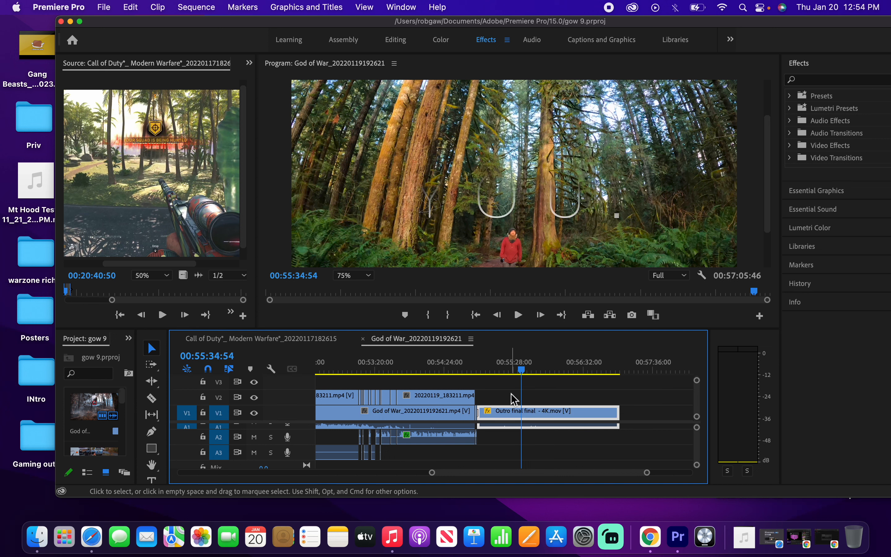
right_click(513, 410)
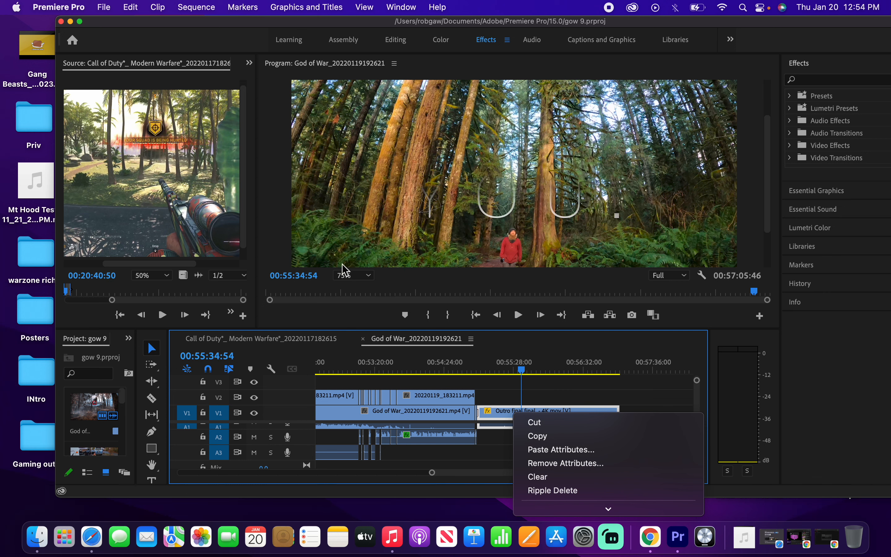
click(497, 416)
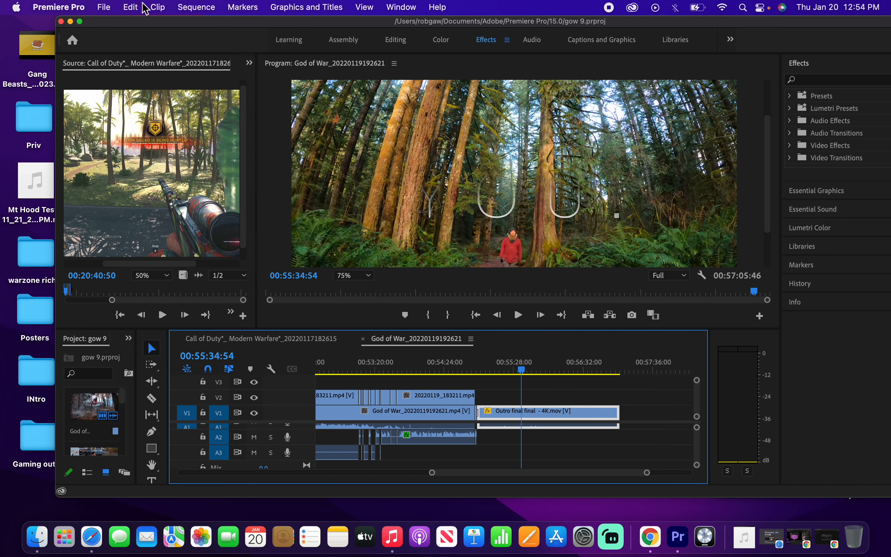
click(130, 7)
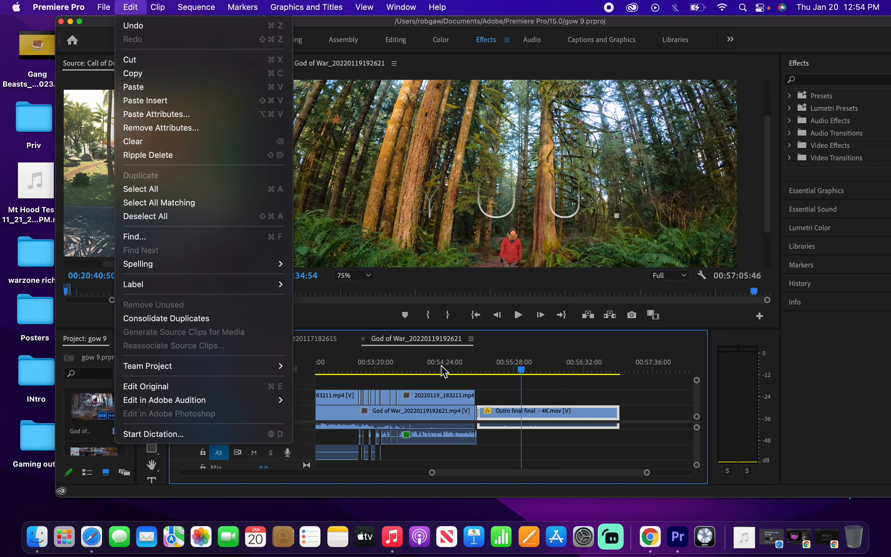
click(506, 424)
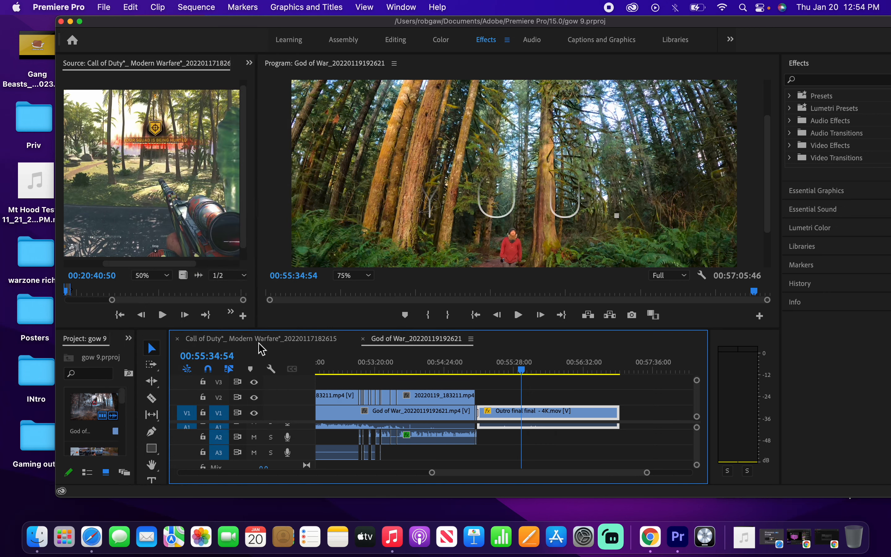
Paste the outro clip into the Call of Duty sequence and place it directly against the end of the last section
click(268, 340)
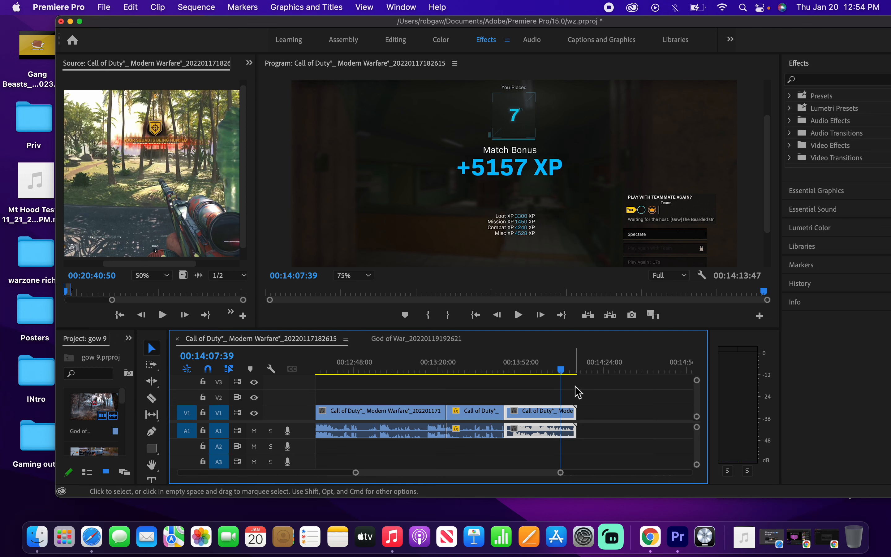
click(615, 370)
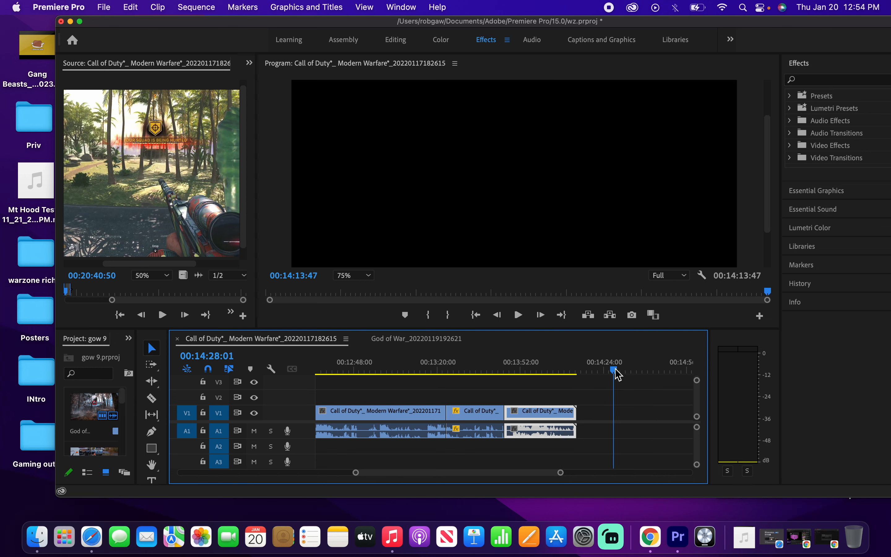
key(super+v)
drag(501, 420, 460, 423)
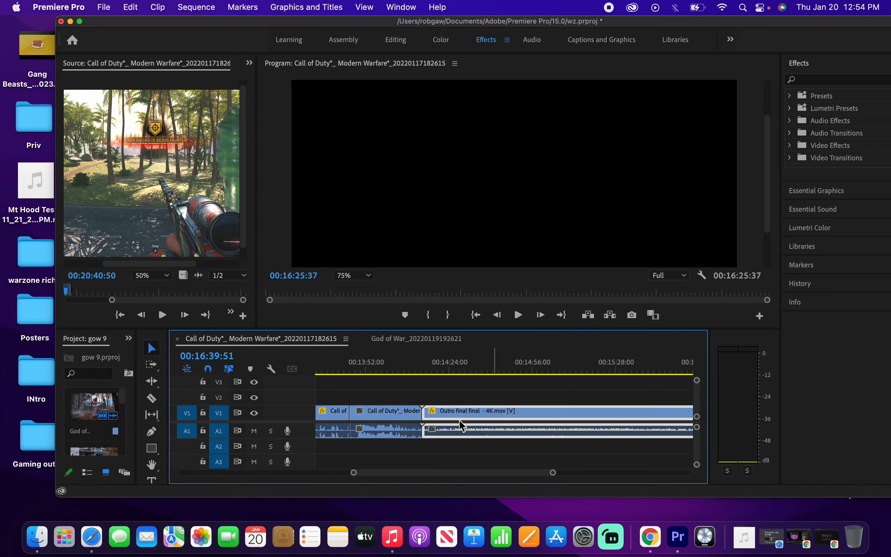
Play and scrub through the whole Call of Duty sequence from the start of the gameplay, stopping at the sniping scene at 00:07:48:10
scroll(462, 426, up, 15)
drag(374, 372, 498, 380)
key(space)
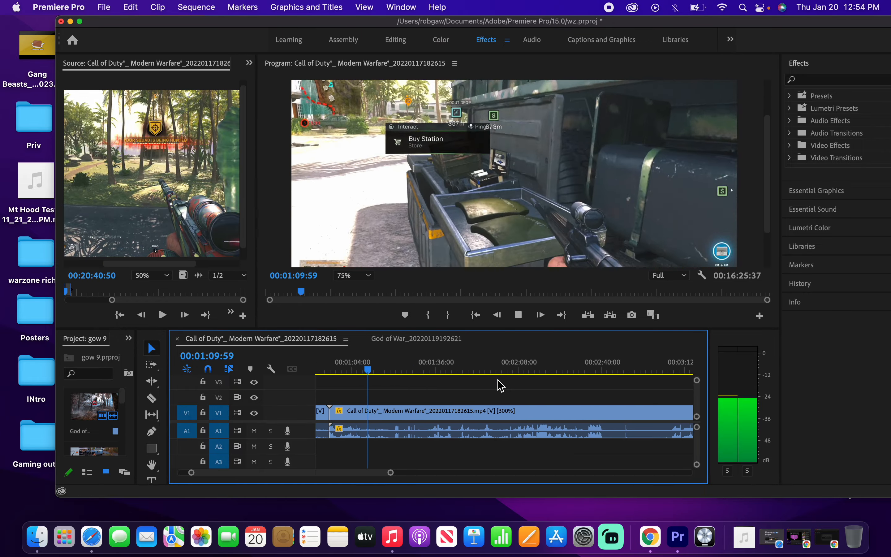
key(minus)
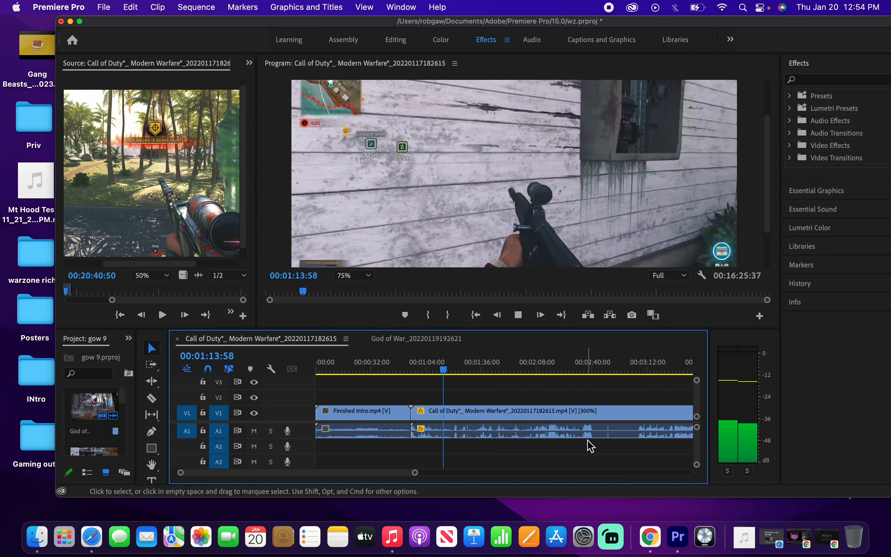
key(minus)
key(minus)
drag(397, 374, 438, 370)
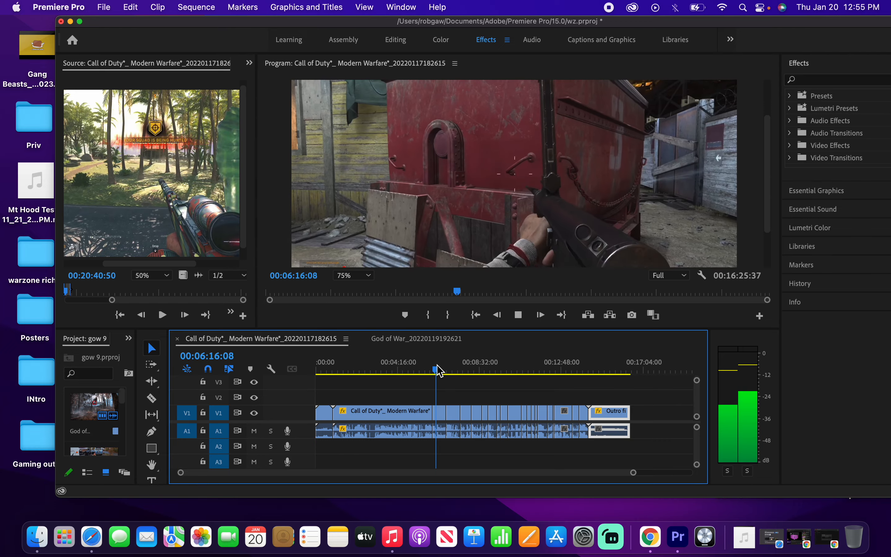
click(454, 369)
click(471, 368)
click(479, 367)
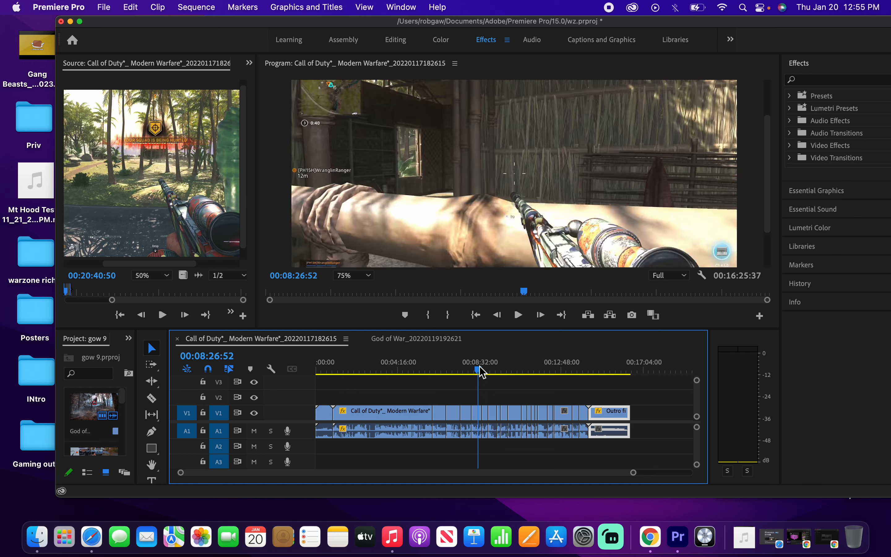
click(489, 368)
click(492, 369)
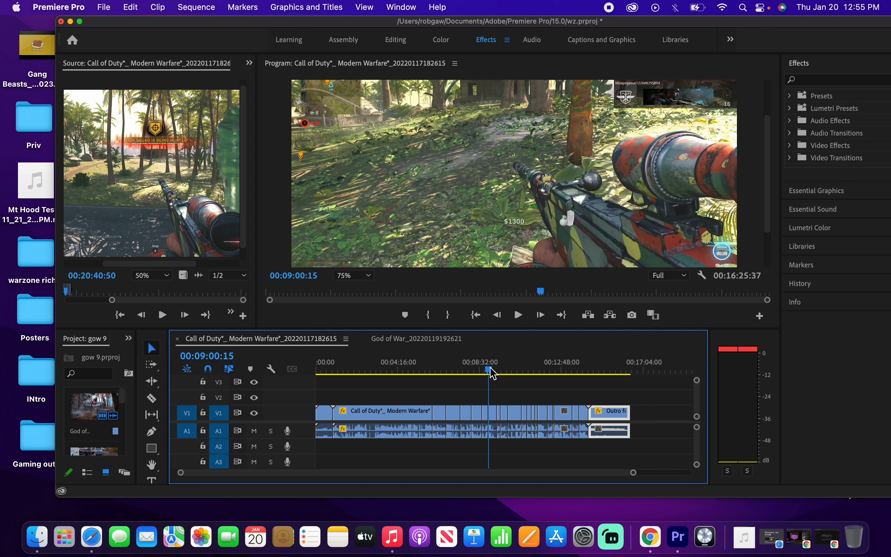
click(553, 367)
drag(555, 366, 468, 407)
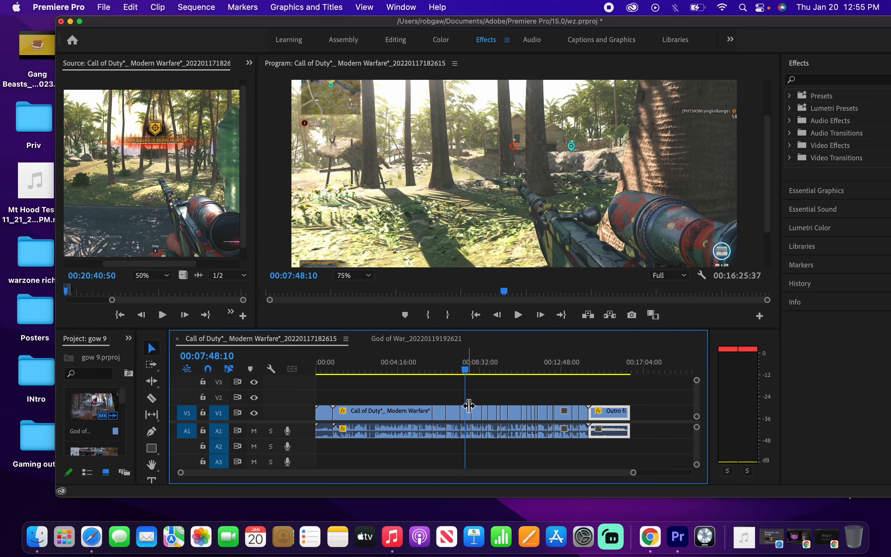
Play the sniping scene up to 00:07:51:58 and split the clip at that point
key(=)
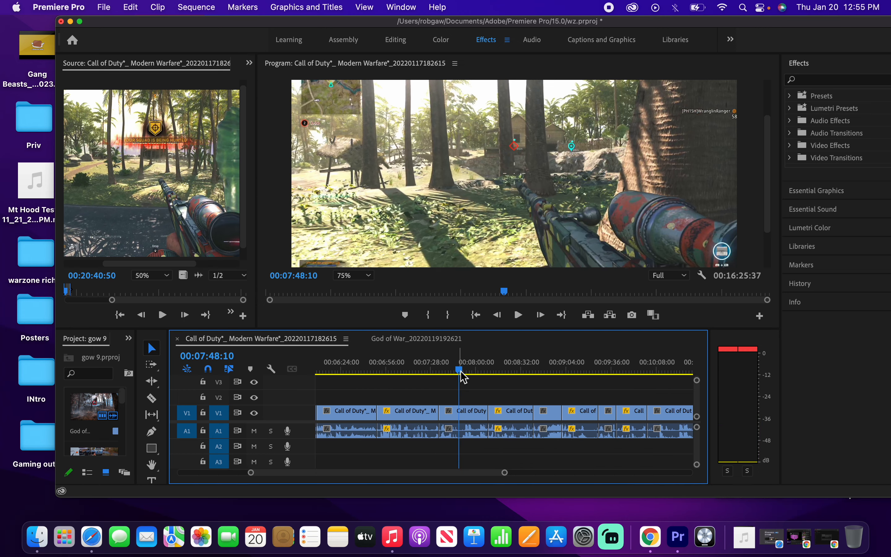
drag(462, 371, 444, 383)
key(space)
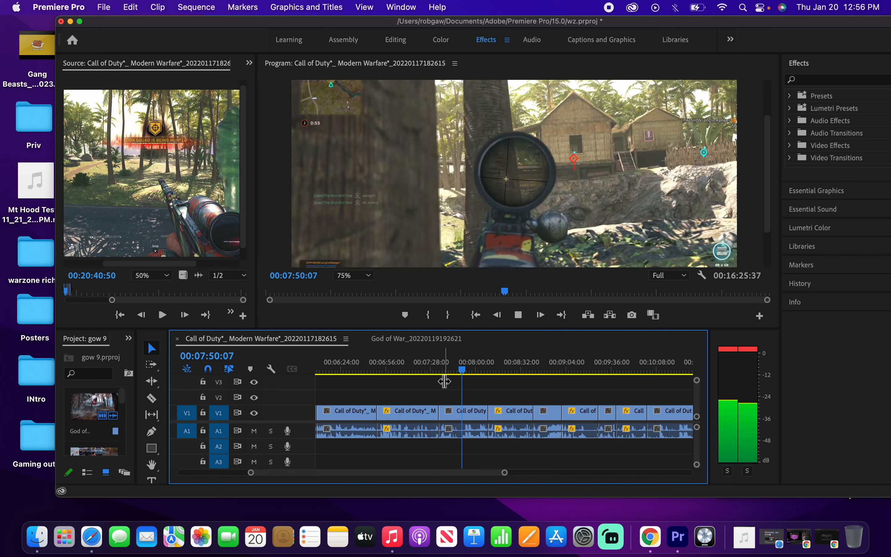
key(space)
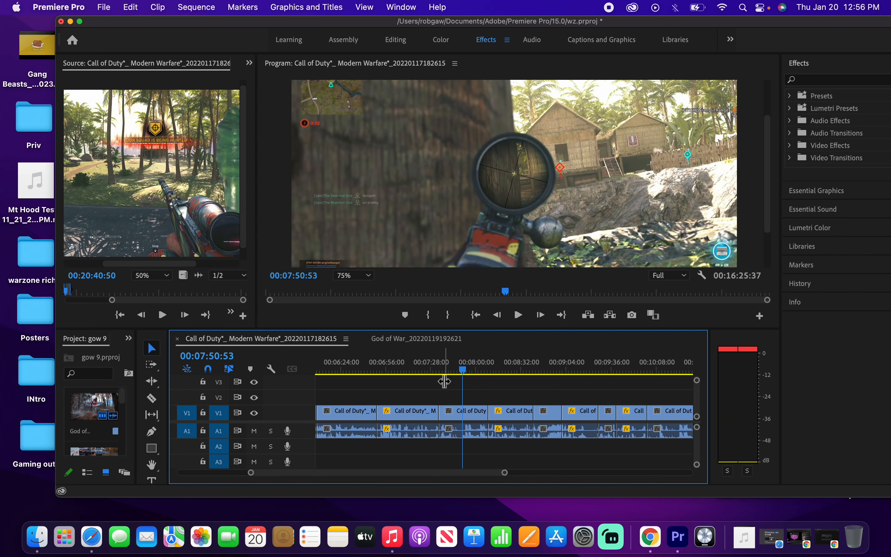
key(space)
key(space)
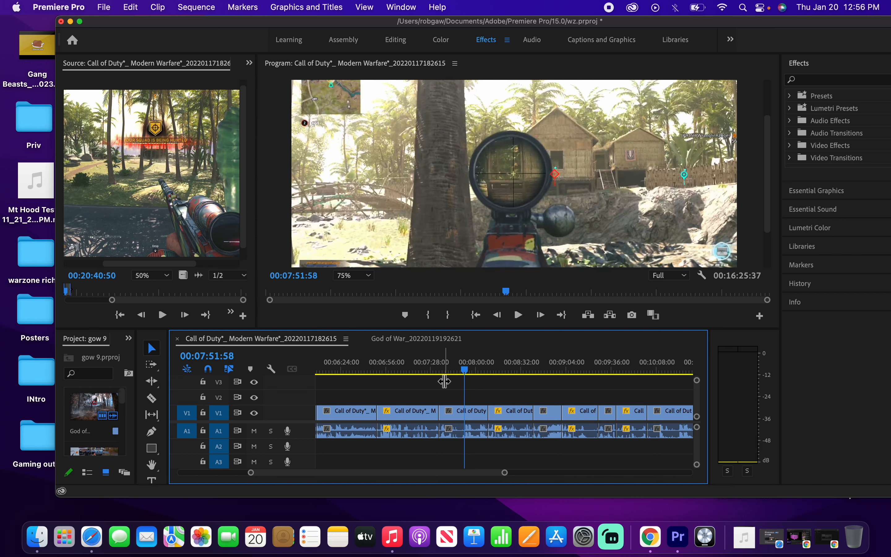
key(c)
click(466, 412)
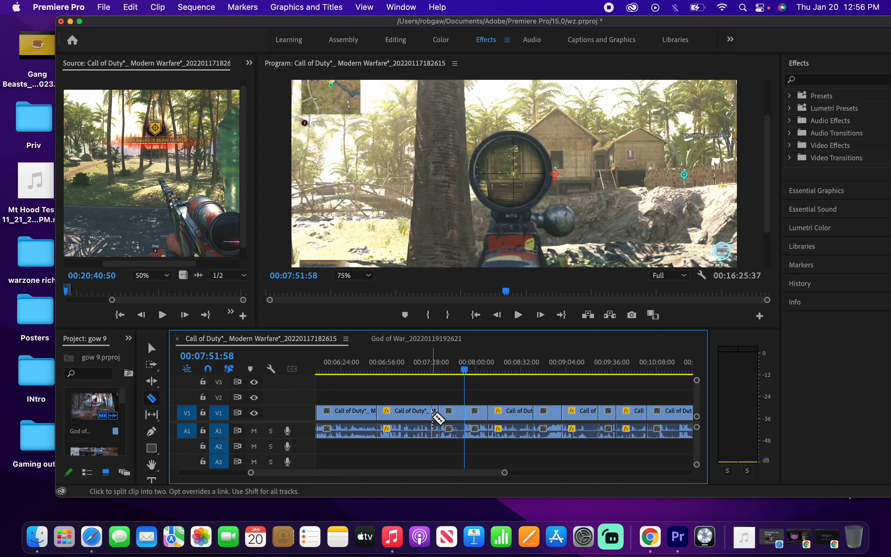
Show the effect controls of the piece after the cut and start Scale keyframing at 100 at 00:07:51:58
key(v)
click(478, 410)
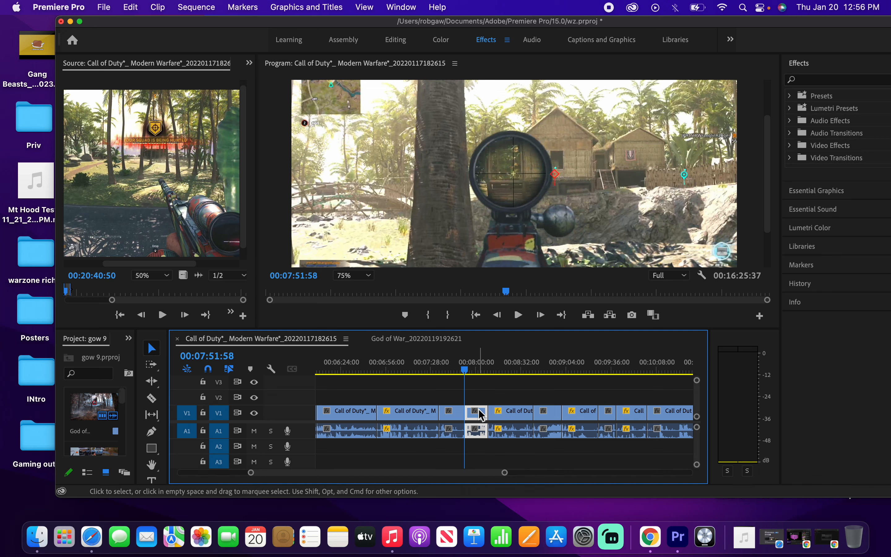
scroll(213, 65, up, 1)
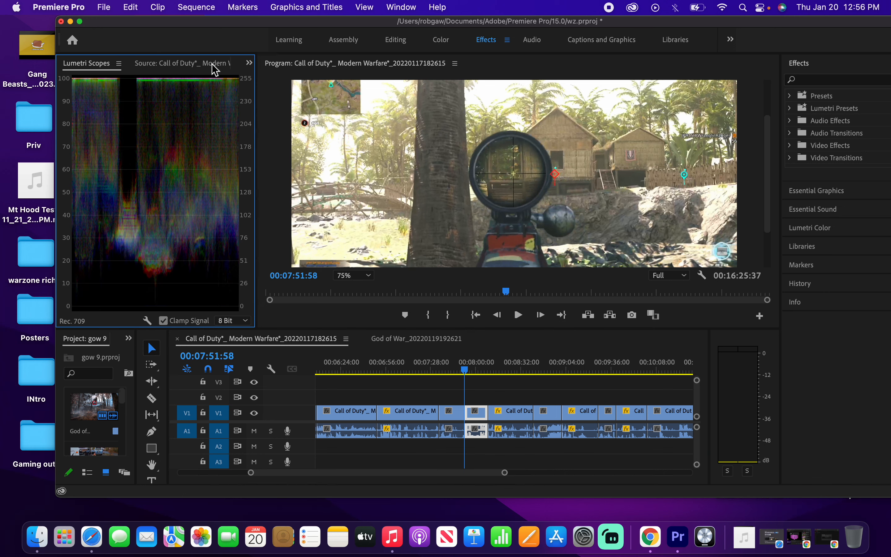
scroll(212, 67, up, 1)
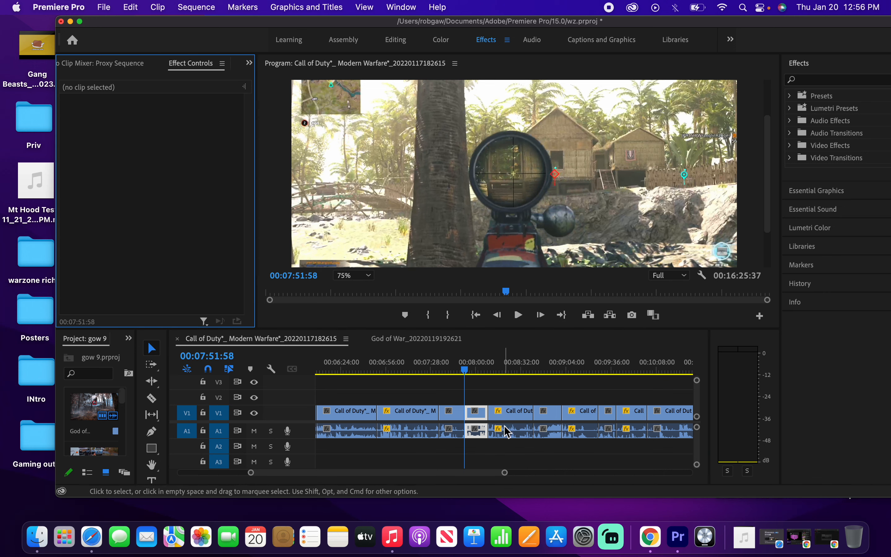
click(508, 393)
click(479, 411)
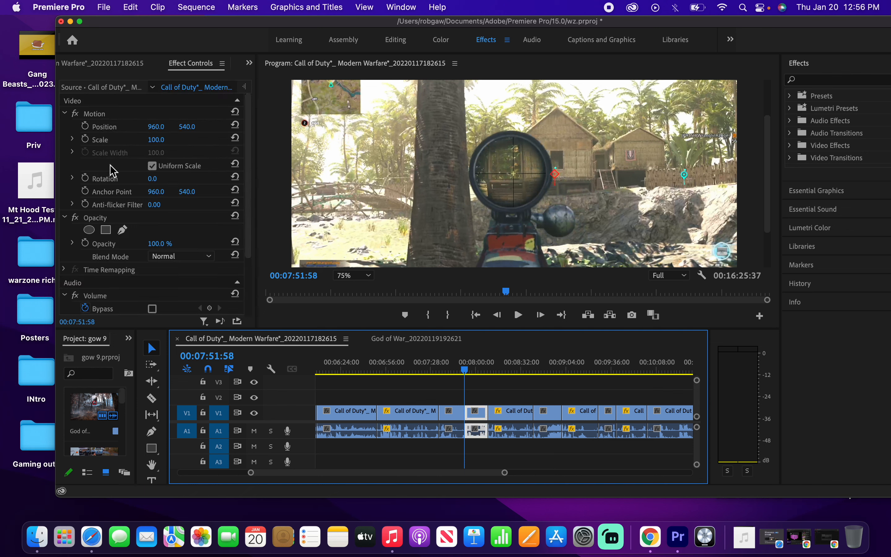
scroll(128, 252, down, 2)
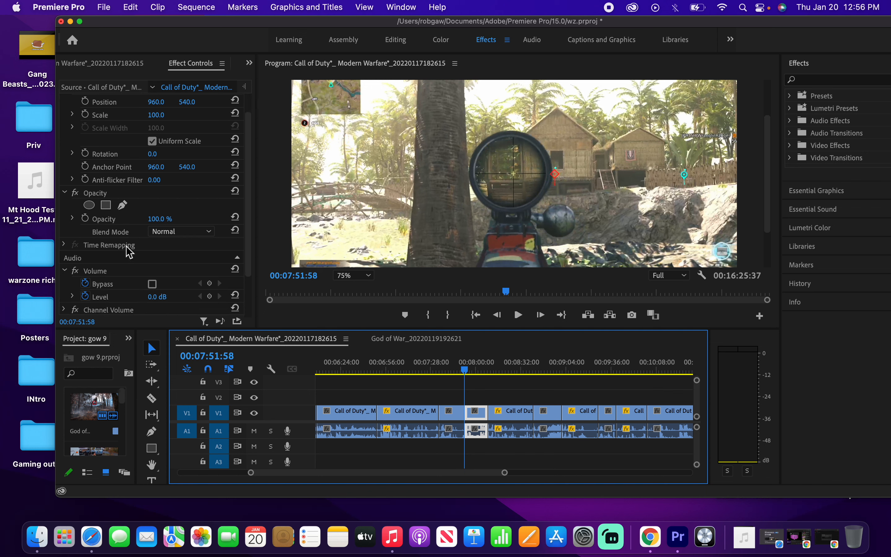
scroll(128, 252, up, 2)
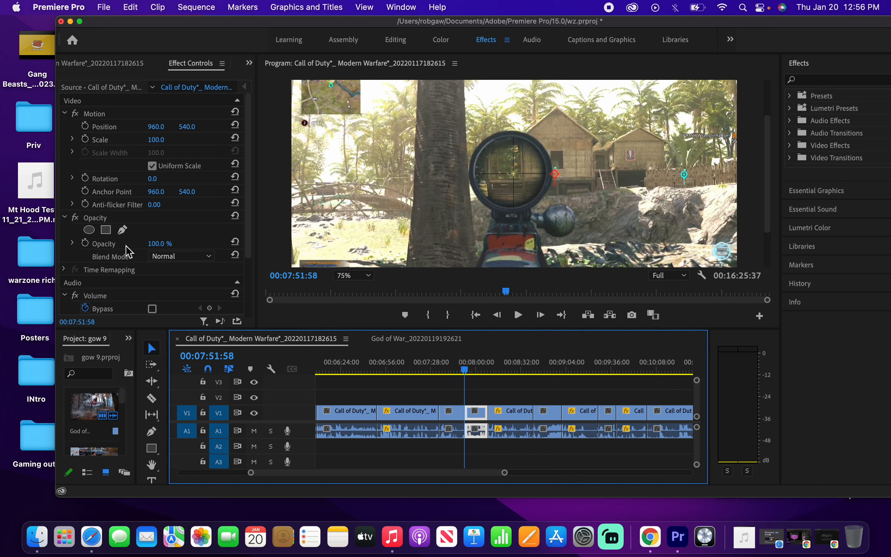
click(85, 140)
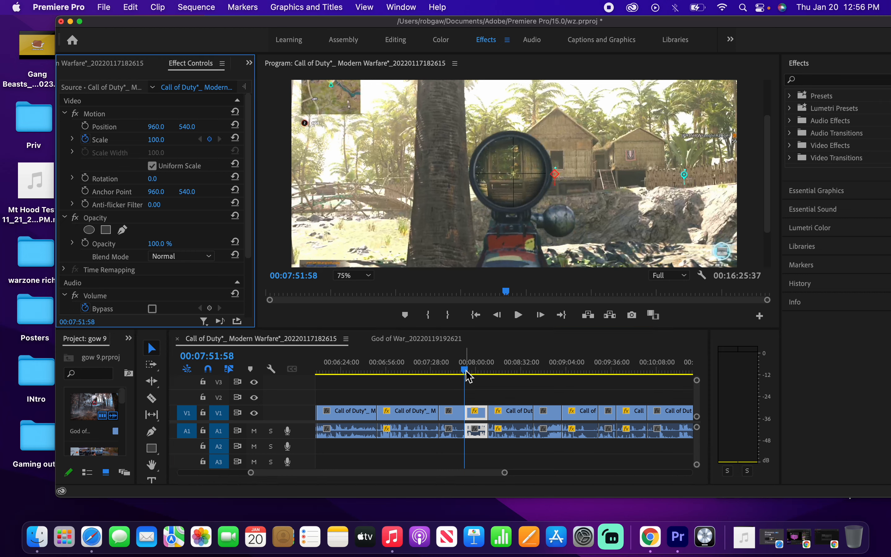
Add a Scale keyframe of 250 at the end of that piece, at 00:08:08:26
drag(468, 376, 495, 372)
scroll(488, 376, up, 5)
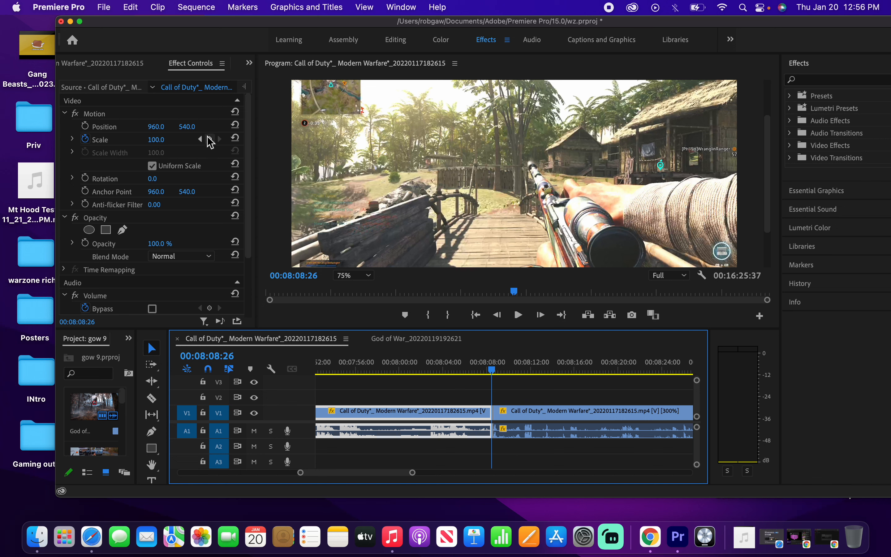
click(165, 140)
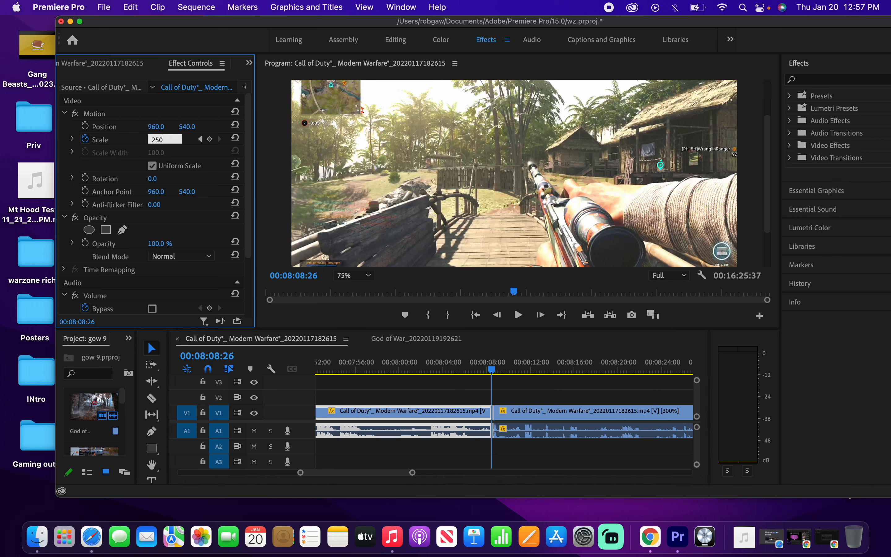
text(250)
key(Return)
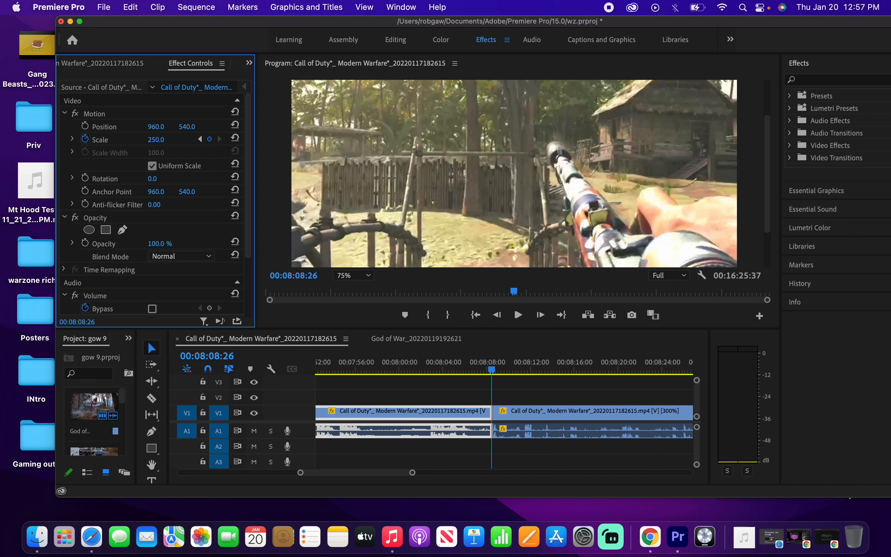
Remove the Scale keyframe of 250 at 00:08:08:26 and play the sniping piece up to 00:07:59:27
click(209, 140)
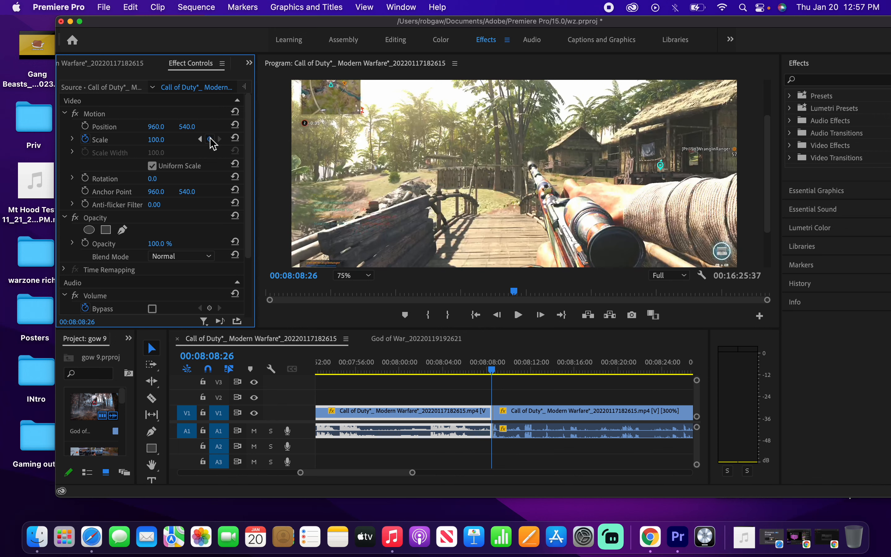
drag(366, 369, 333, 380)
key(space)
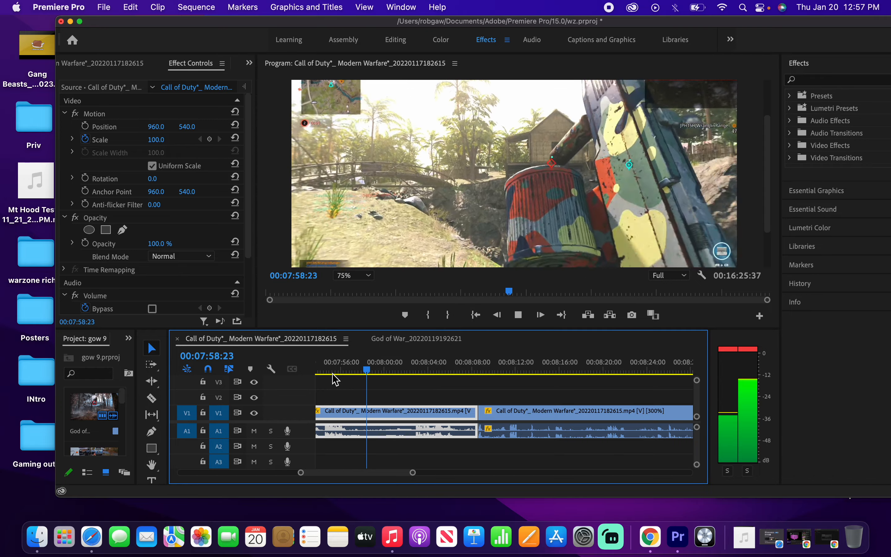
Play the sequence from 00:07:43:33 across the cut into the sniping piece, stopping at 00:07:52:49
scroll(335, 380, up, 5)
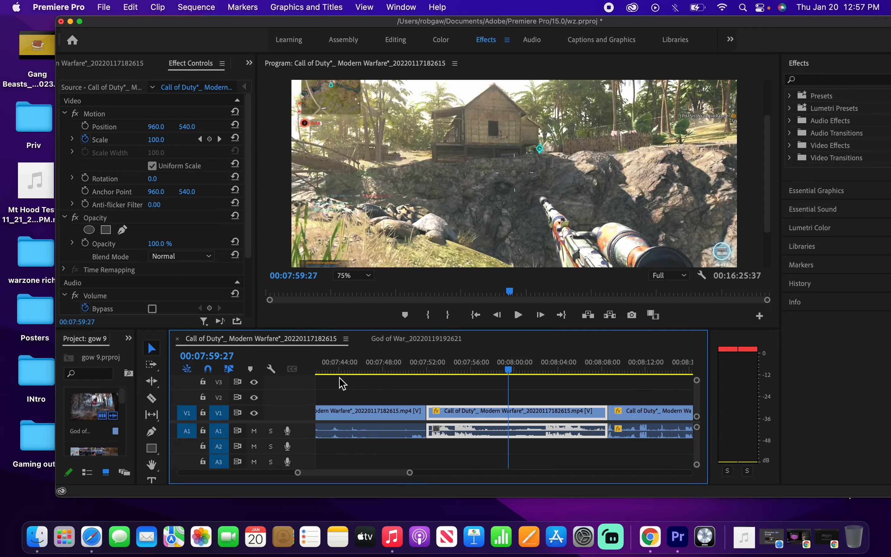
click(356, 370)
drag(354, 368, 335, 367)
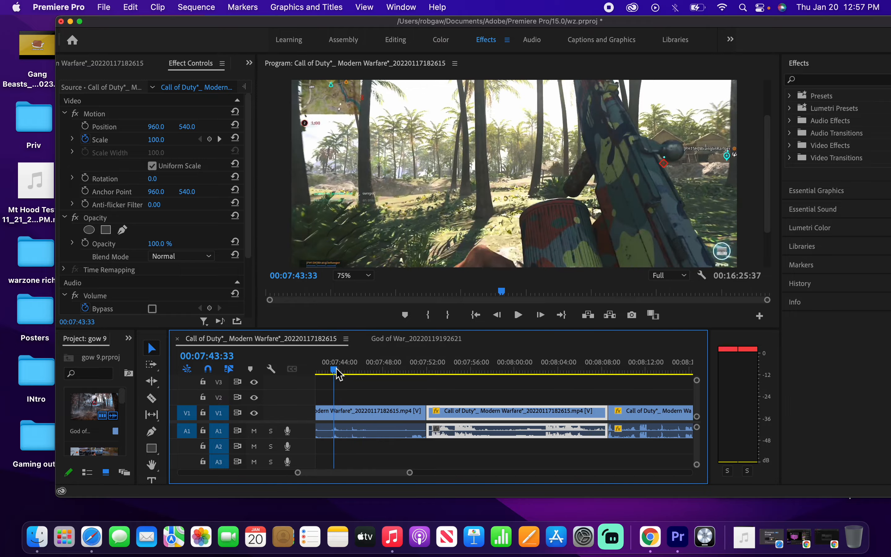
key(space)
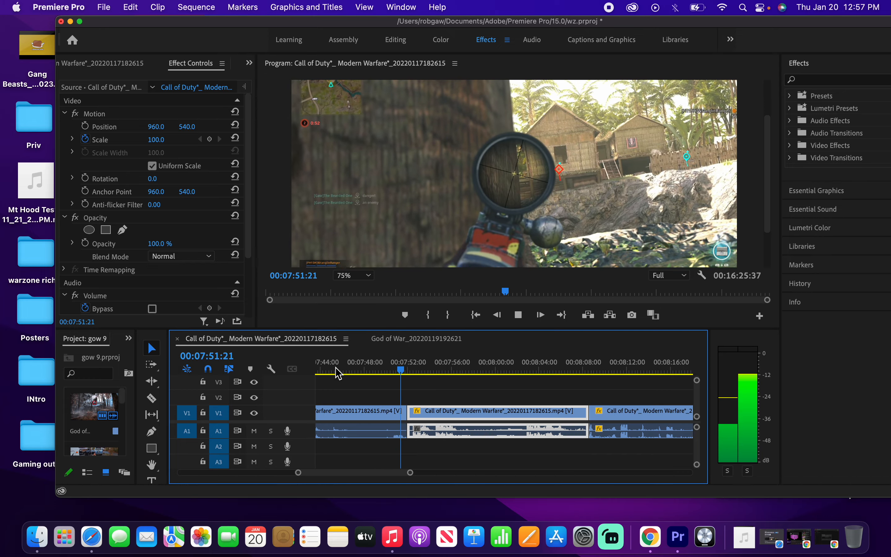
key(space)
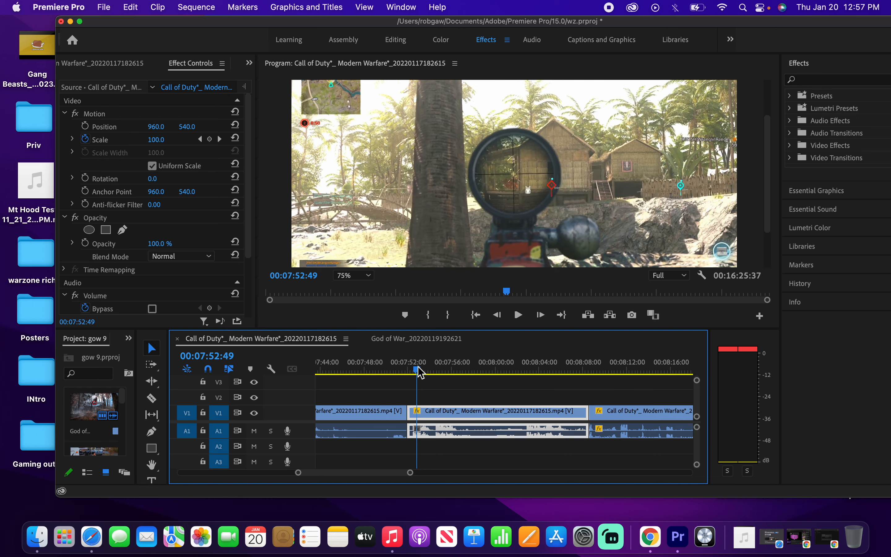
Delete all existing Scale keyframes of the sniping piece and restart Scale keyframing at 100 at 00:07:51:57
drag(420, 369, 407, 370)
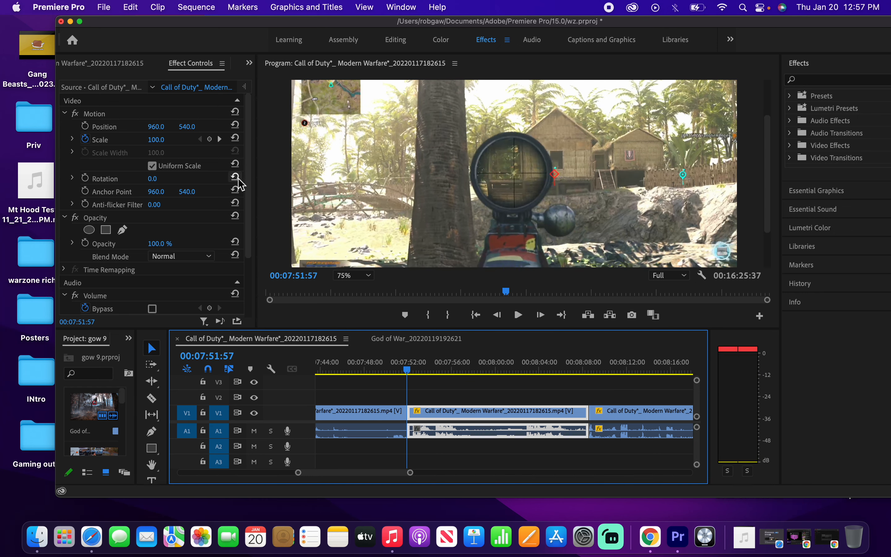
click(209, 140)
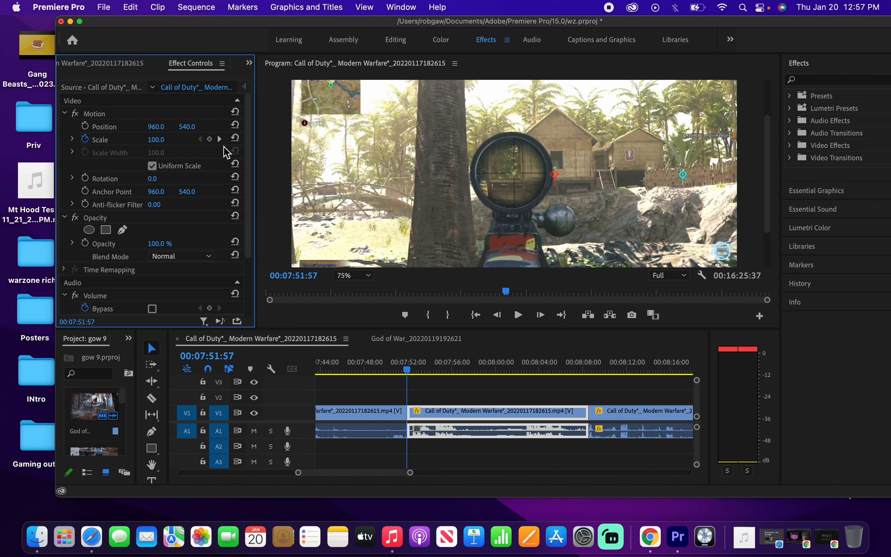
click(209, 139)
click(85, 139)
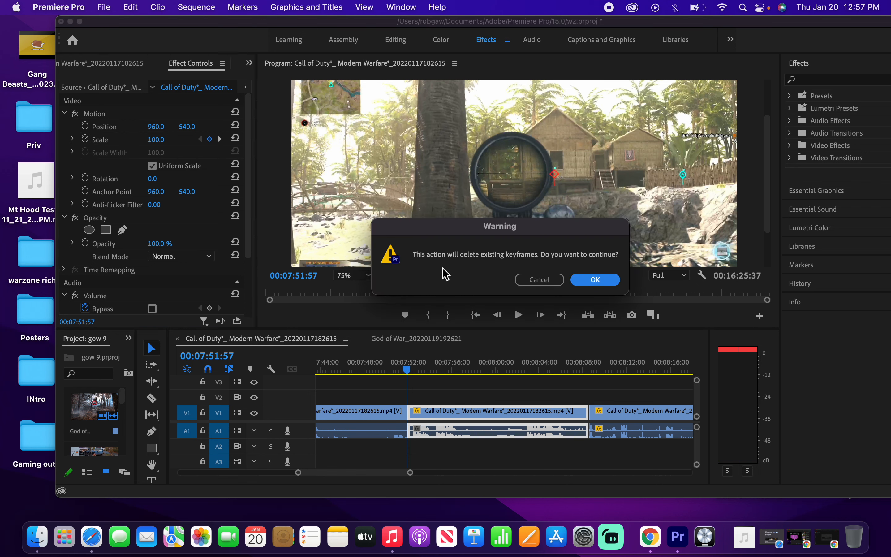
click(596, 280)
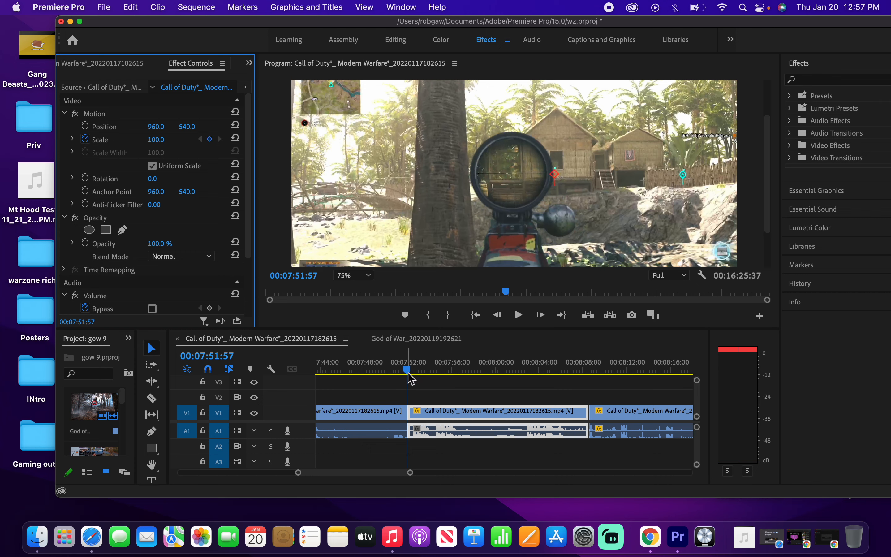
Add a Scale keyframe at the end of the sniping piece, at 00:08:08:32
drag(409, 373, 592, 394)
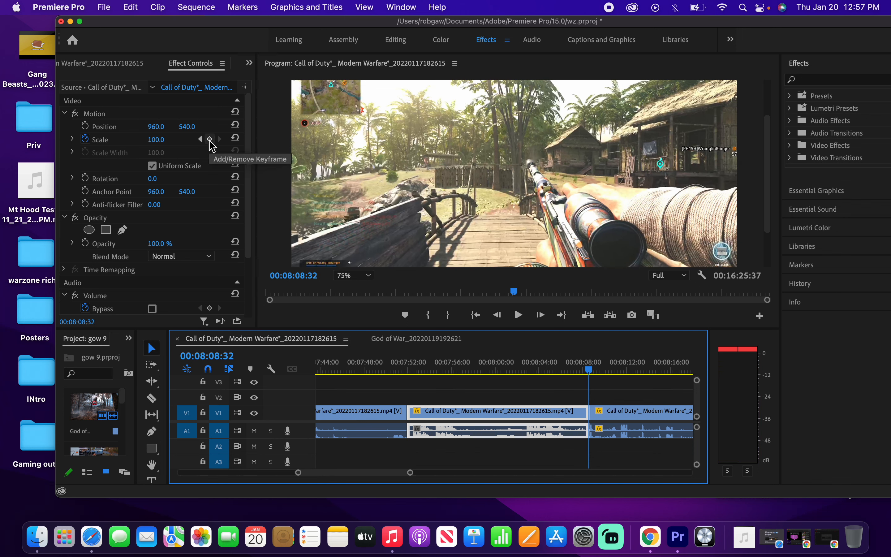
click(210, 140)
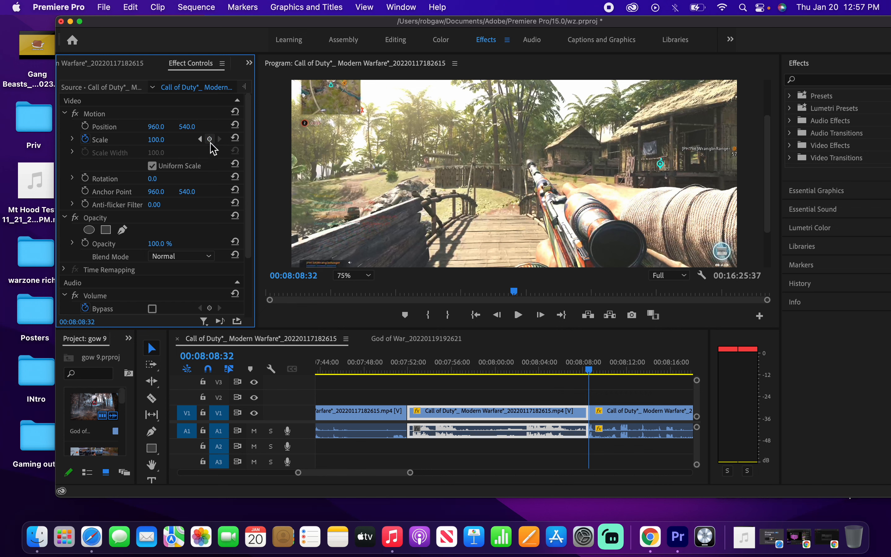